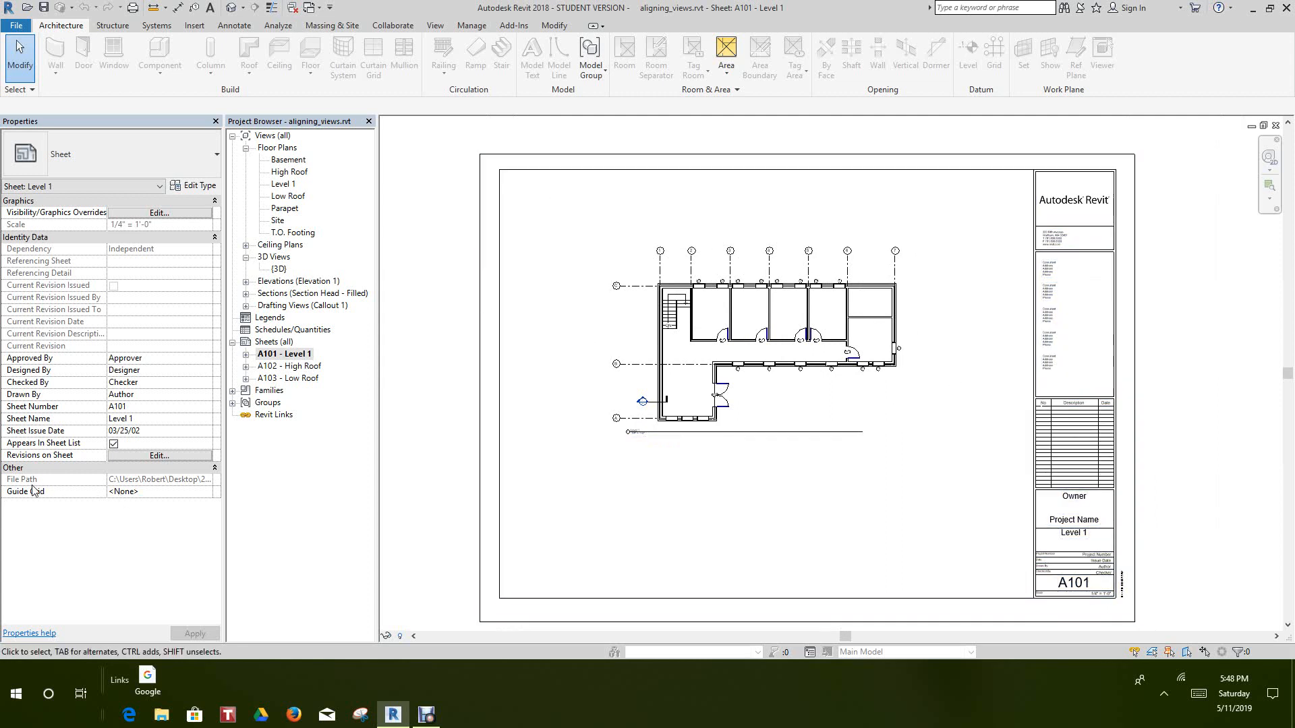
- Create a new guide grid on sheet A101 - Level 1, keeping the suggested name Guide Grid 1
{"action": "left_click", "coordinate": [207, 496]}
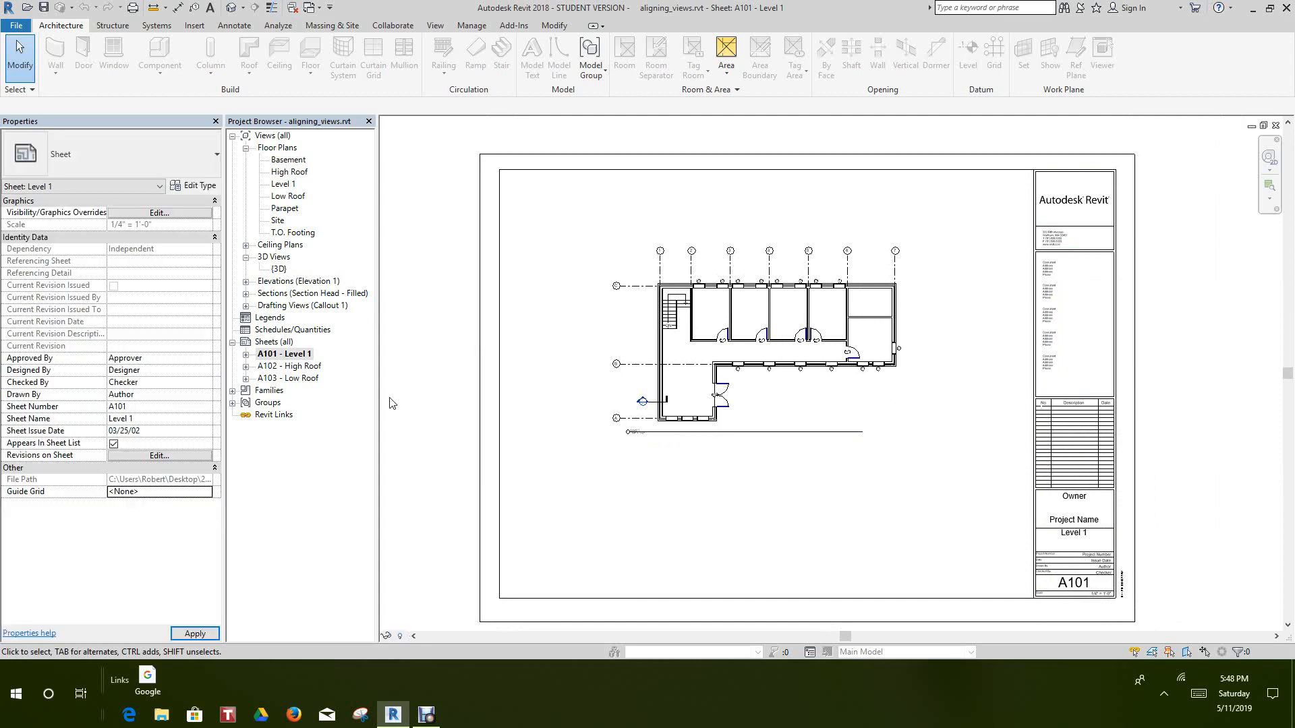
{"action": "left_click", "coordinate": [437, 25]}
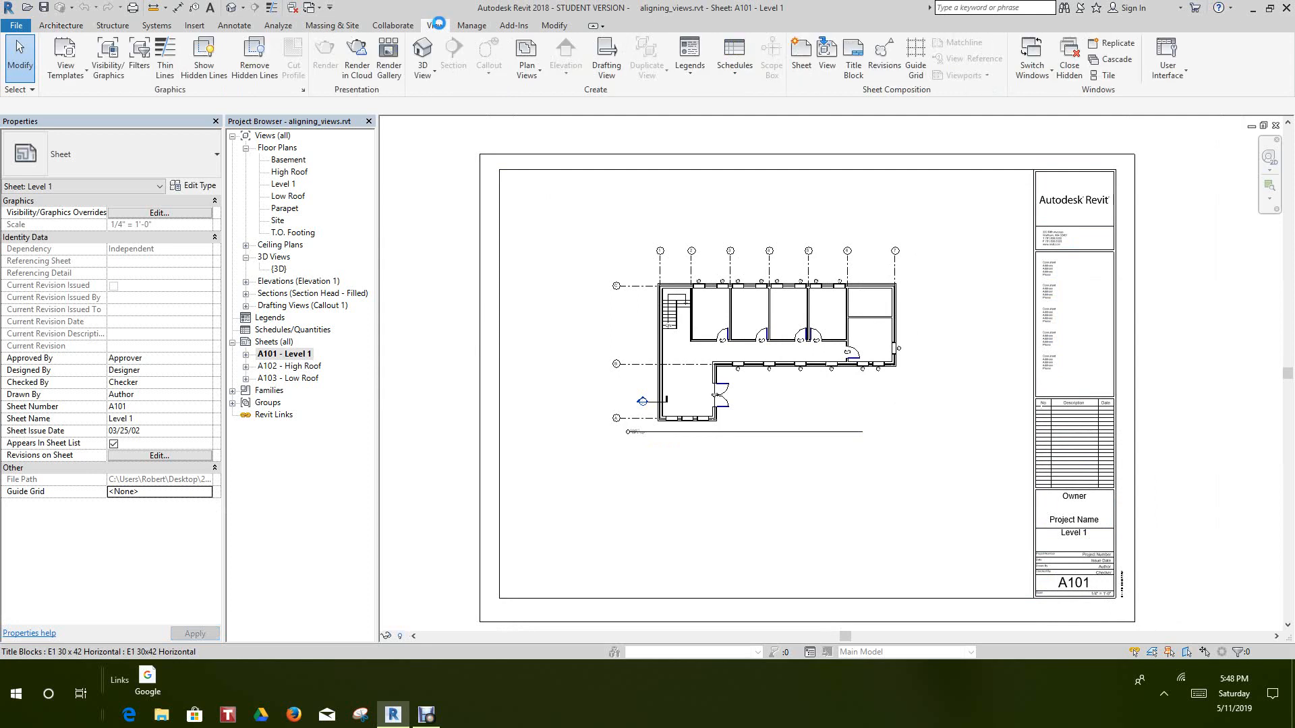
{"action": "left_click", "coordinate": [917, 54]}
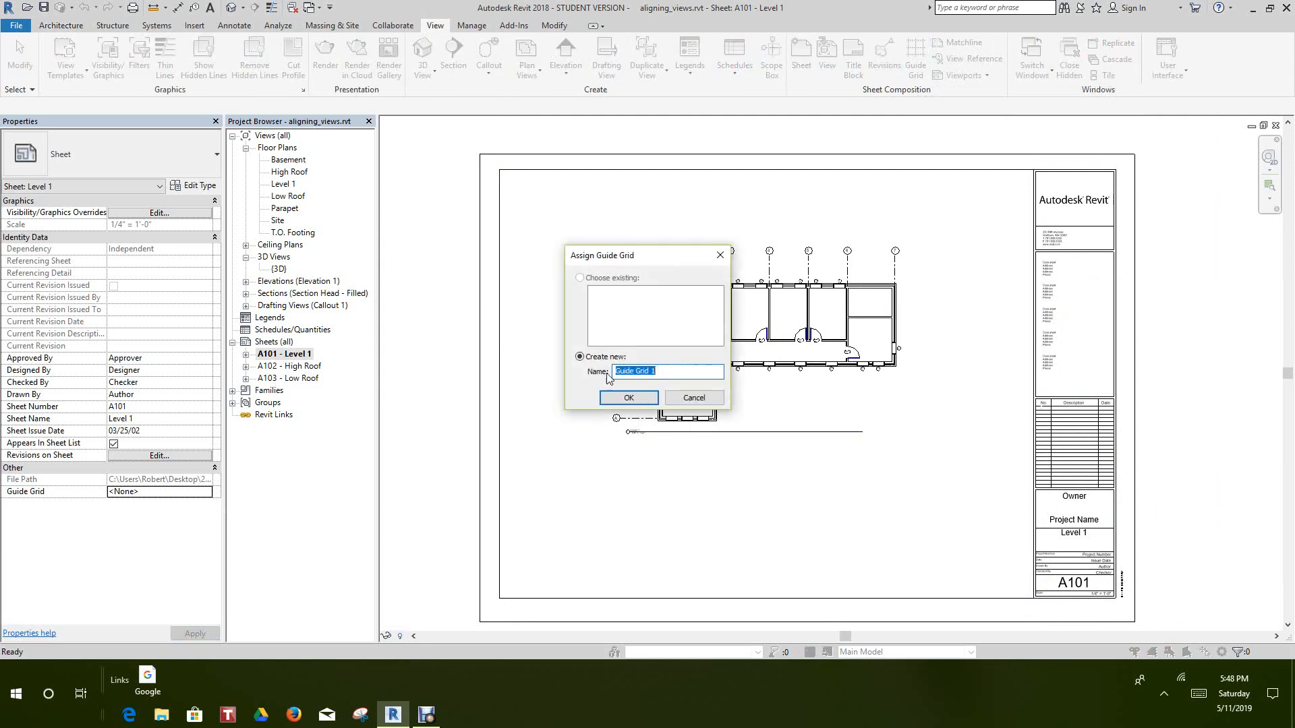
{"action": "left_click", "coordinate": [628, 399]}
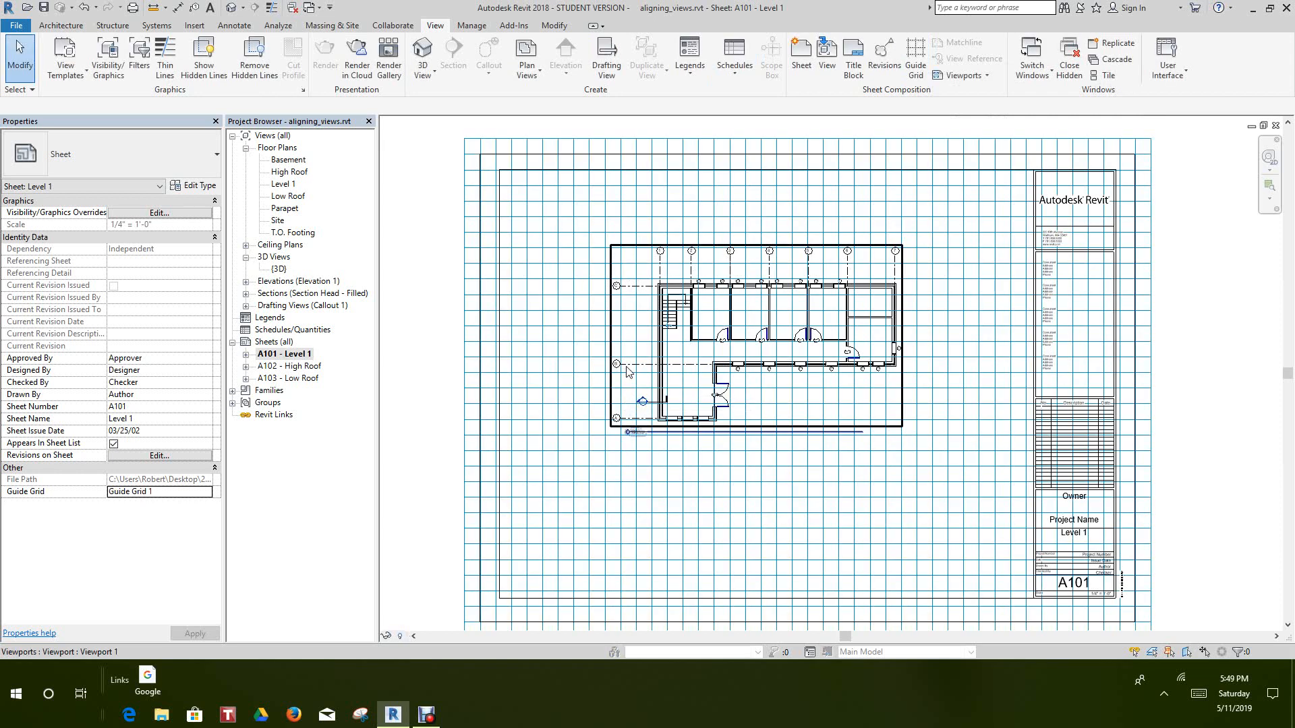
- Set the guide spacing of the guide grid on sheet A101 to 2"
{"action": "scroll", "coordinate": [625, 369], "scroll_direction": "down", "scroll_amount": 1}
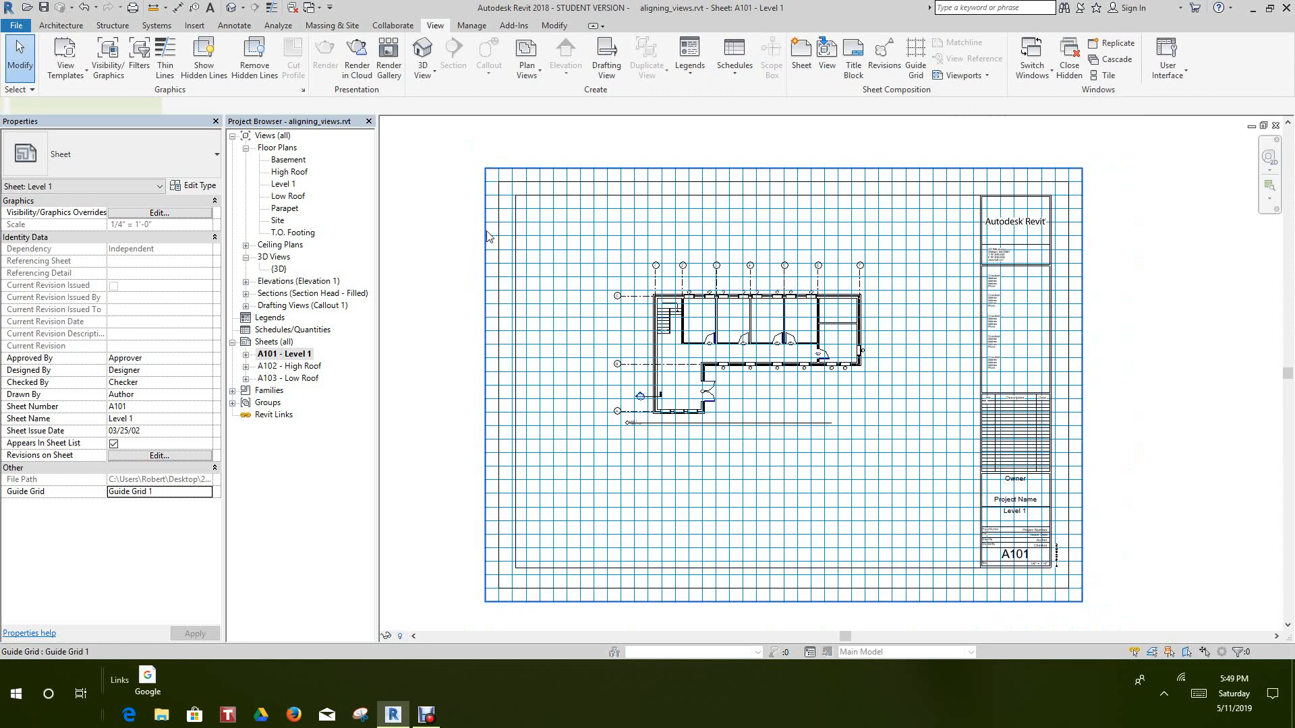
{"action": "left_click", "coordinate": [487, 236]}
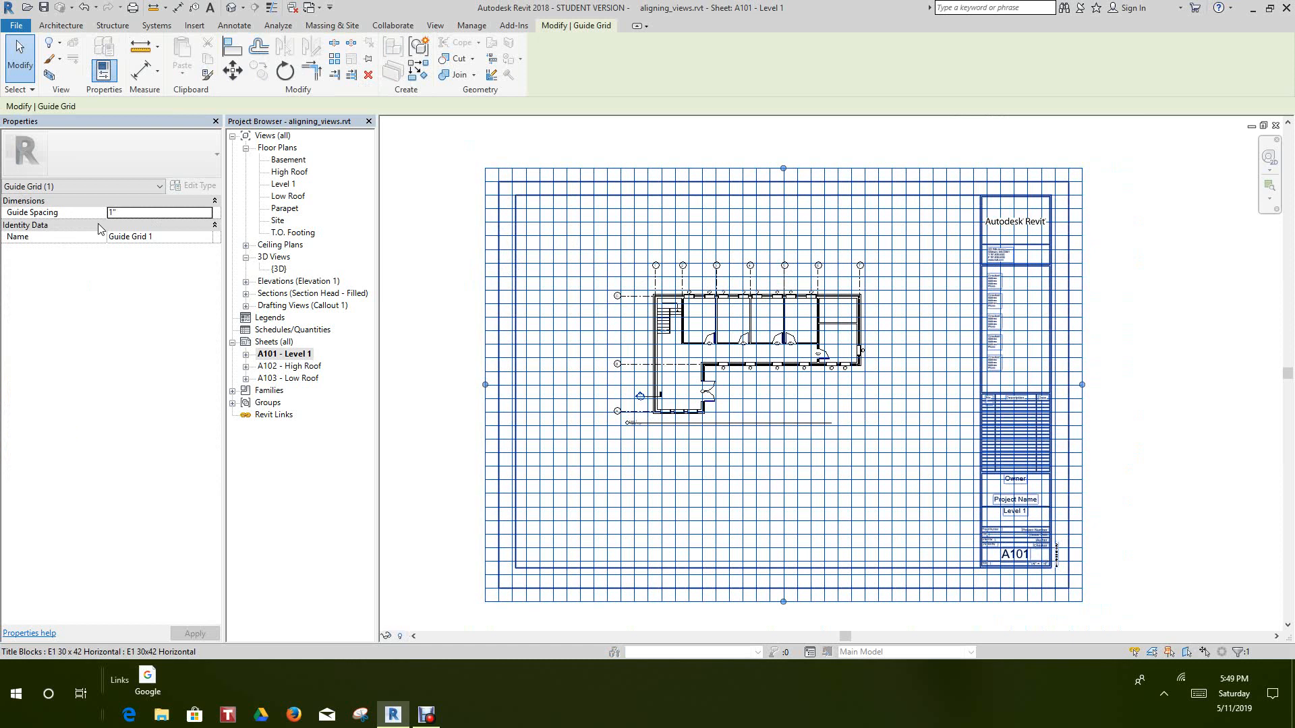
{"action": "left_click", "coordinate": [113, 212]}
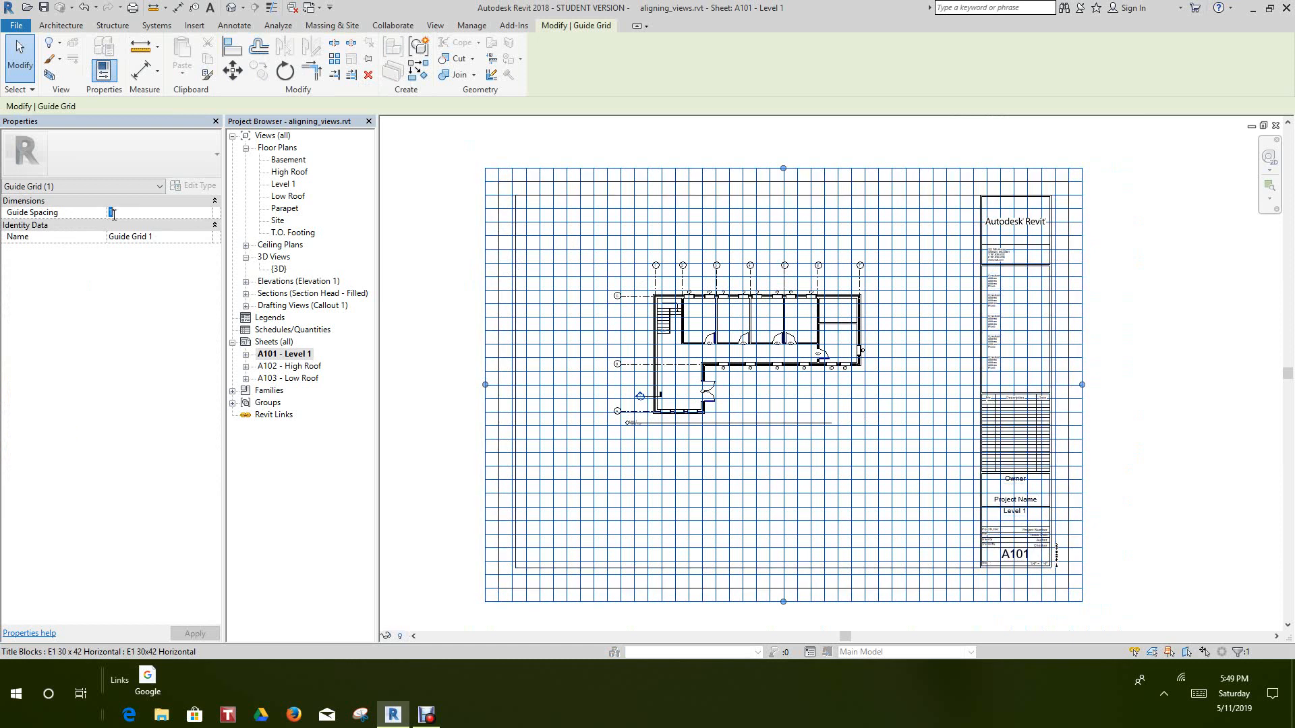
{"action": "type", "text": "2\""}
{"action": "left_click", "coordinate": [194, 633]}
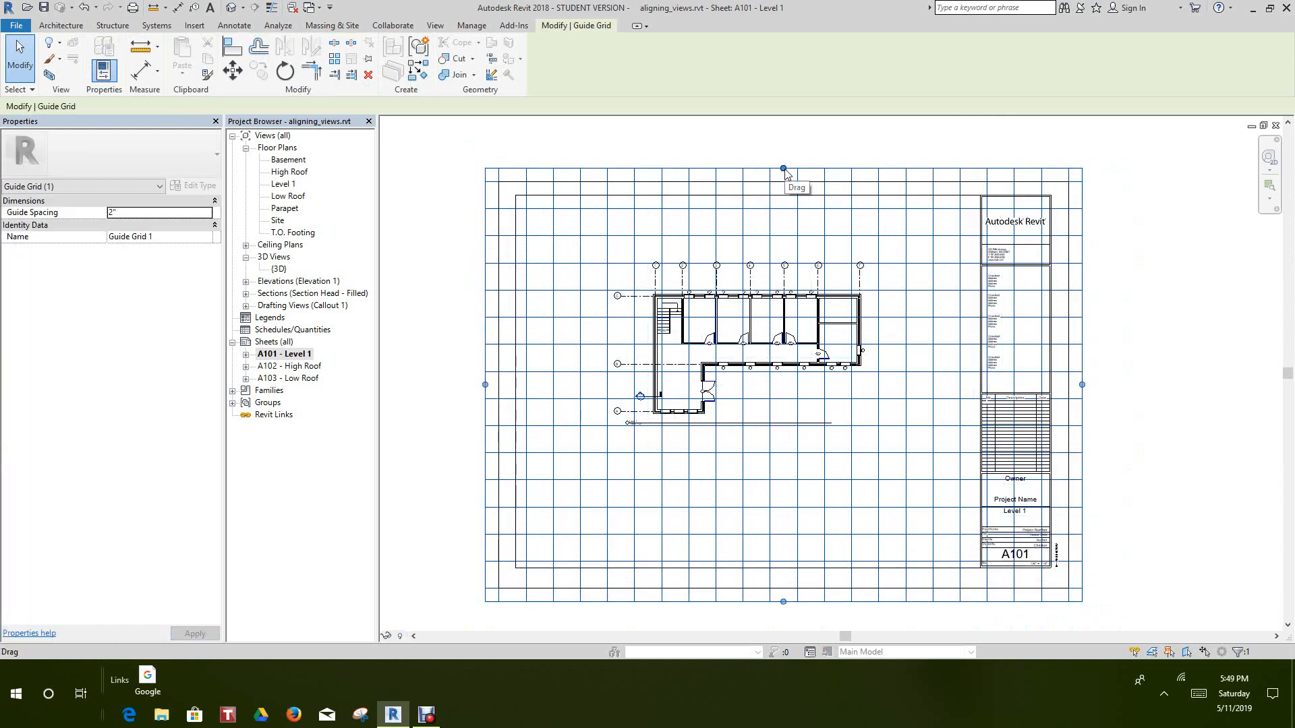
- Resize the guide grid's four edges to fit the sheet border and the inner edge of the title block strip
{"action": "left_click_drag", "start_coordinate": [782, 192], "coordinate": [782, 188]}
{"action": "left_click_drag", "start_coordinate": [486, 401], "coordinate": [517, 402]}
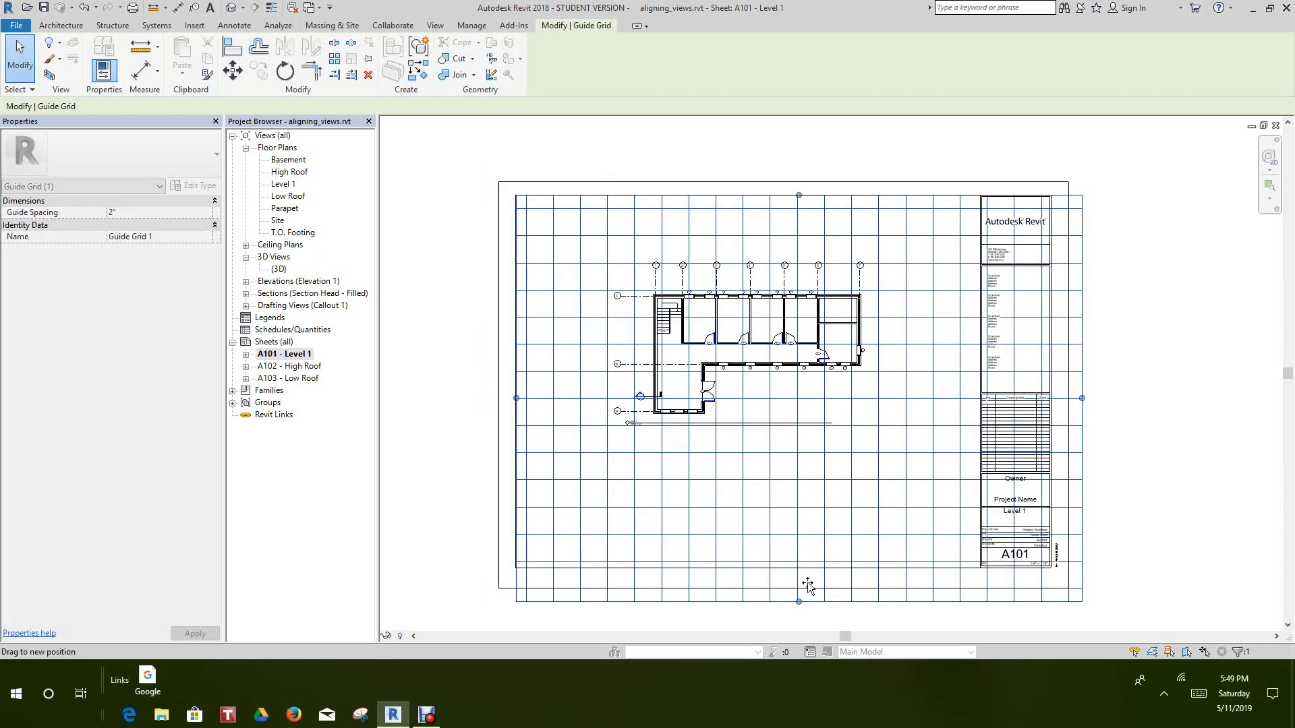
{"action": "left_click_drag", "start_coordinate": [807, 568], "coordinate": [803, 568]}
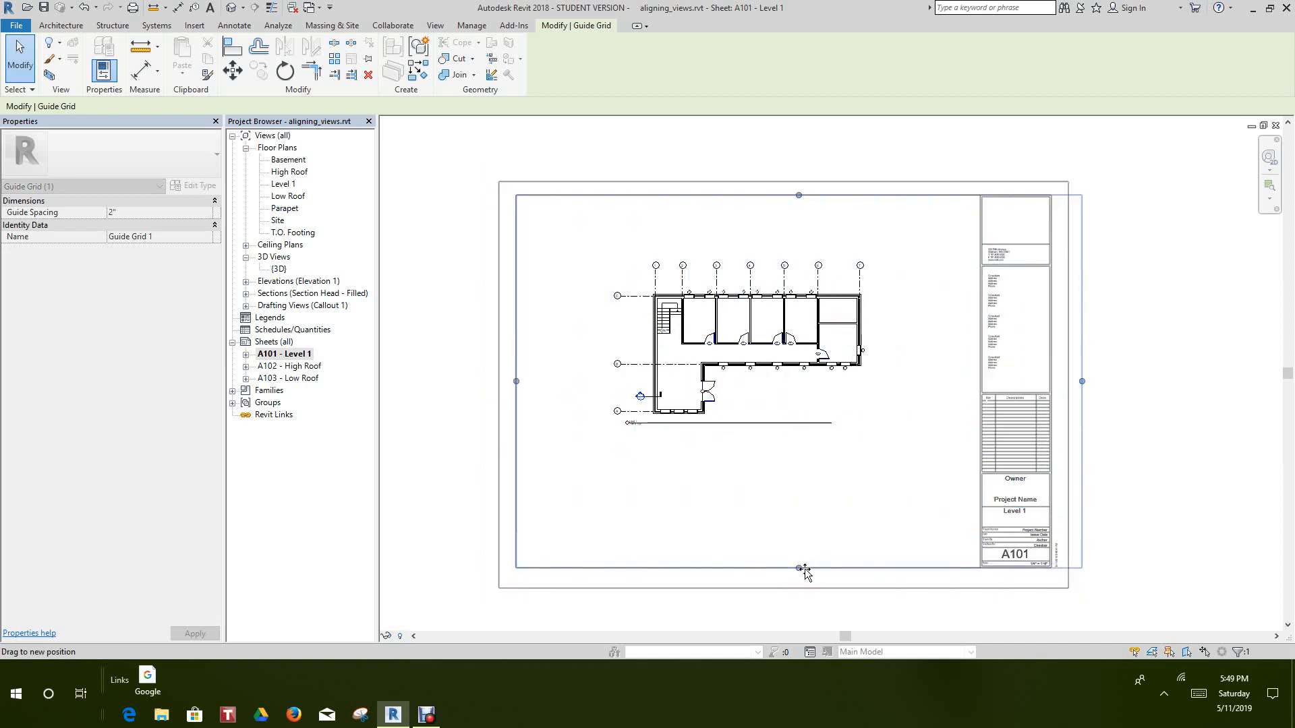
{"action": "scroll", "coordinate": [1082, 408], "scroll_direction": "up", "scroll_amount": 1}
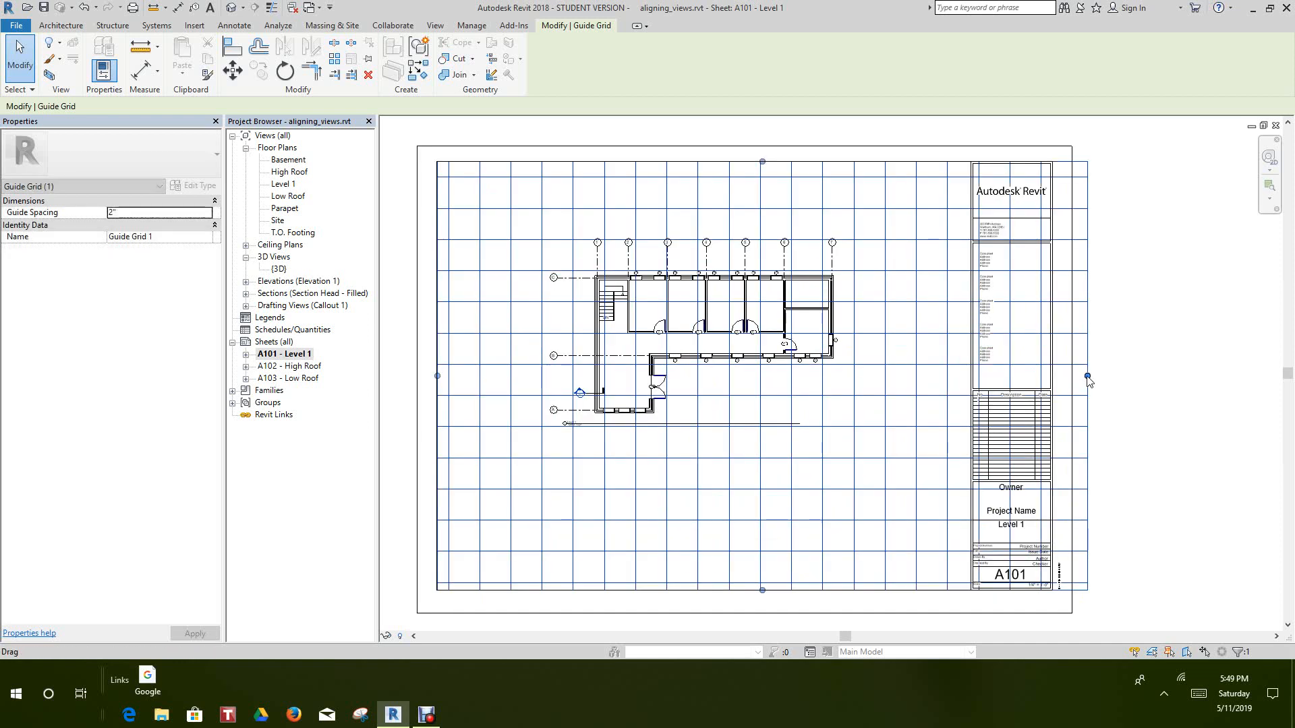
{"action": "left_click_drag", "start_coordinate": [1051, 383], "coordinate": [965, 385]}
{"action": "scroll", "coordinate": [969, 384], "scroll_direction": "up", "scroll_amount": 2}
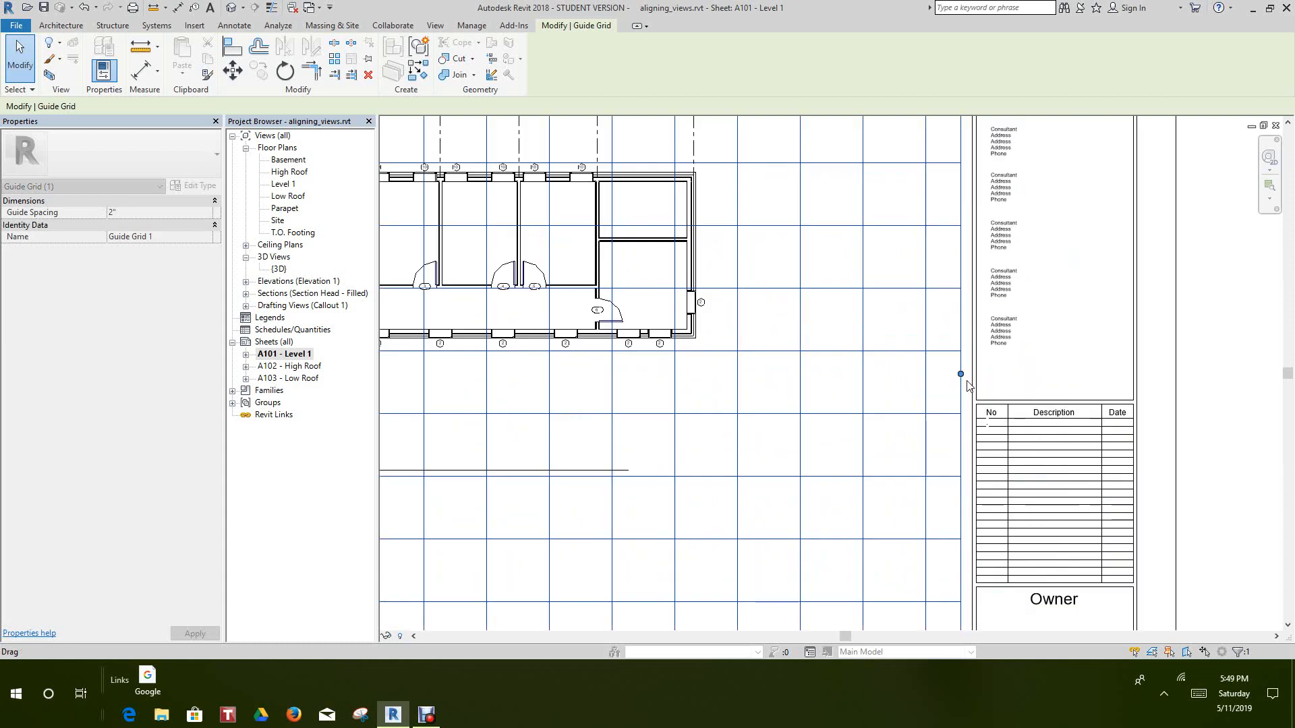
{"action": "left_click_drag", "start_coordinate": [961, 374], "coordinate": [973, 376]}
{"action": "scroll", "coordinate": [1031, 372], "scroll_direction": "down", "scroll_amount": 3}
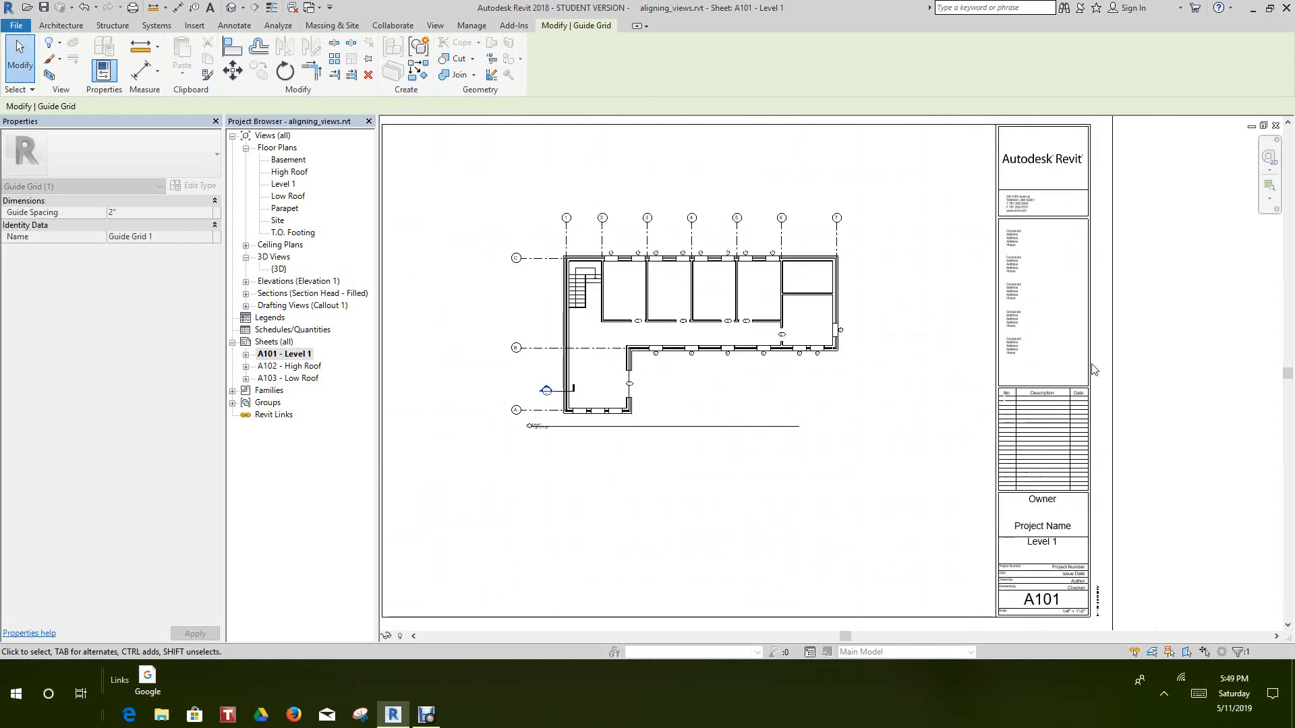
{"action": "left_click", "coordinate": [1173, 343]}
- Move the Level 1 viewport horizontally so that column grid line 1 lies on the nearest vertical guide line
{"action": "middle_click_drag", "start_coordinate": [1173, 350], "coordinate": [1184, 389]}
{"action": "scroll", "coordinate": [1180, 385], "scroll_direction": "down", "scroll_amount": 2}
{"action": "middle_click_drag", "start_coordinate": [913, 384], "coordinate": [876, 390]}
{"action": "scroll", "coordinate": [817, 344], "scroll_direction": "up", "scroll_amount": 4}
{"action": "scroll", "coordinate": [775, 319], "scroll_direction": "down", "scroll_amount": 1}
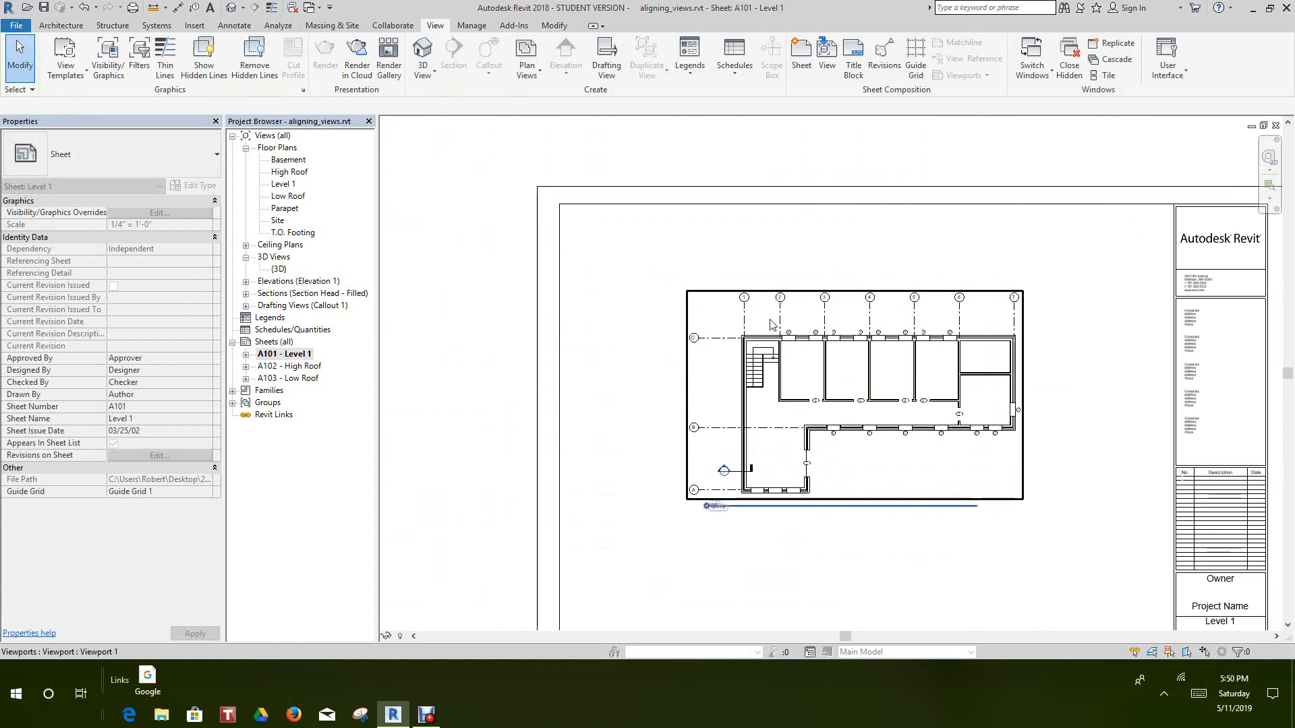
{"action": "left_click", "coordinate": [850, 393]}
{"action": "left_click", "coordinate": [698, 169]}
{"action": "scroll", "coordinate": [699, 171], "scroll_direction": "up", "scroll_amount": 1}
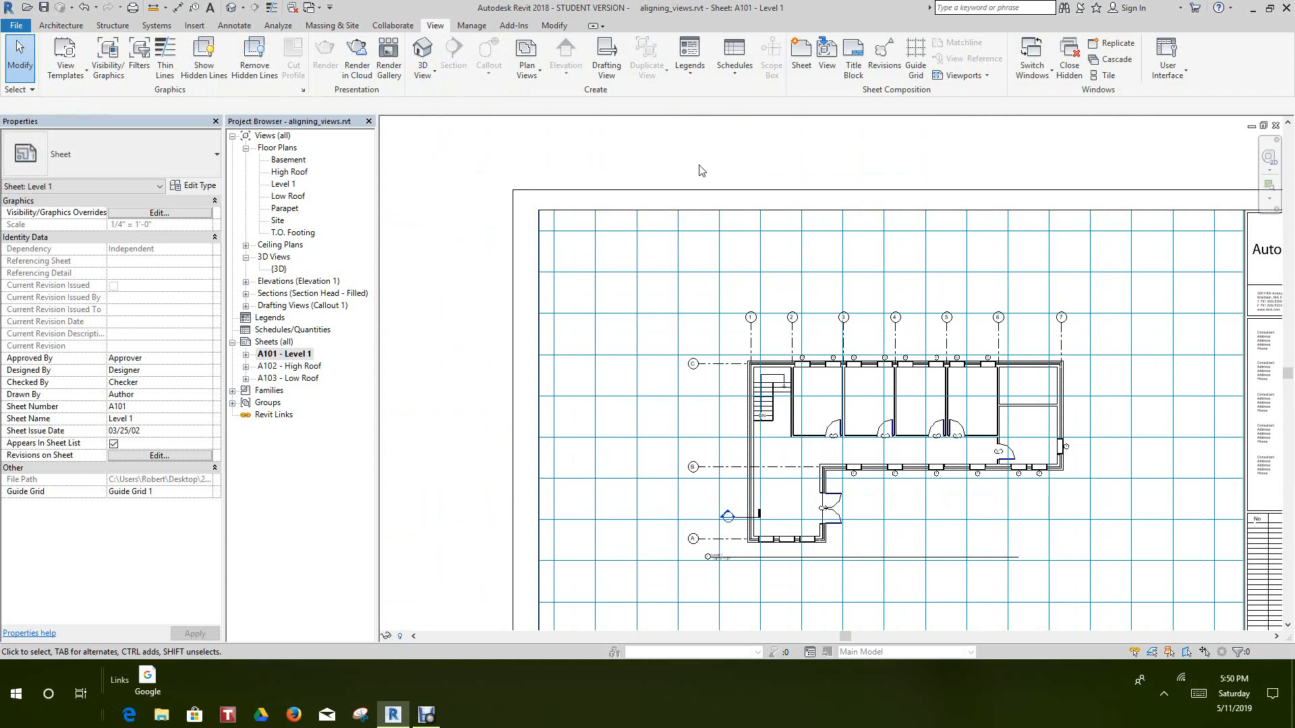
{"action": "left_click", "coordinate": [798, 361]}
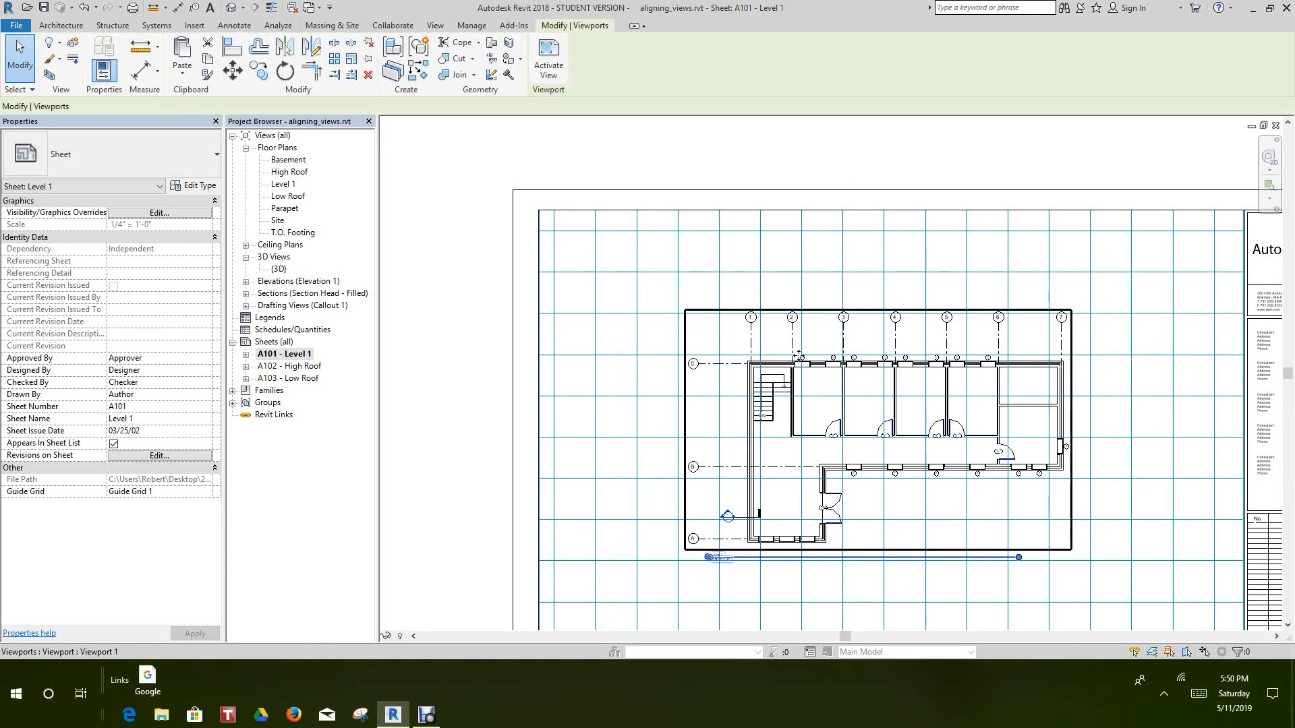
{"action": "left_click", "coordinate": [233, 69]}
{"action": "scroll", "coordinate": [735, 359], "scroll_direction": "up", "scroll_amount": 4}
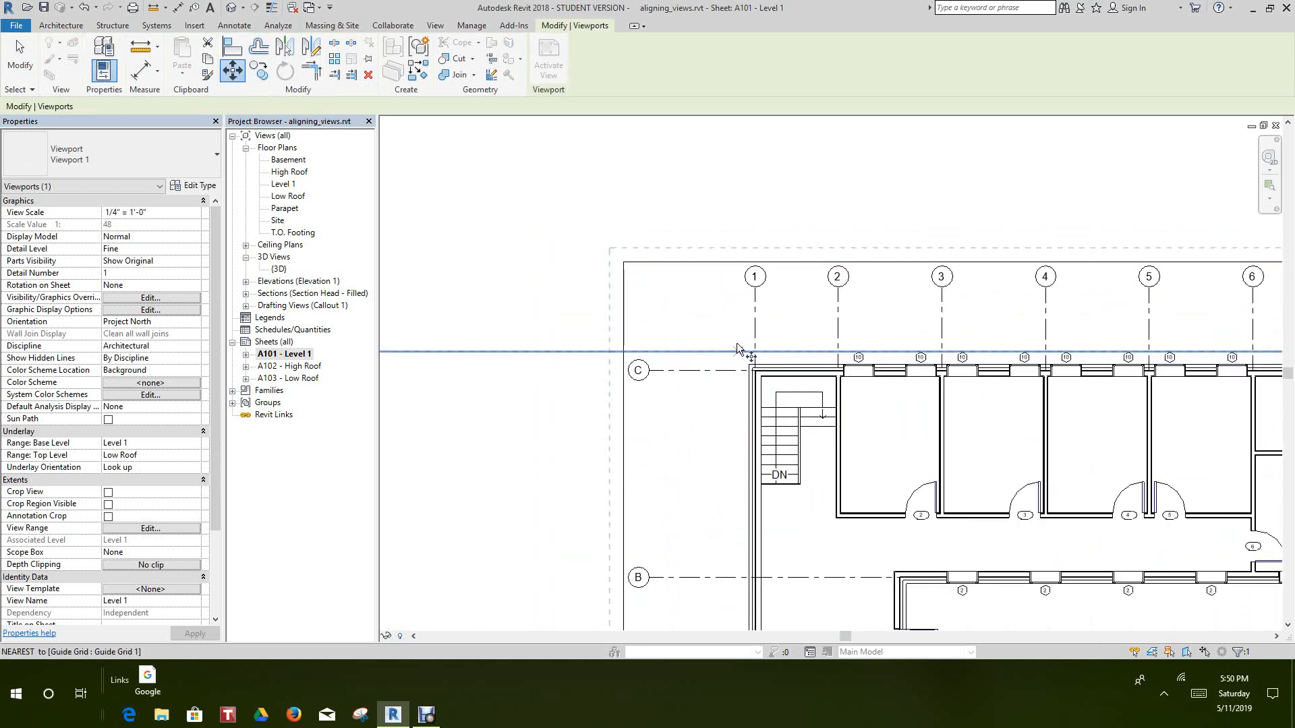
{"action": "left_click", "coordinate": [752, 318]}
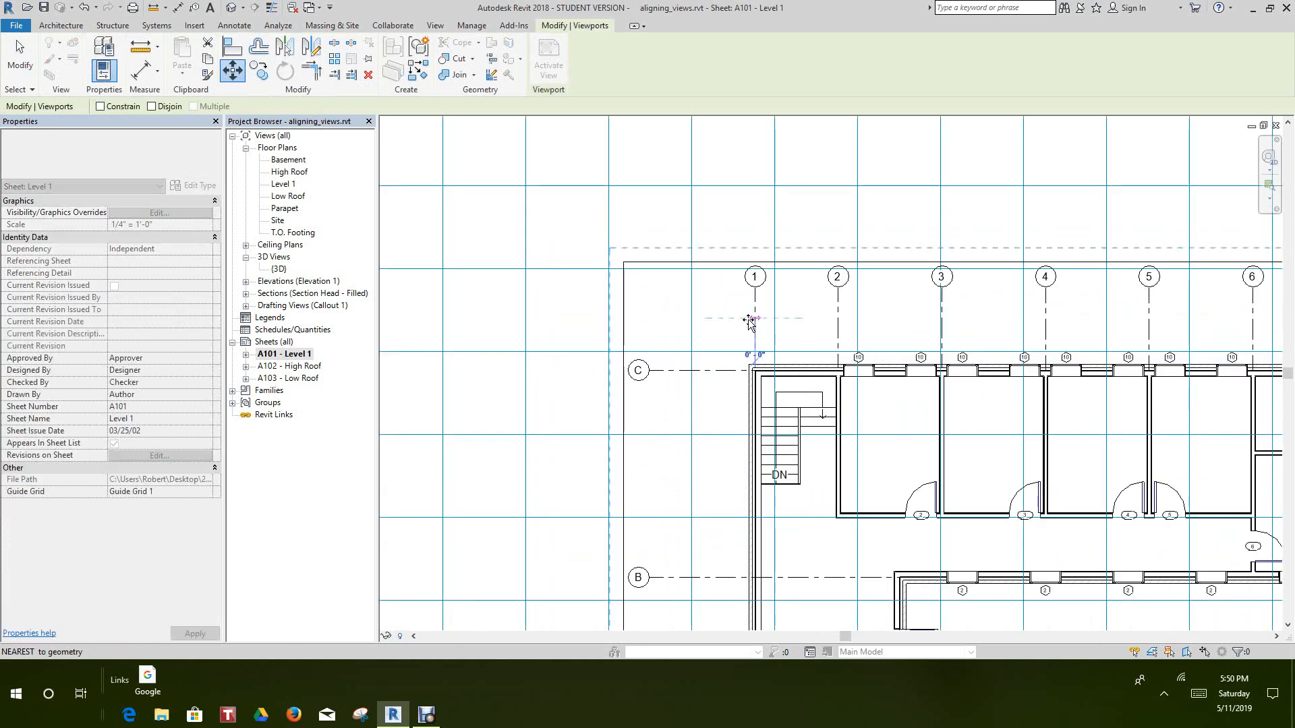
{"action": "left_click", "coordinate": [693, 318]}
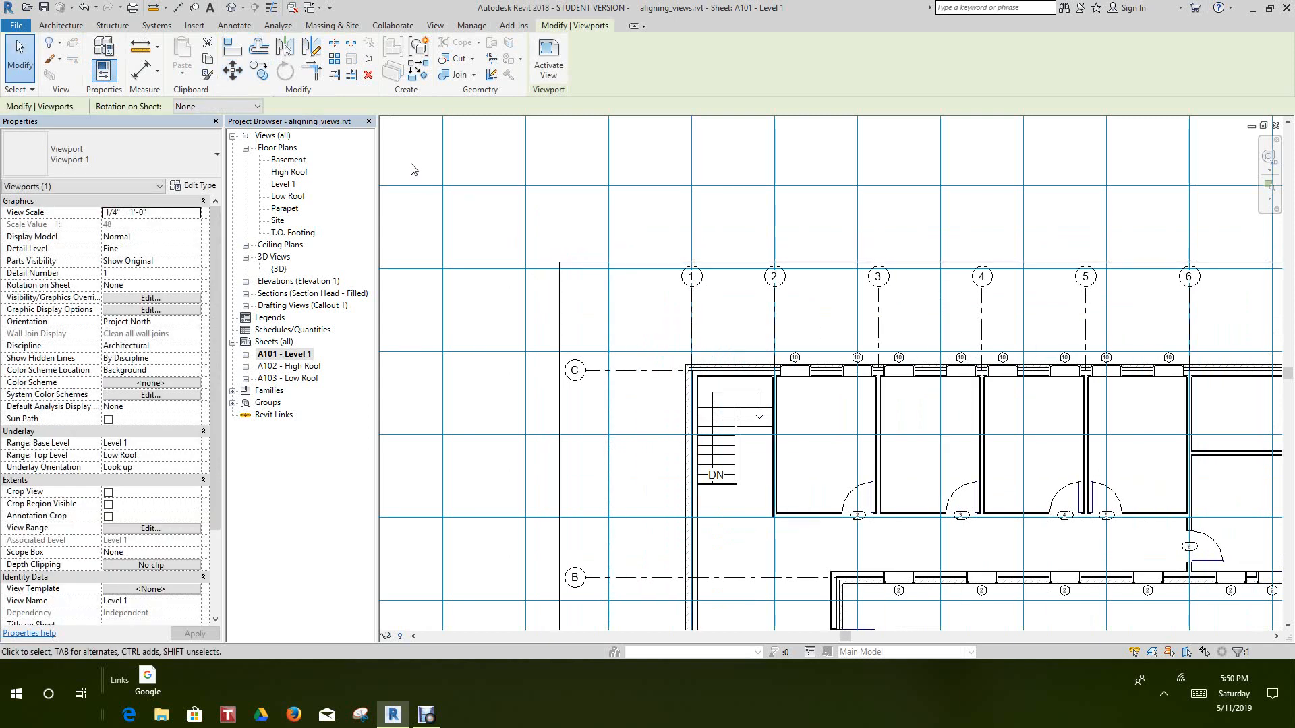
{"action": "scroll", "coordinate": [610, 321], "scroll_direction": "down", "scroll_amount": 3}
{"action": "scroll", "coordinate": [613, 322], "scroll_direction": "up", "scroll_amount": 5}
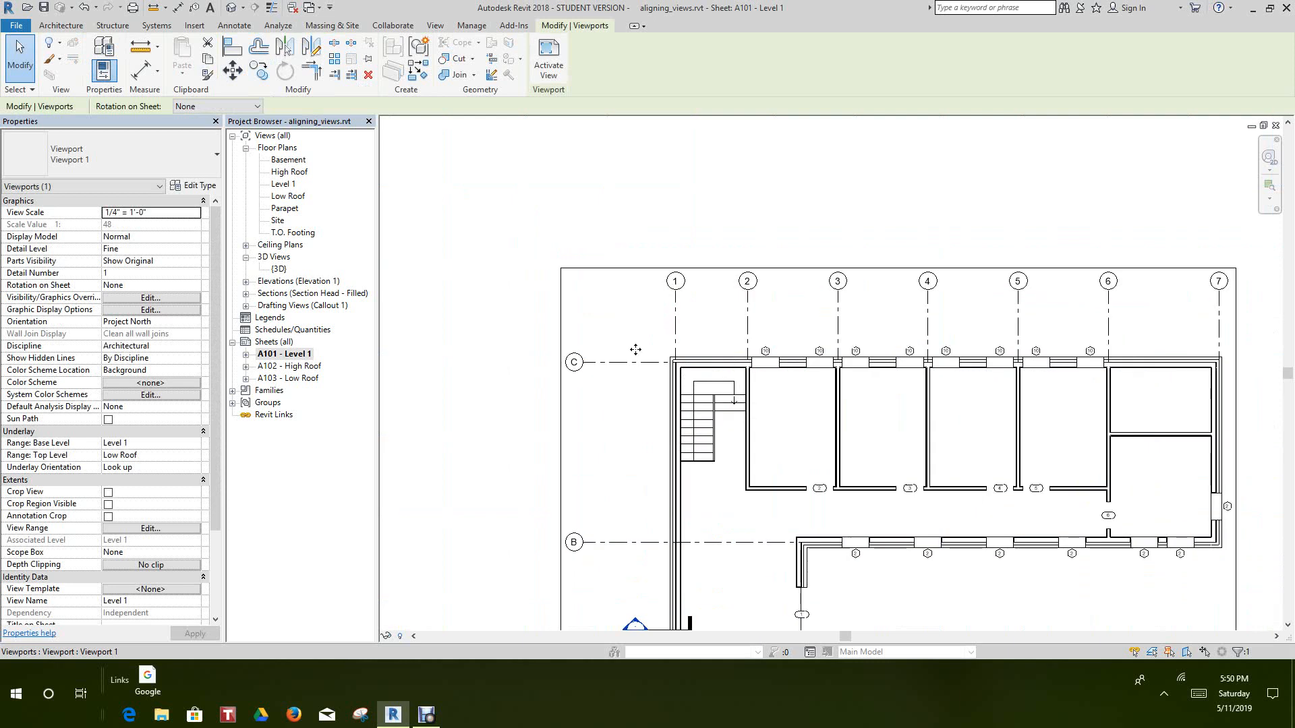
{"action": "right_click", "coordinate": [454, 210]}
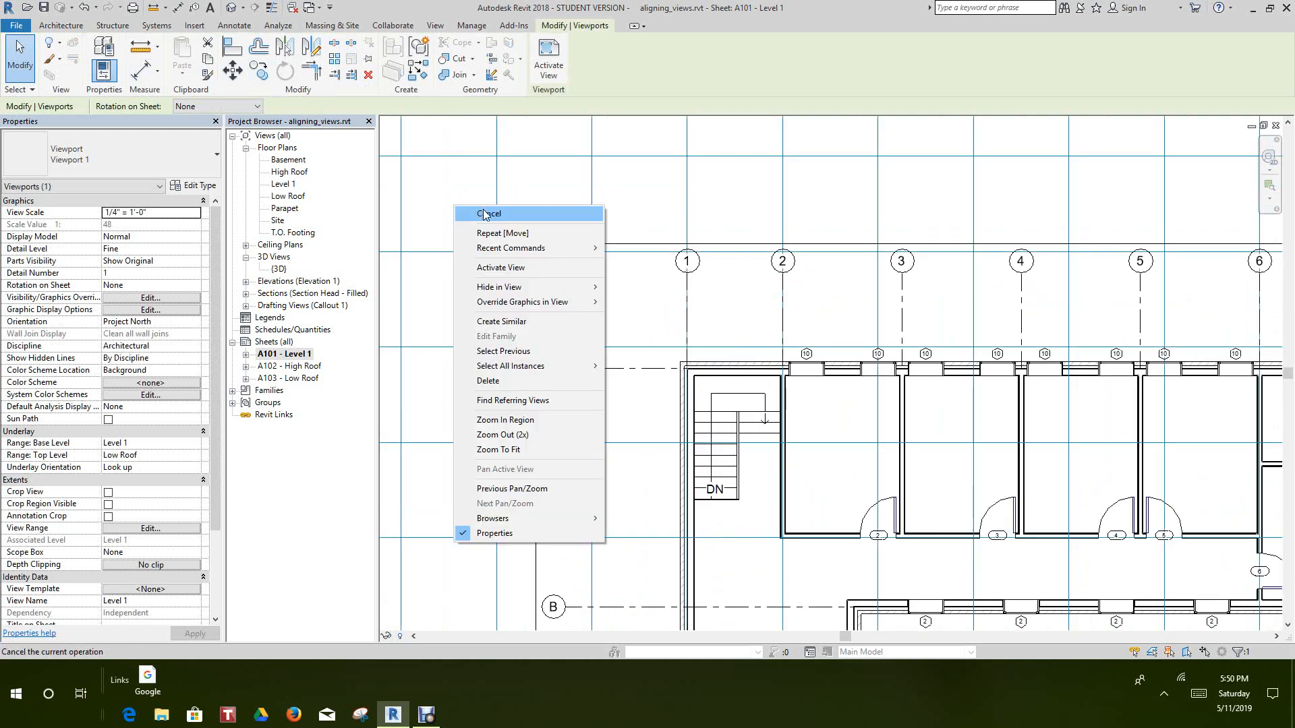
{"action": "left_click", "coordinate": [479, 214]}
- Move the Level 1 viewport vertically so that grid line C lies on the nearest horizontal guide line
{"action": "scroll", "coordinate": [561, 342], "scroll_direction": "down", "scroll_amount": 3}
{"action": "scroll", "coordinate": [562, 341], "scroll_direction": "up", "scroll_amount": 2}
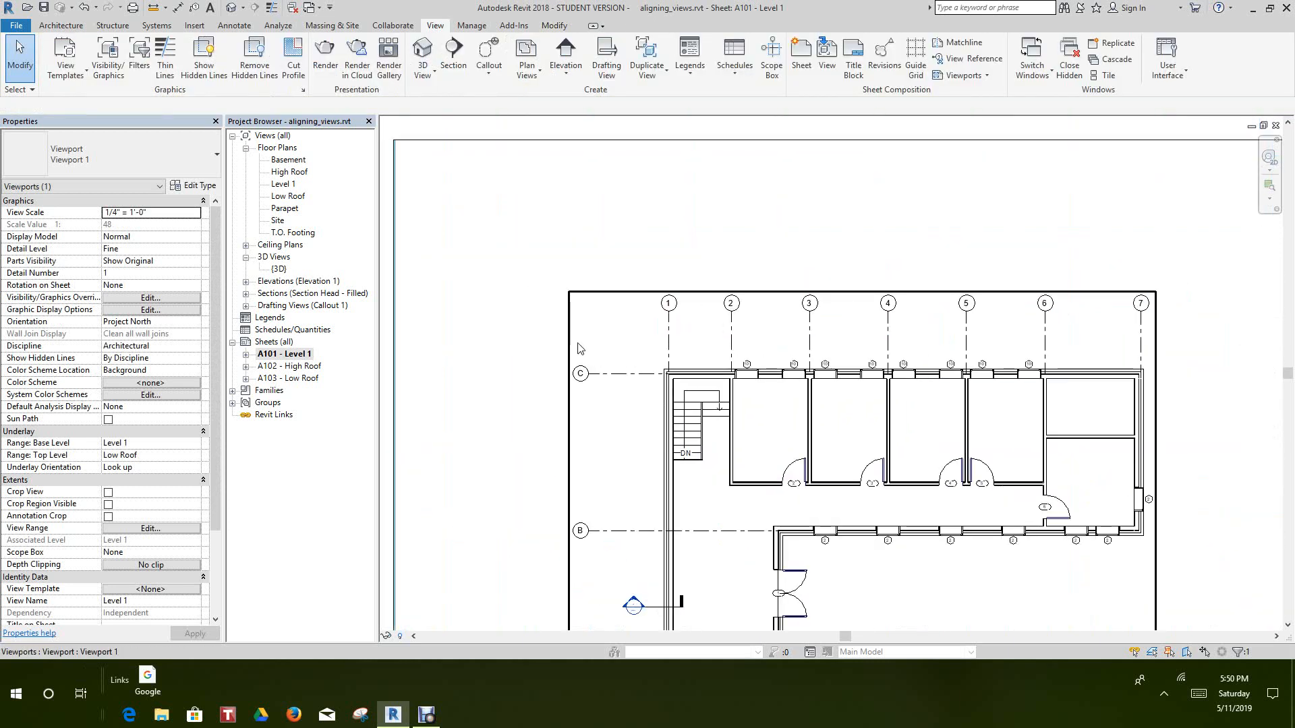
{"action": "left_click", "coordinate": [570, 350]}
{"action": "scroll", "coordinate": [618, 339], "scroll_direction": "up", "scroll_amount": 2}
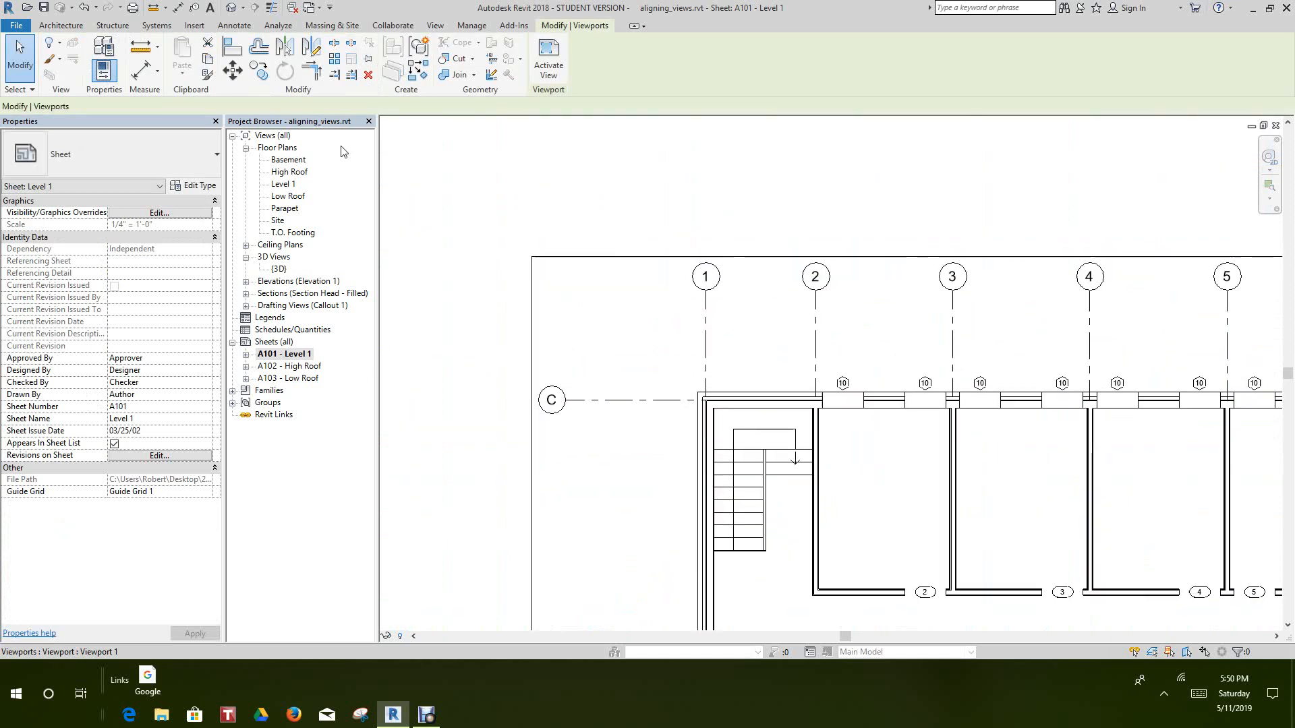
{"action": "key", "text": "m"}
{"action": "key", "text": "v"}
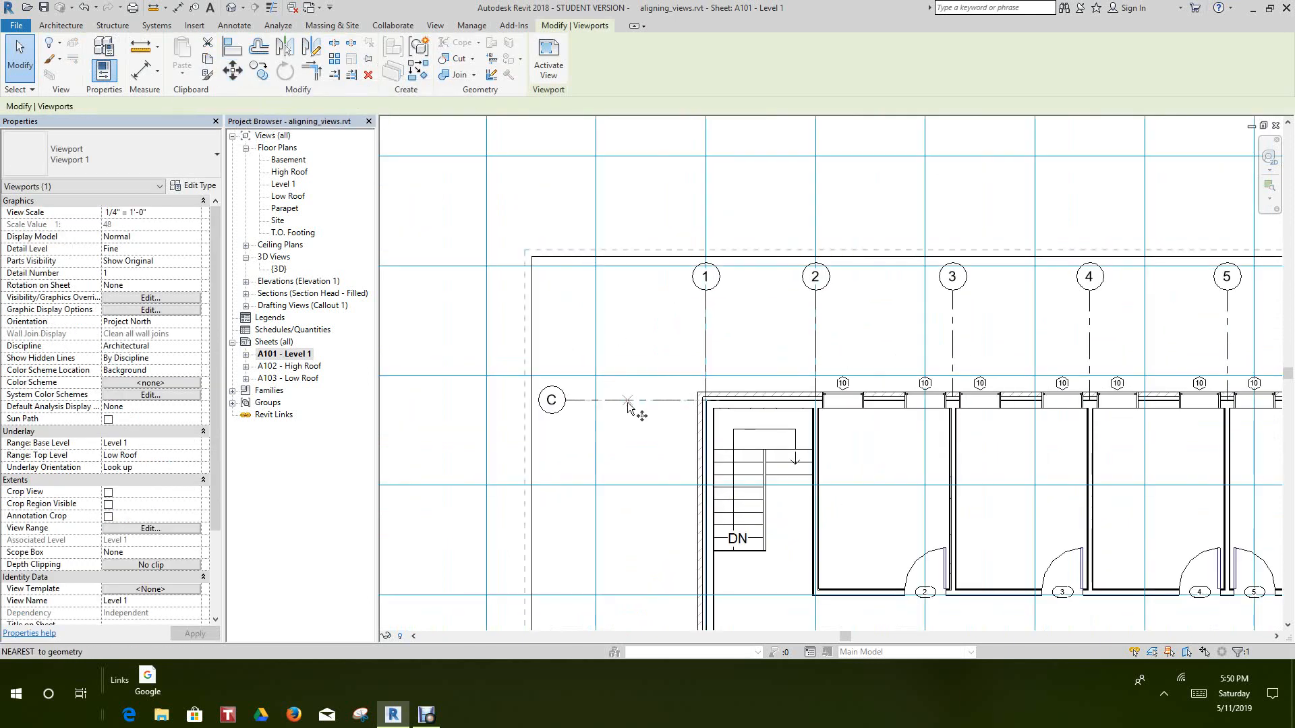
{"action": "left_click", "coordinate": [628, 399]}
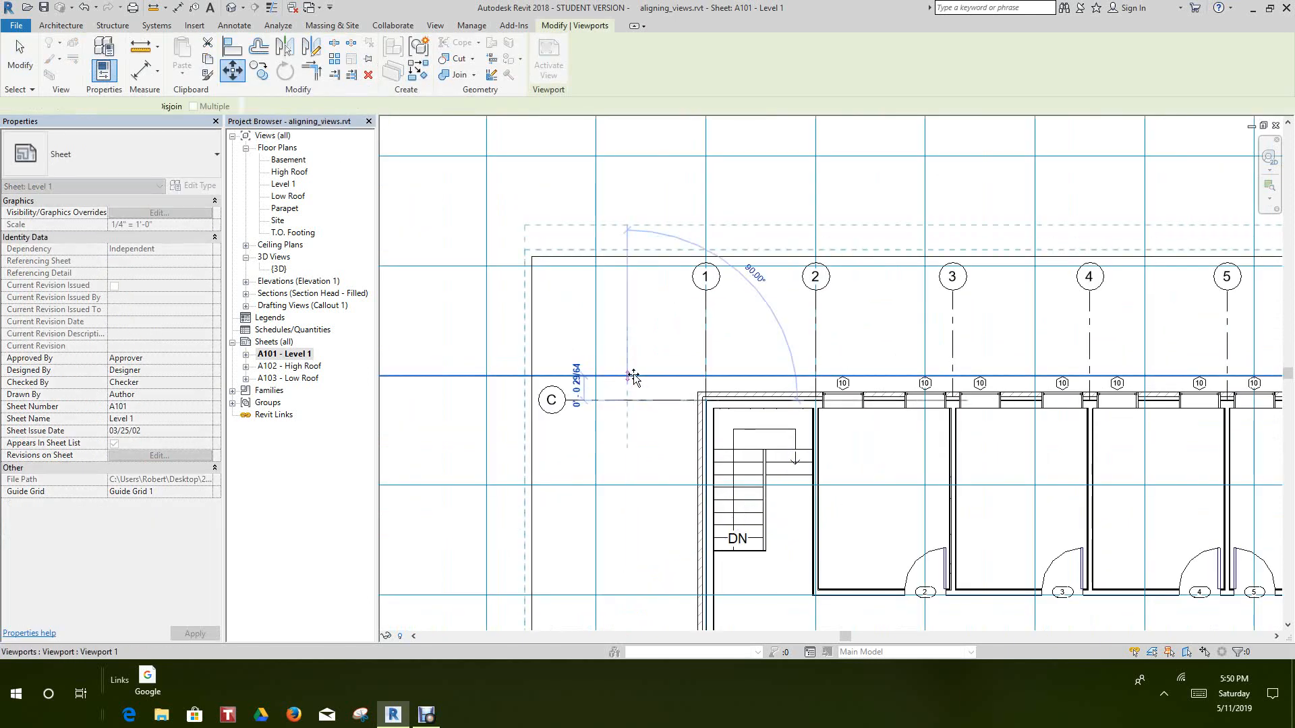
{"action": "left_click", "coordinate": [632, 373]}
{"action": "scroll", "coordinate": [644, 411], "scroll_direction": "down", "scroll_amount": 2}
{"action": "middle_click_drag", "start_coordinate": [644, 411], "coordinate": [628, 383]}
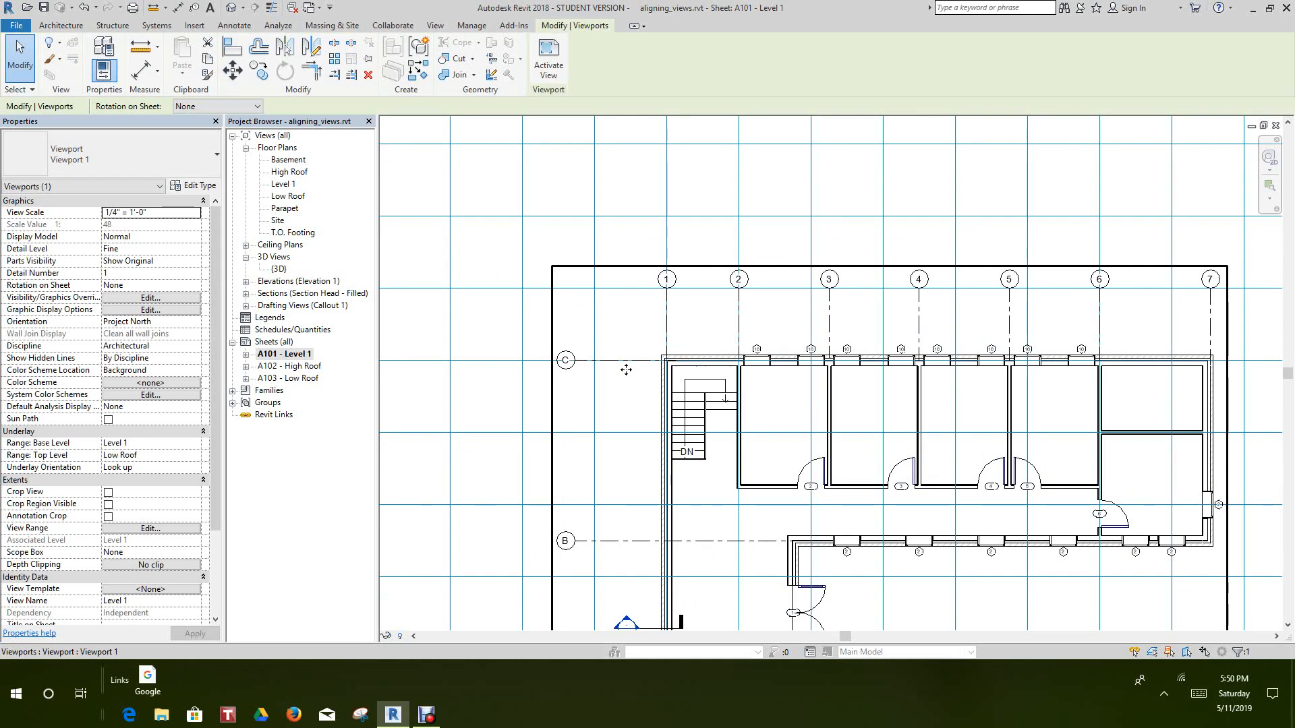
{"action": "scroll", "coordinate": [626, 406], "scroll_direction": "down", "scroll_amount": 3}
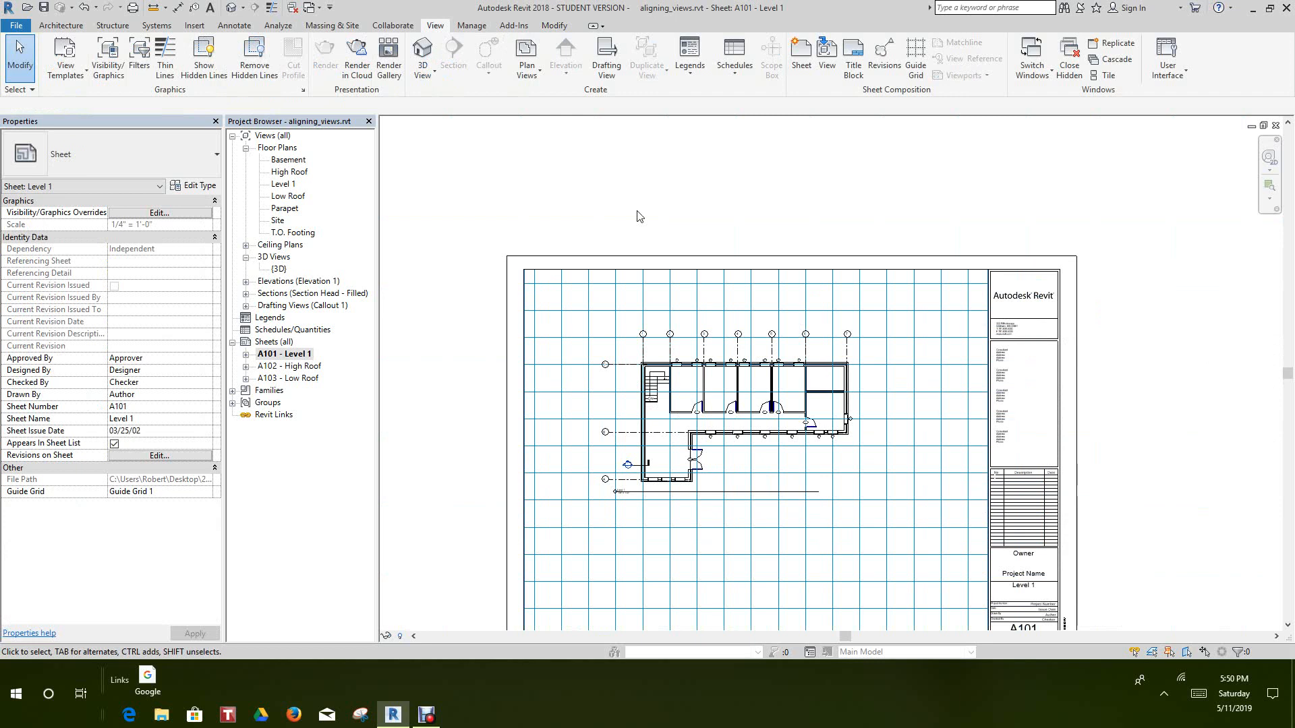
- Open sheet A102 - High Roof and assign Guide Grid 1 to it
{"action": "double_click", "coordinate": [300, 369]}
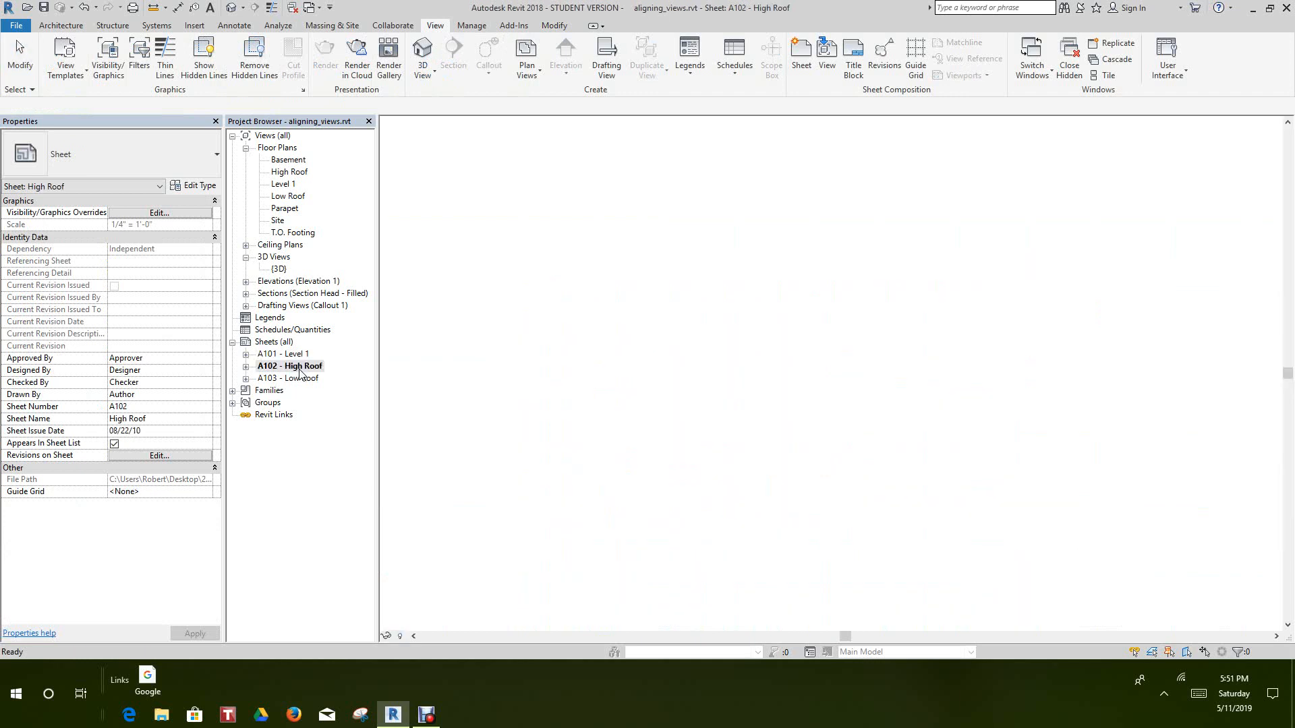
{"action": "scroll", "coordinate": [699, 408], "scroll_direction": "down", "scroll_amount": 2}
{"action": "middle_click_drag", "start_coordinate": [698, 407], "coordinate": [647, 431]}
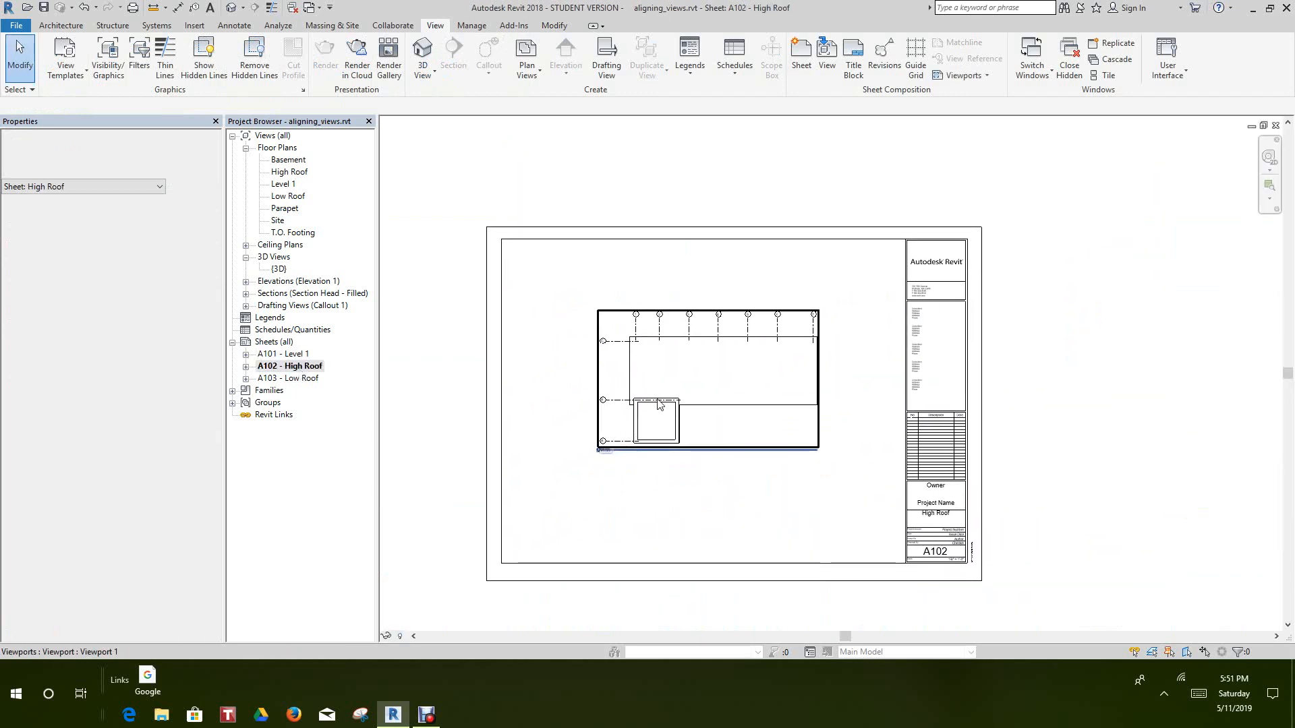
{"action": "scroll", "coordinate": [662, 322], "scroll_direction": "up", "scroll_amount": 2}
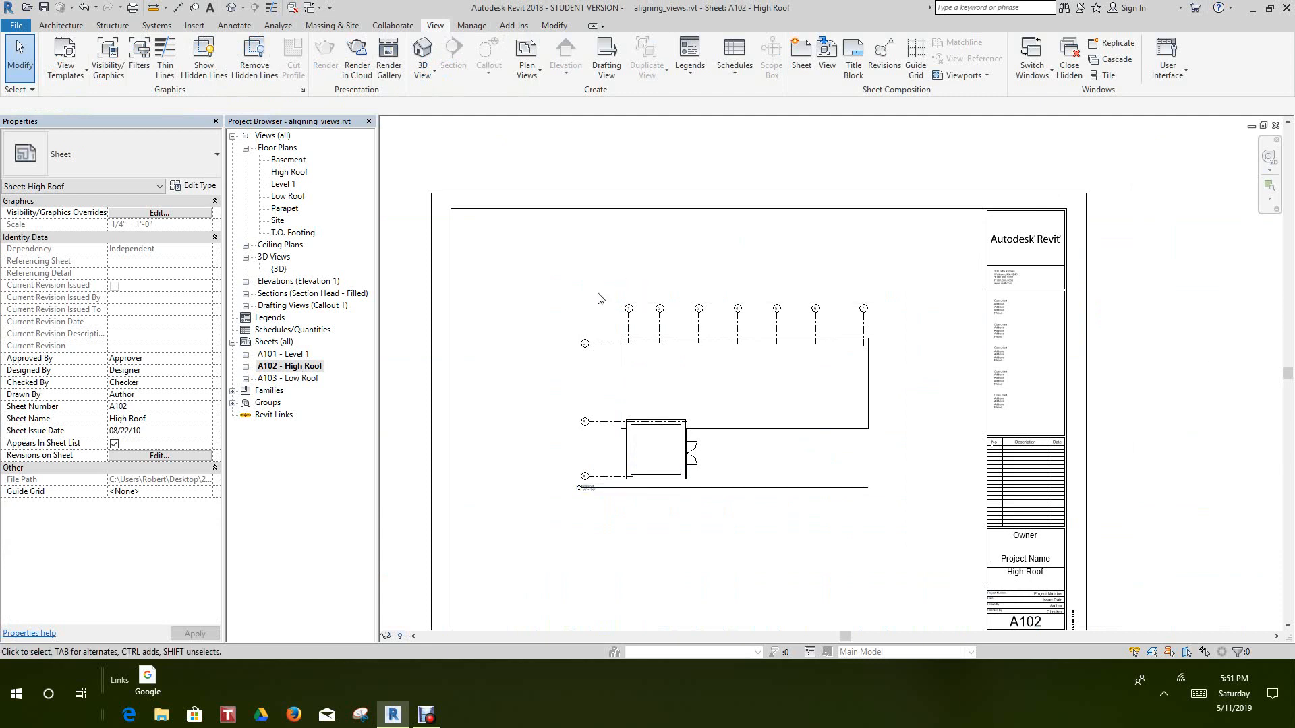
{"action": "scroll", "coordinate": [642, 291], "scroll_direction": "down", "scroll_amount": 2}
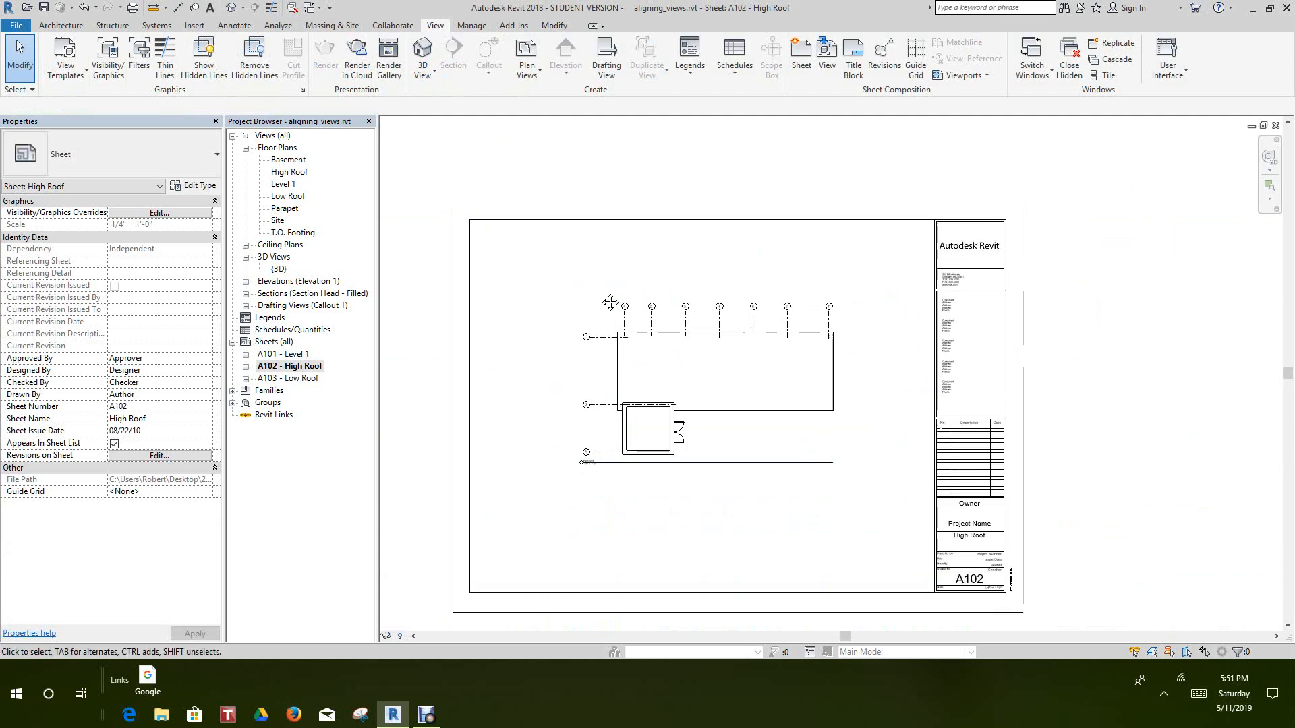
{"action": "left_click", "coordinate": [211, 495]}
{"action": "left_click", "coordinate": [211, 495]}
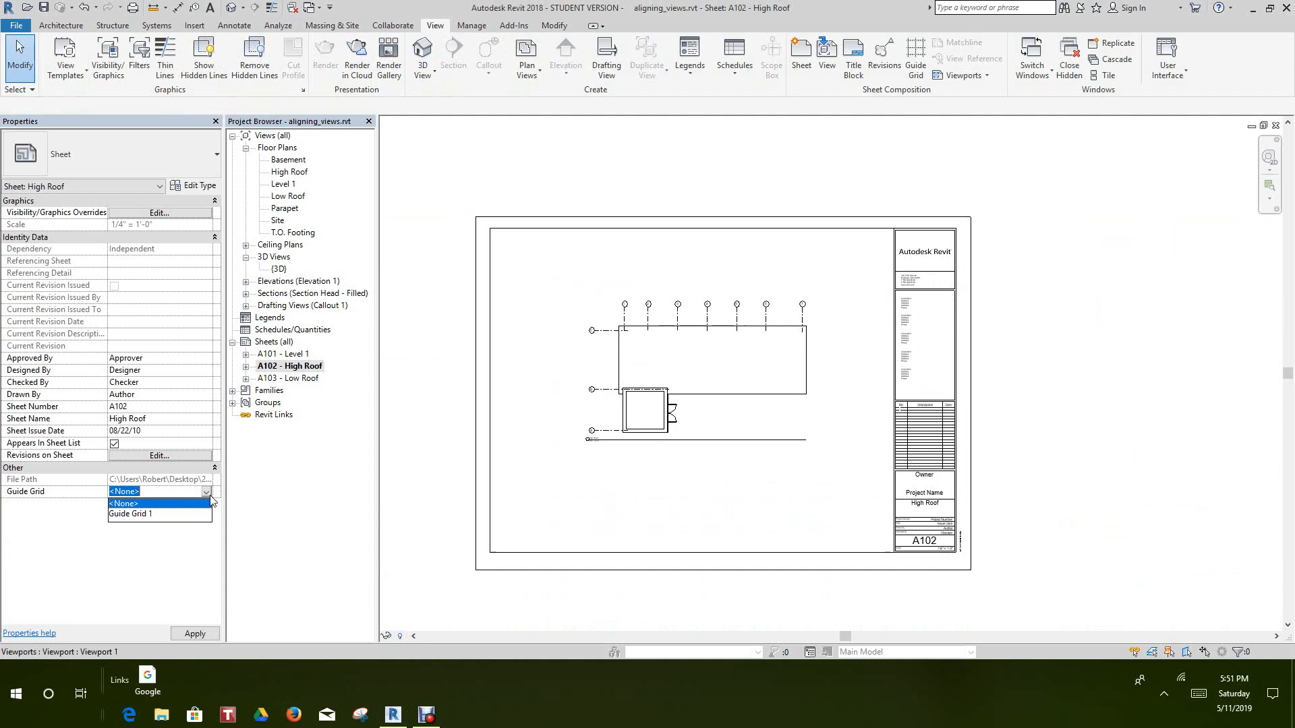
{"action": "left_click", "coordinate": [152, 514]}
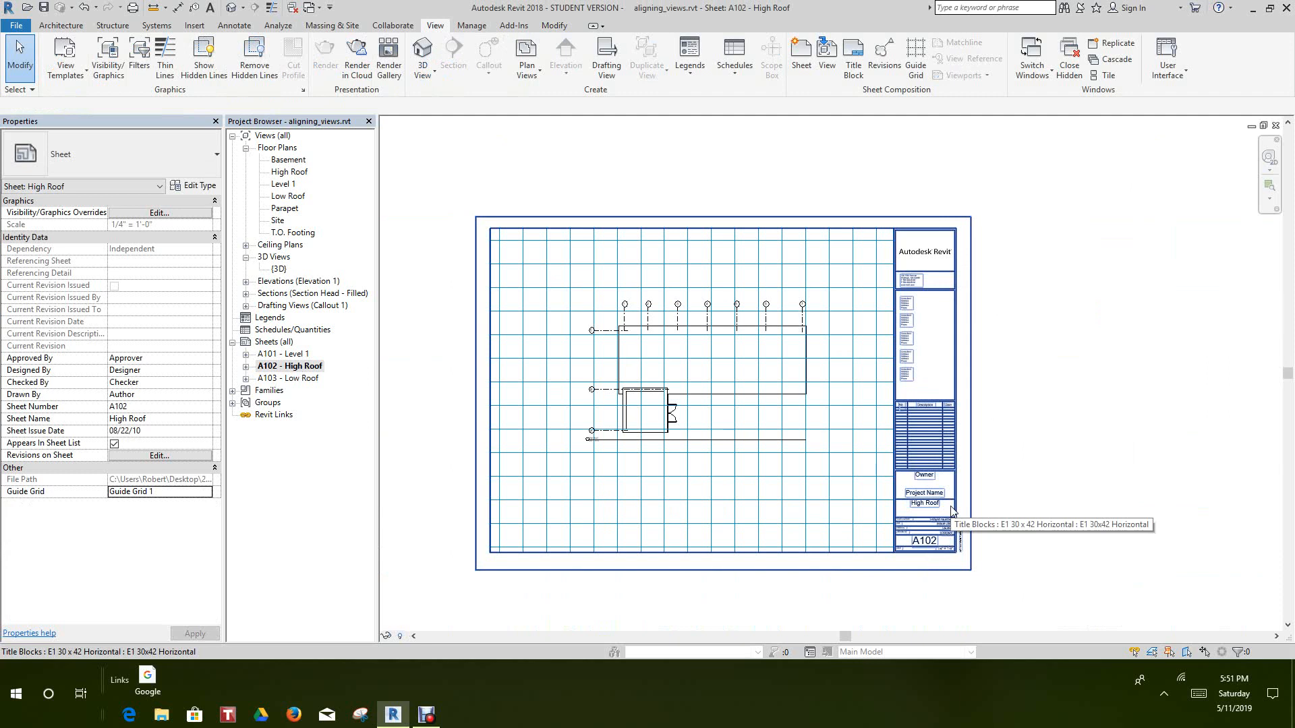
{"action": "scroll", "coordinate": [637, 342], "scroll_direction": "up", "scroll_amount": 3}
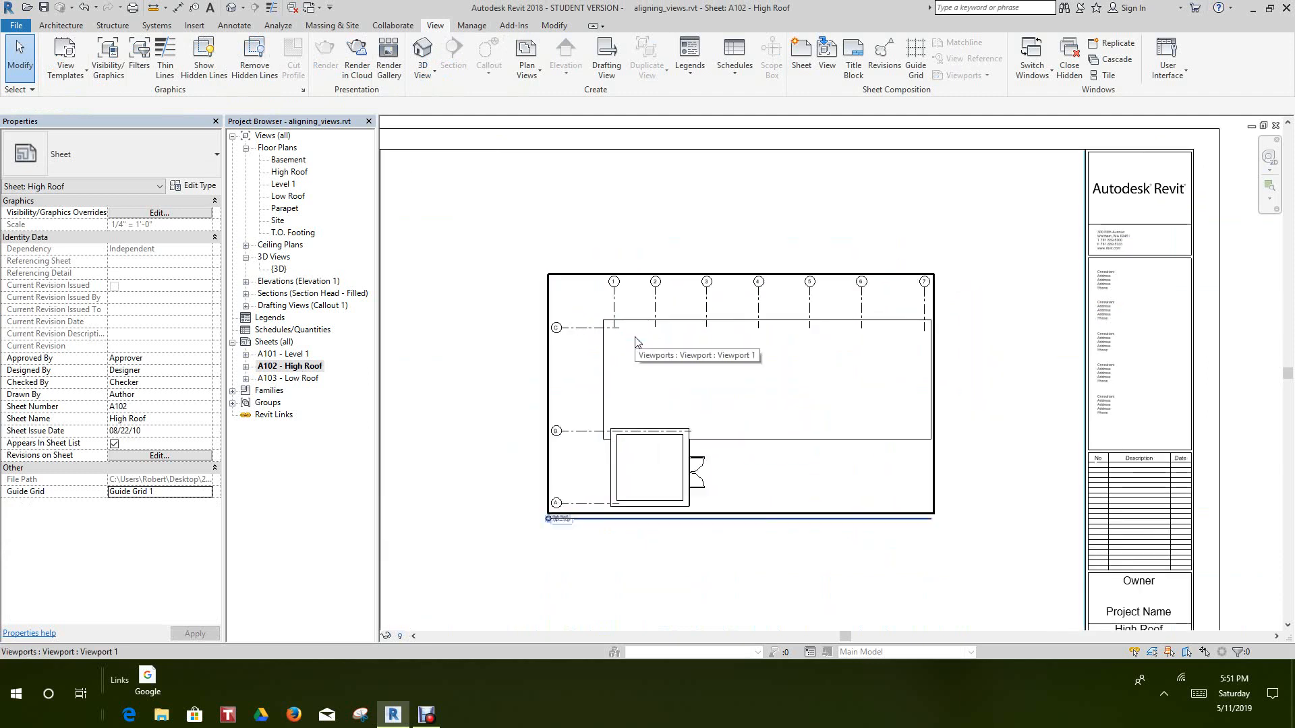
{"action": "scroll", "coordinate": [637, 342], "scroll_direction": "up", "scroll_amount": 2}
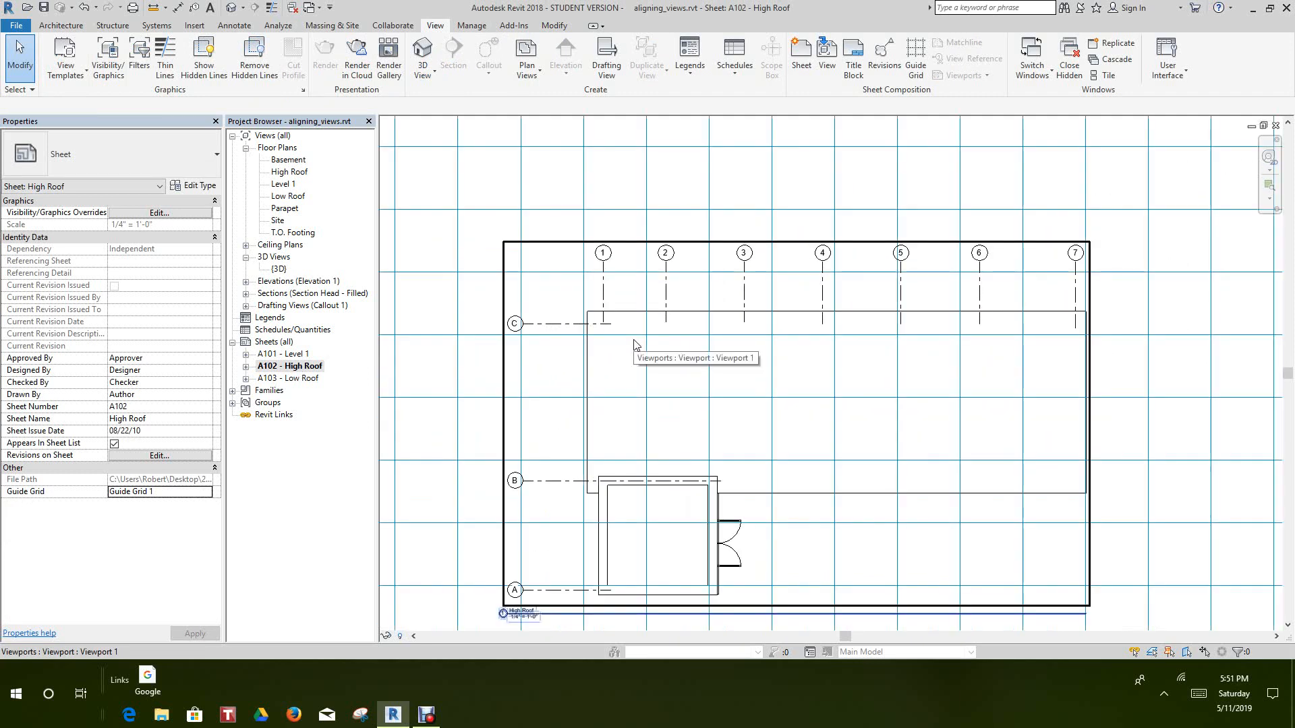
- Move the High Roof viewport horizontally so that column grid line 1 lies on the nearest vertical guide line
{"action": "scroll", "coordinate": [638, 350], "scroll_direction": "up", "scroll_amount": 2}
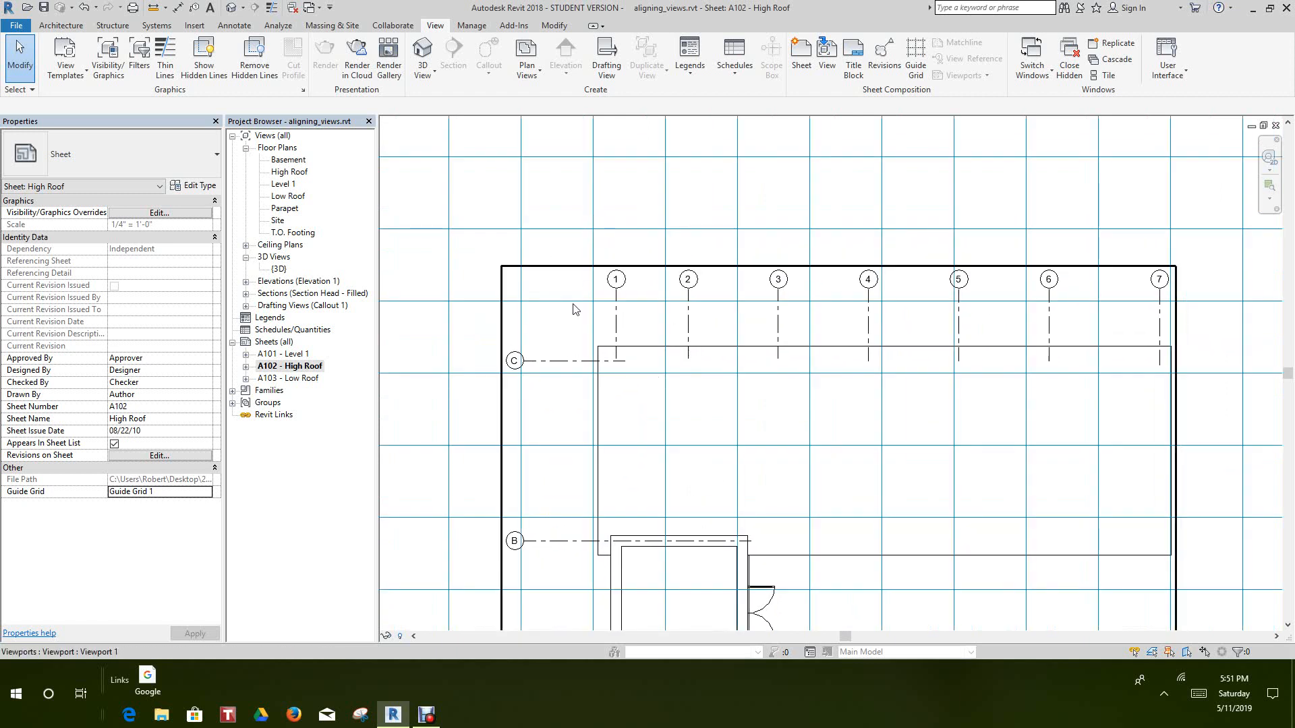
{"action": "left_click", "coordinate": [570, 275]}
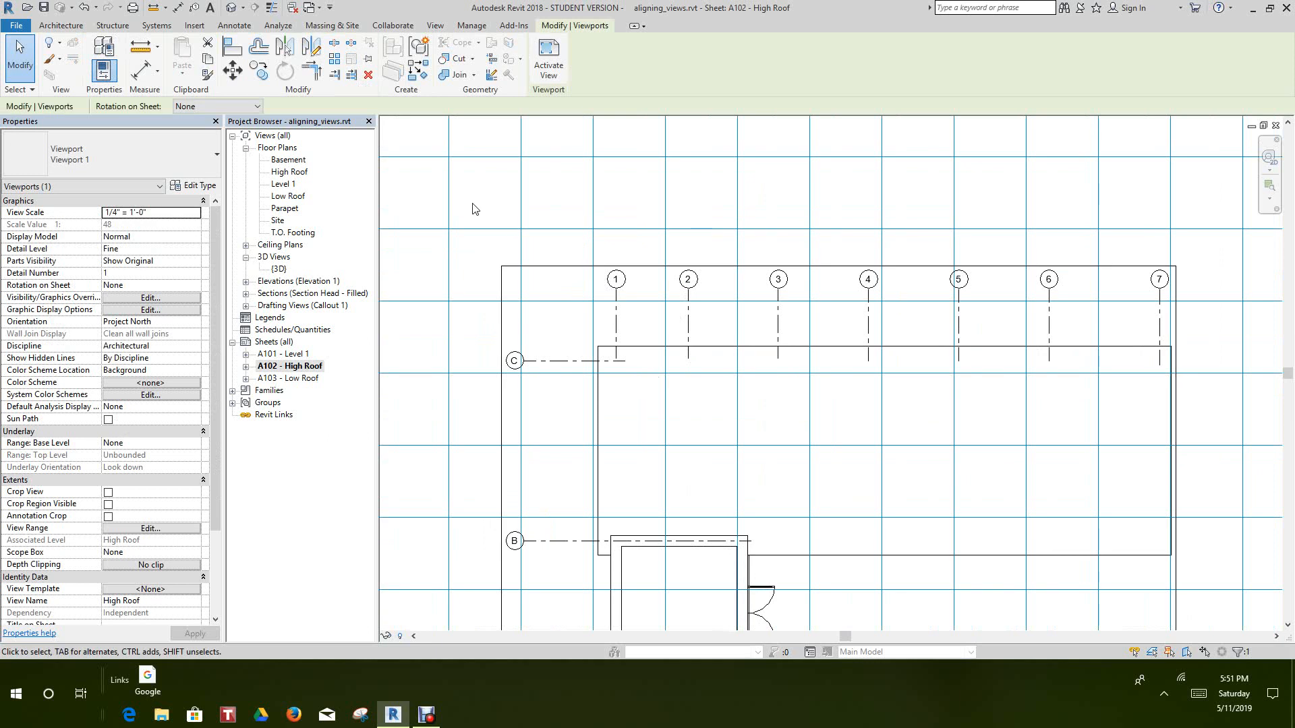
{"action": "left_click", "coordinate": [232, 71]}
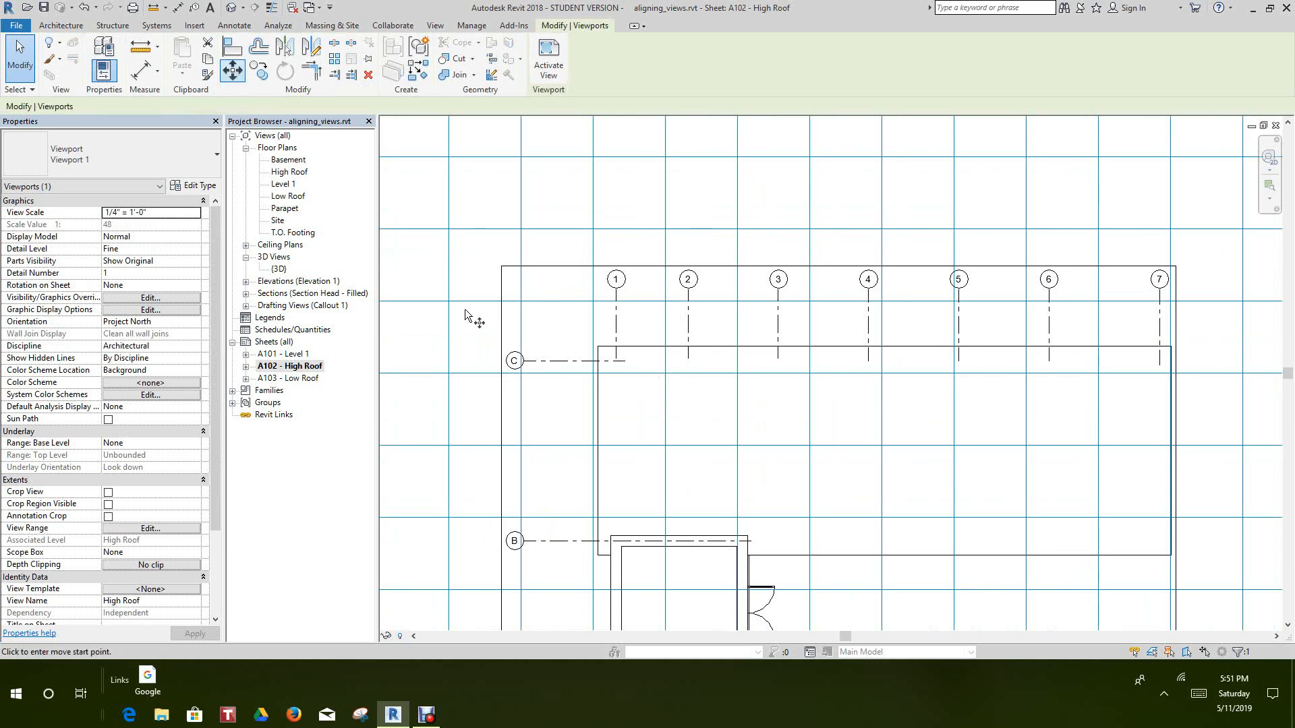
{"action": "left_click", "coordinate": [605, 324]}
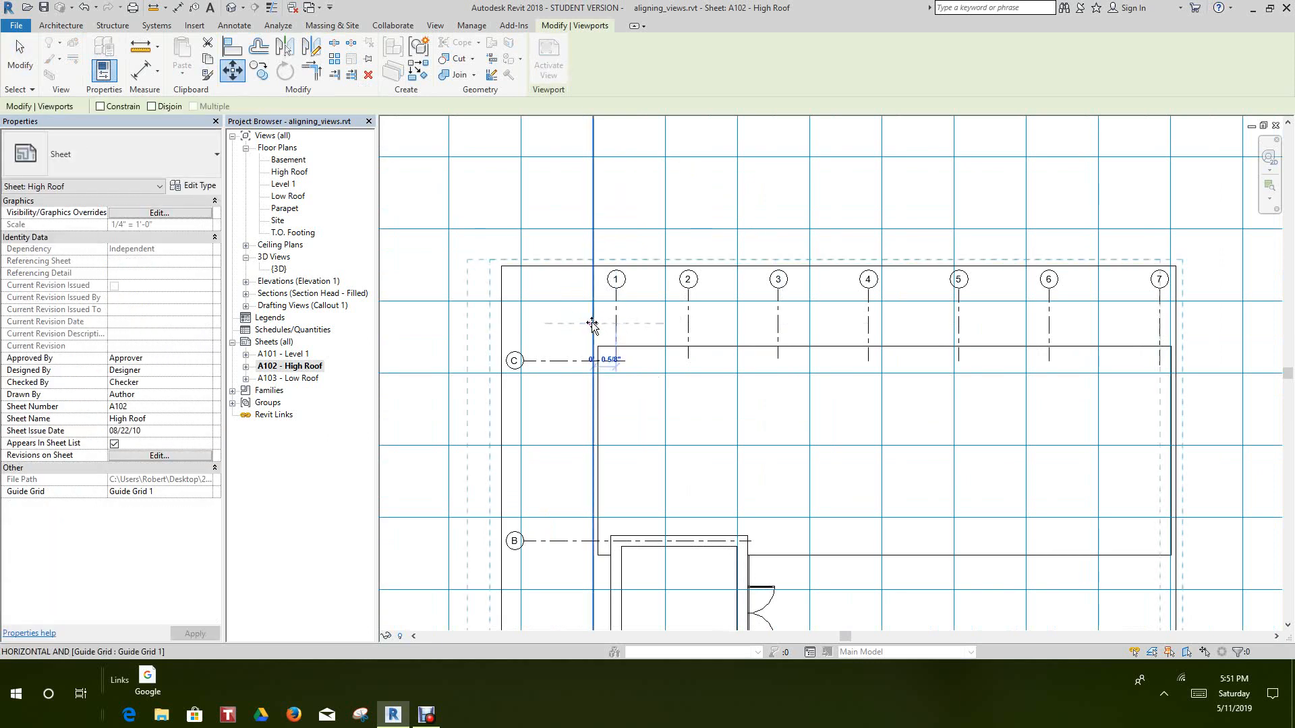
{"action": "left_click", "coordinate": [594, 327]}
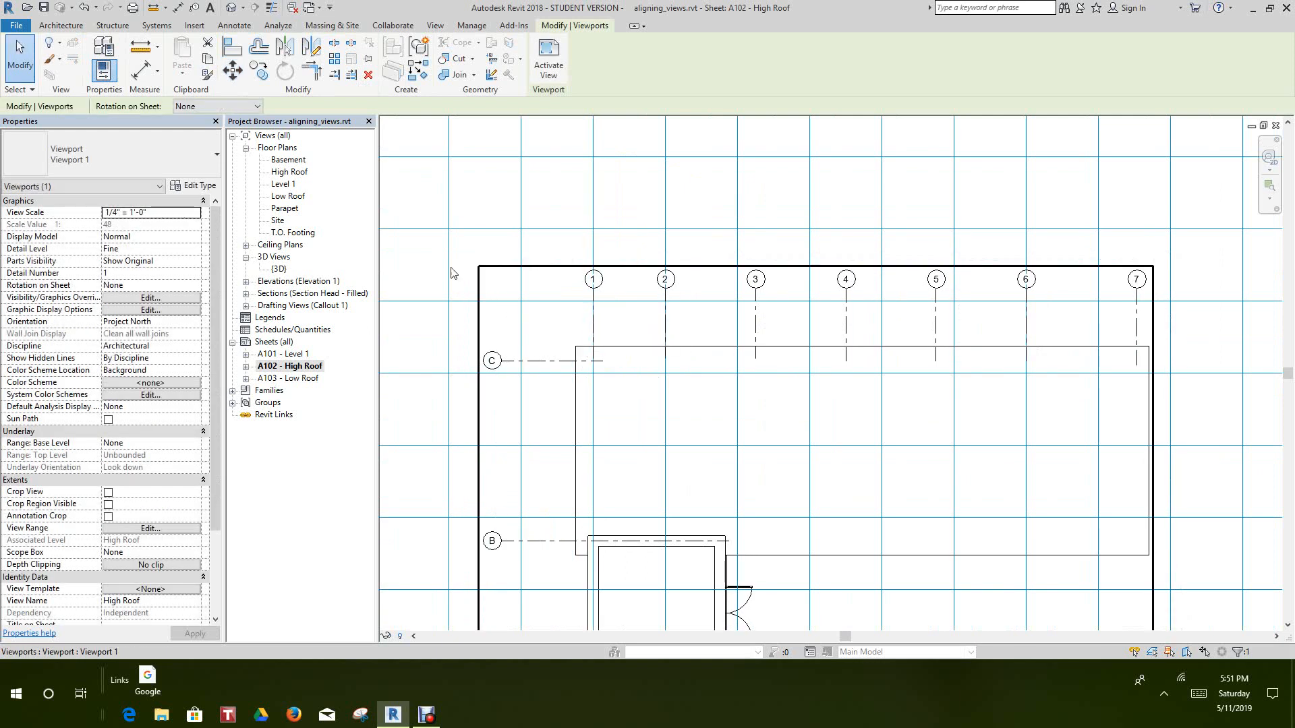
{"action": "left_click", "coordinate": [18, 52]}
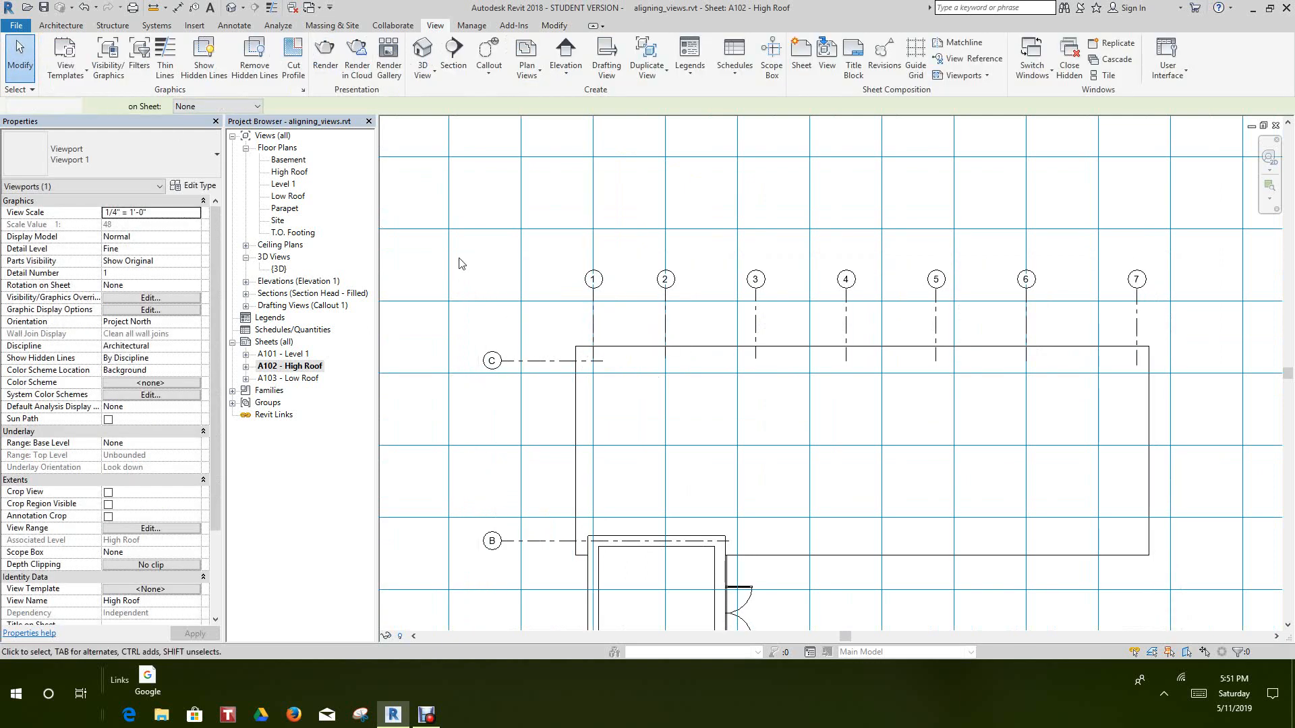
- Move the High Roof viewport vertically so that grid line C lies on the nearest horizontal guide line
{"action": "left_click", "coordinate": [493, 317]}
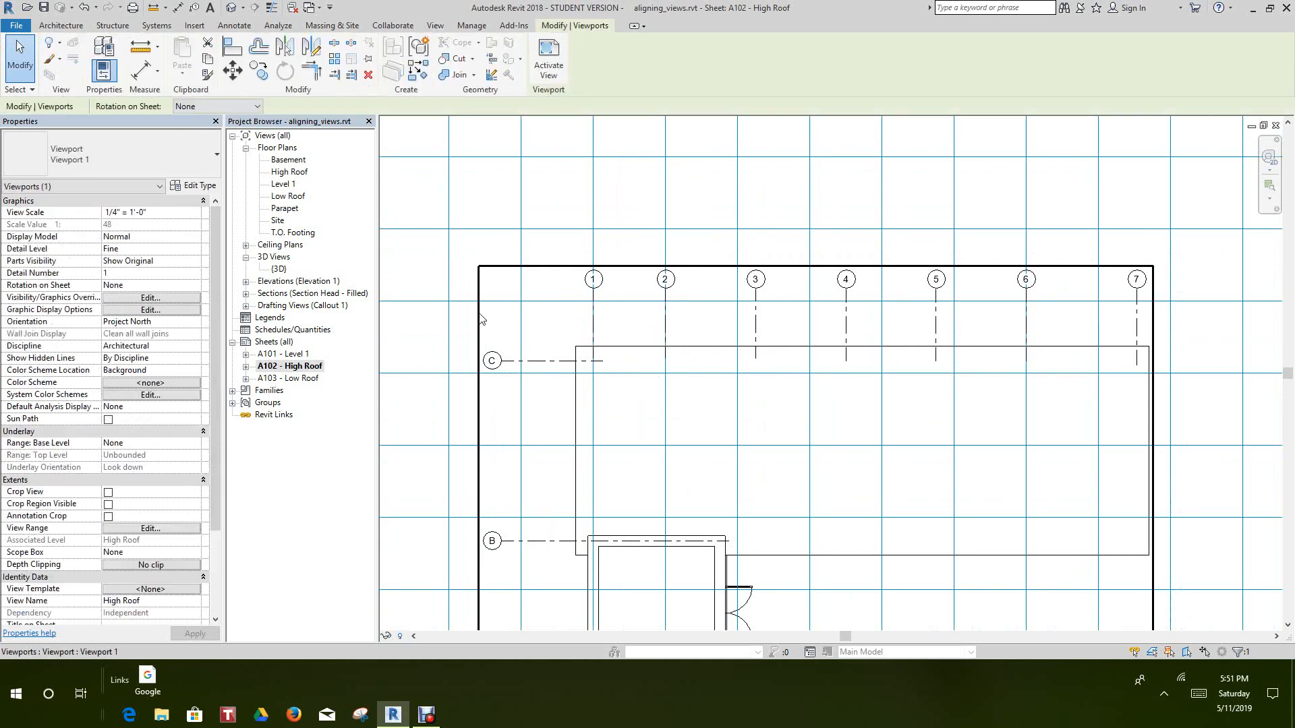
{"action": "left_click", "coordinate": [232, 71]}
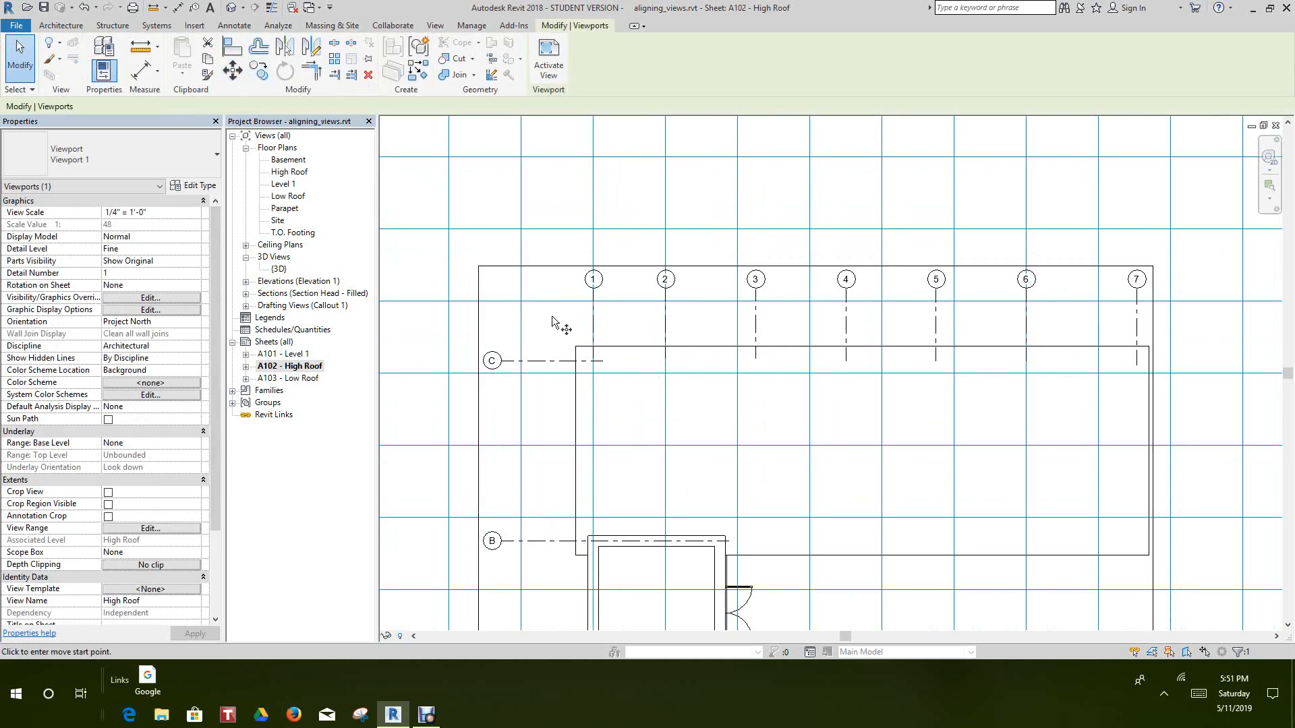
{"action": "left_click", "coordinate": [539, 365]}
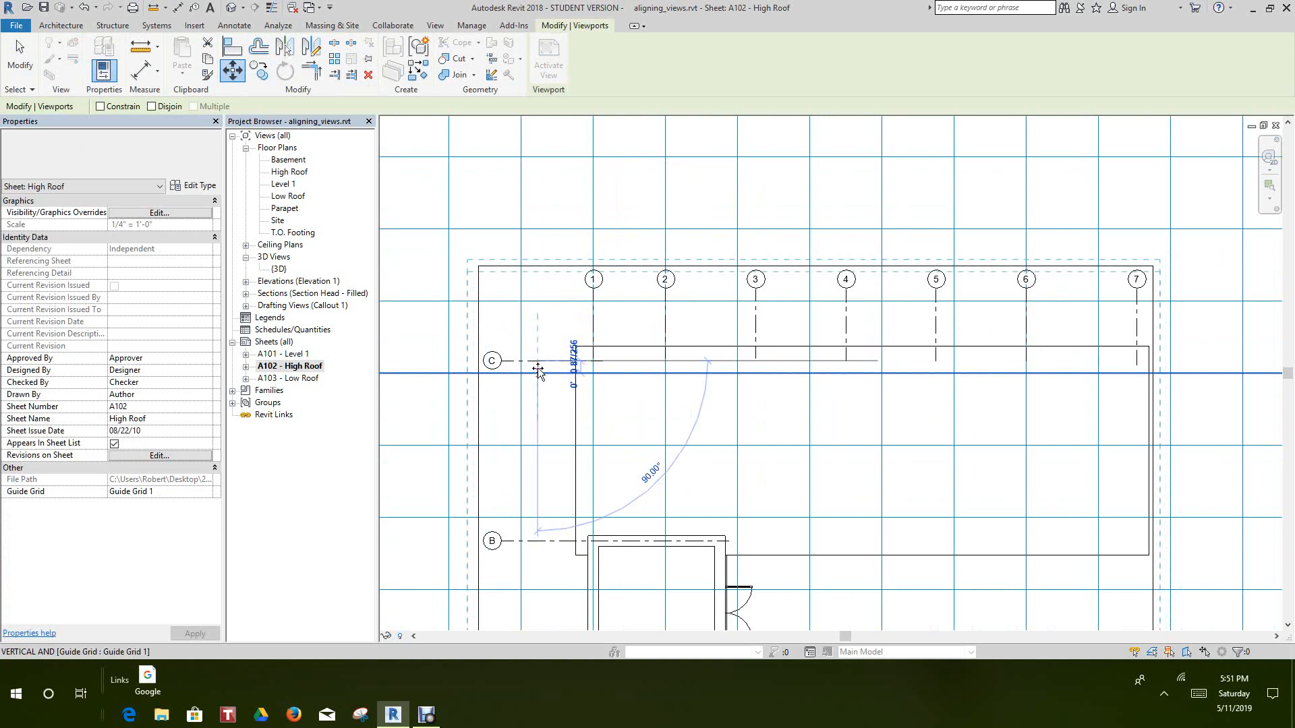
{"action": "left_click", "coordinate": [540, 383]}
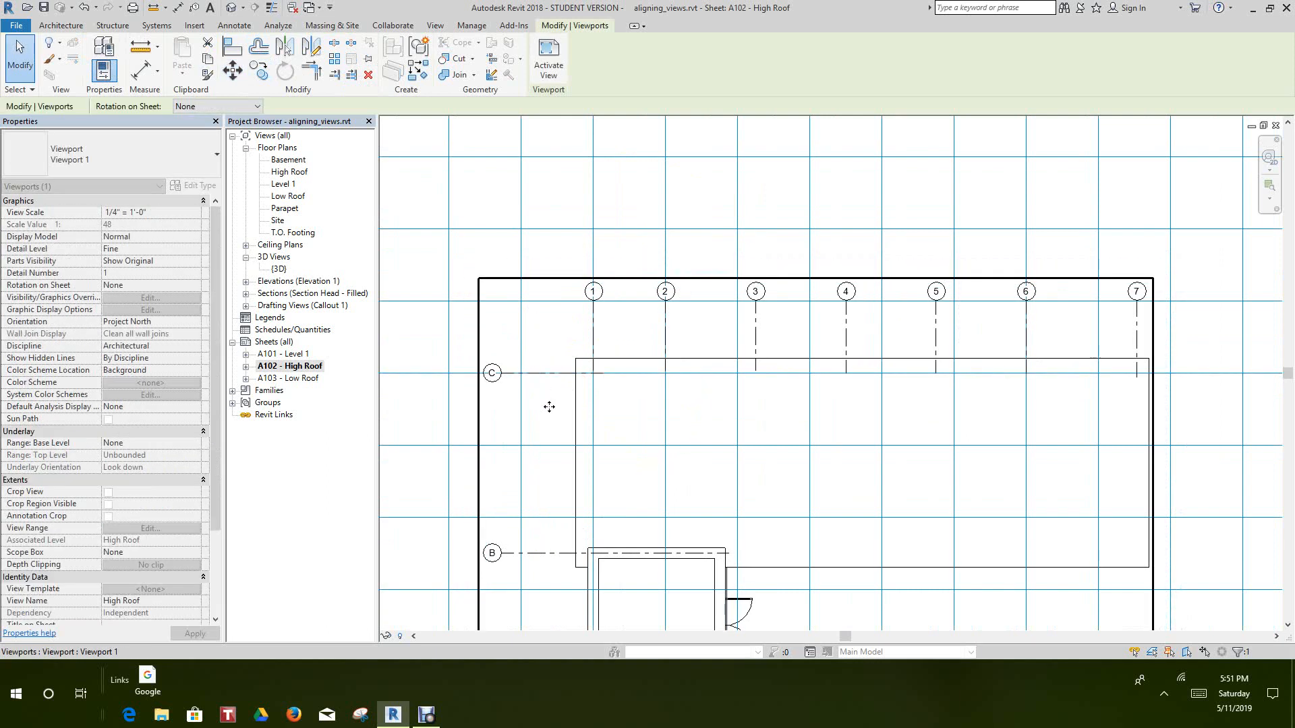
{"action": "scroll", "coordinate": [559, 423], "scroll_direction": "down", "scroll_amount": 2}
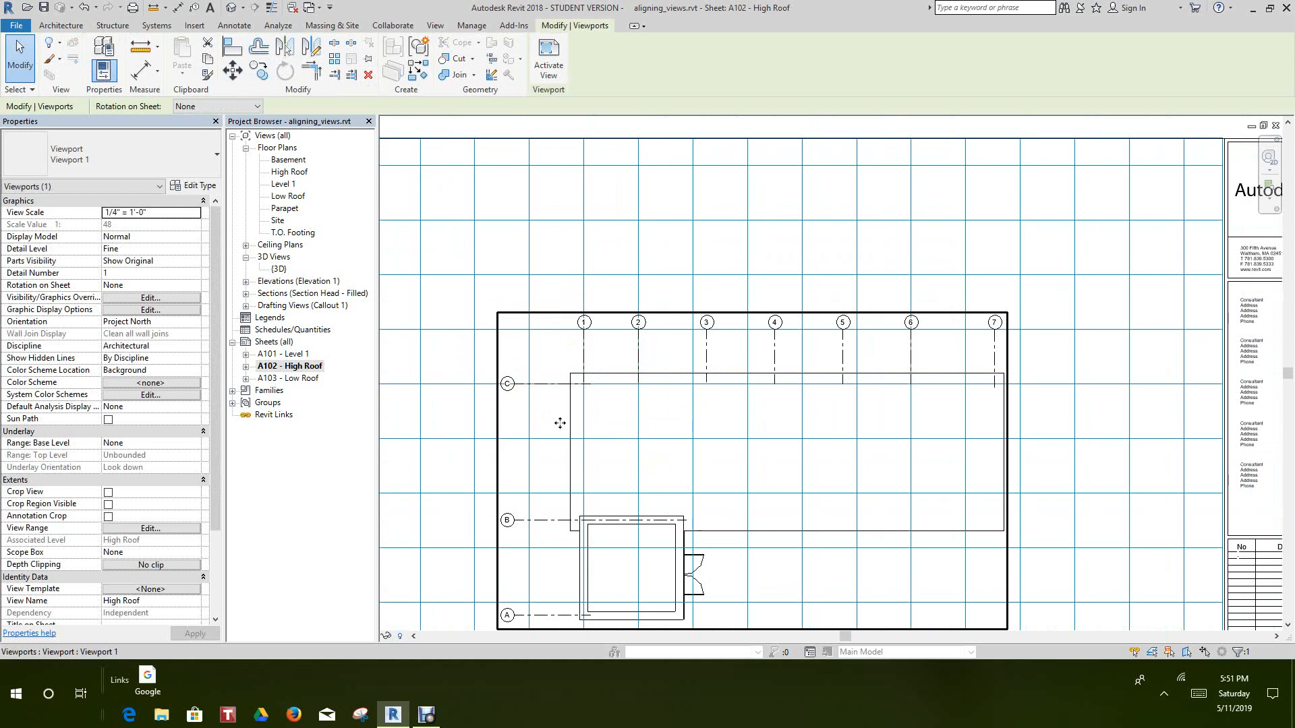
{"action": "scroll", "coordinate": [665, 398], "scroll_direction": "down", "scroll_amount": 2}
{"action": "middle_click_drag", "start_coordinate": [670, 413], "coordinate": [691, 354]}
{"action": "scroll", "coordinate": [691, 354], "scroll_direction": "down", "scroll_amount": 1}
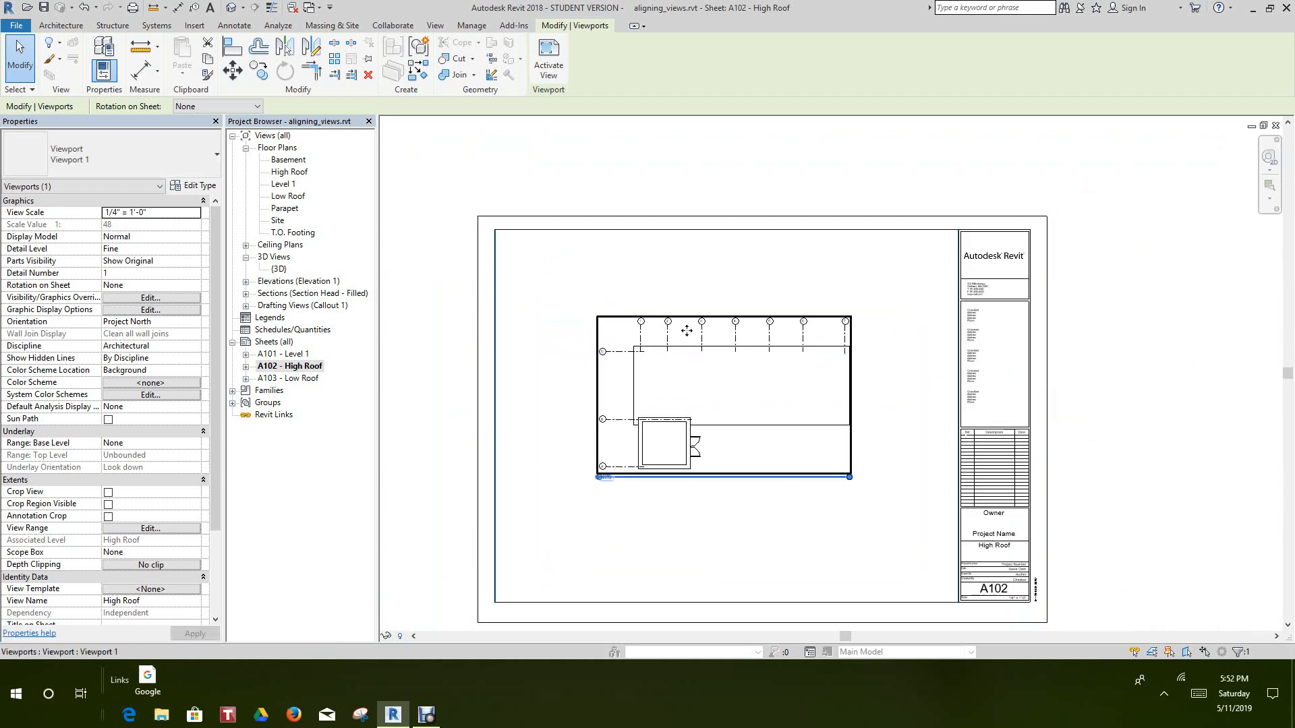
{"action": "scroll", "coordinate": [686, 330], "scroll_direction": "down", "scroll_amount": 1}
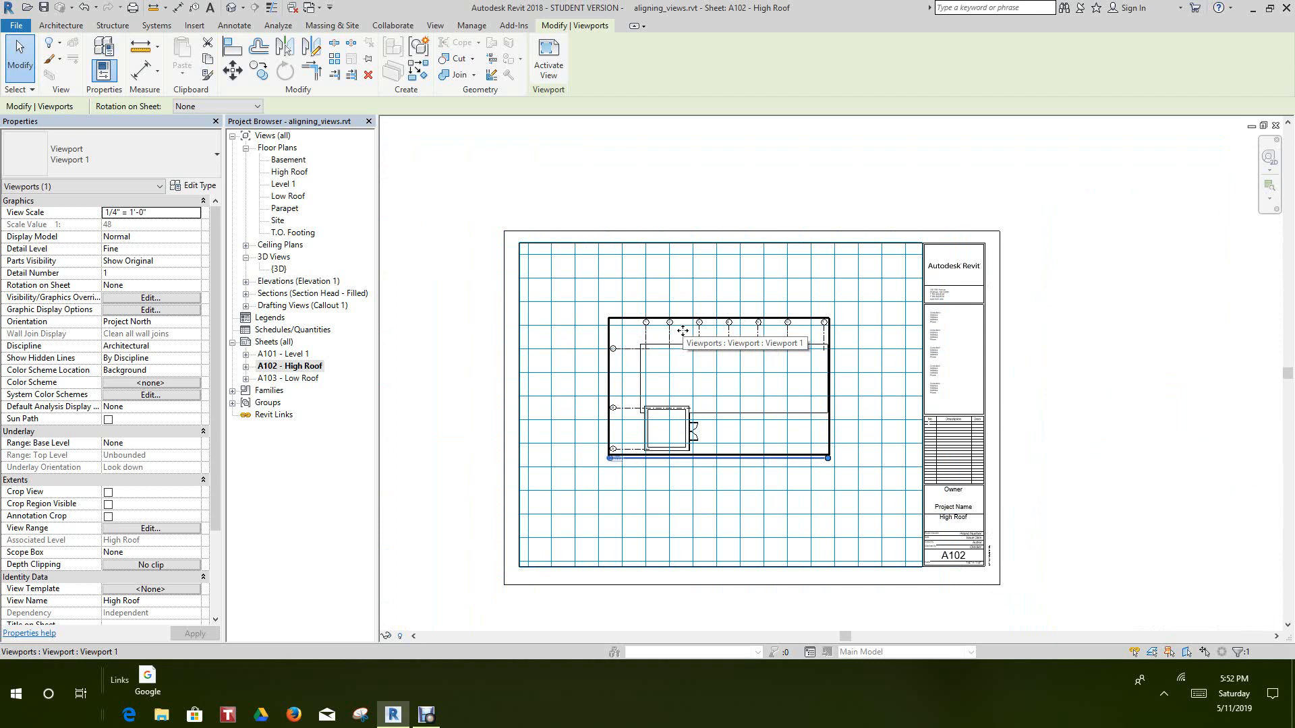
{"action": "left_click", "coordinate": [636, 168]}
{"action": "scroll", "coordinate": [637, 172], "scroll_direction": "down", "scroll_amount": 1}
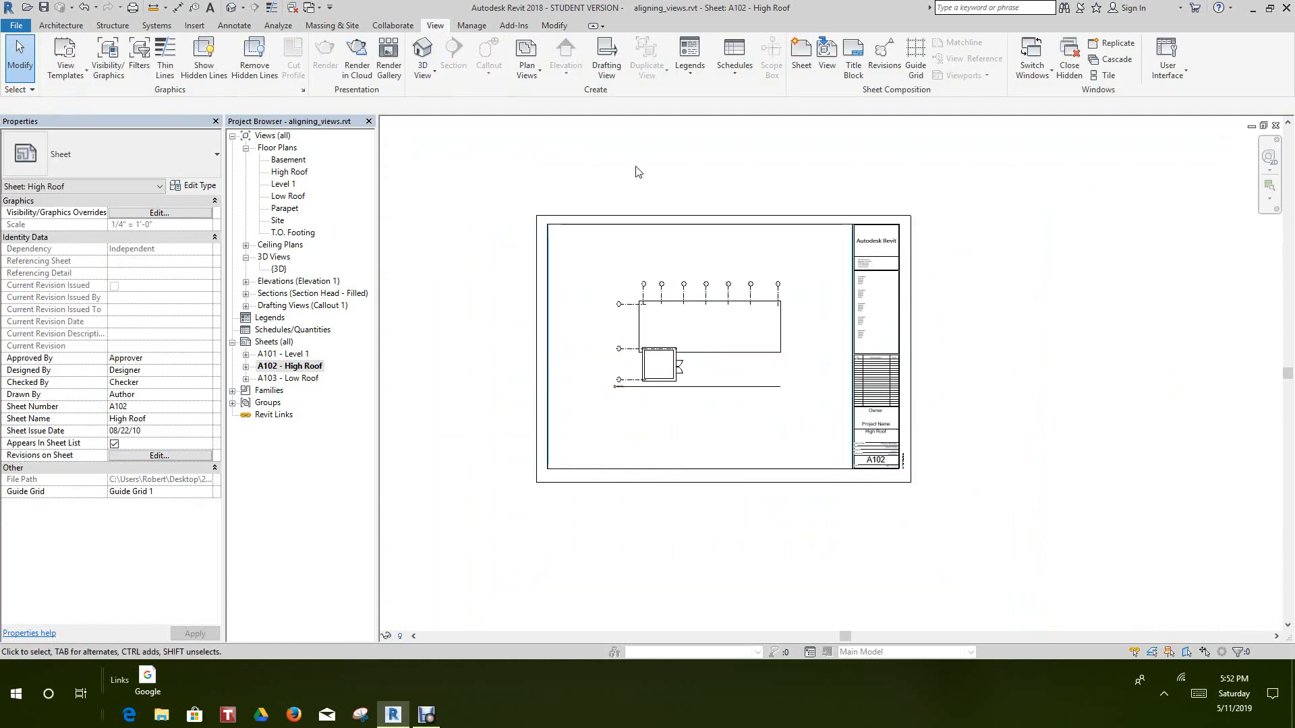
- Tile the A102 and A101 sheet windows side by side and fit each whole sheet in its window
{"action": "key", "text": "w"}
{"action": "key", "text": "t"}
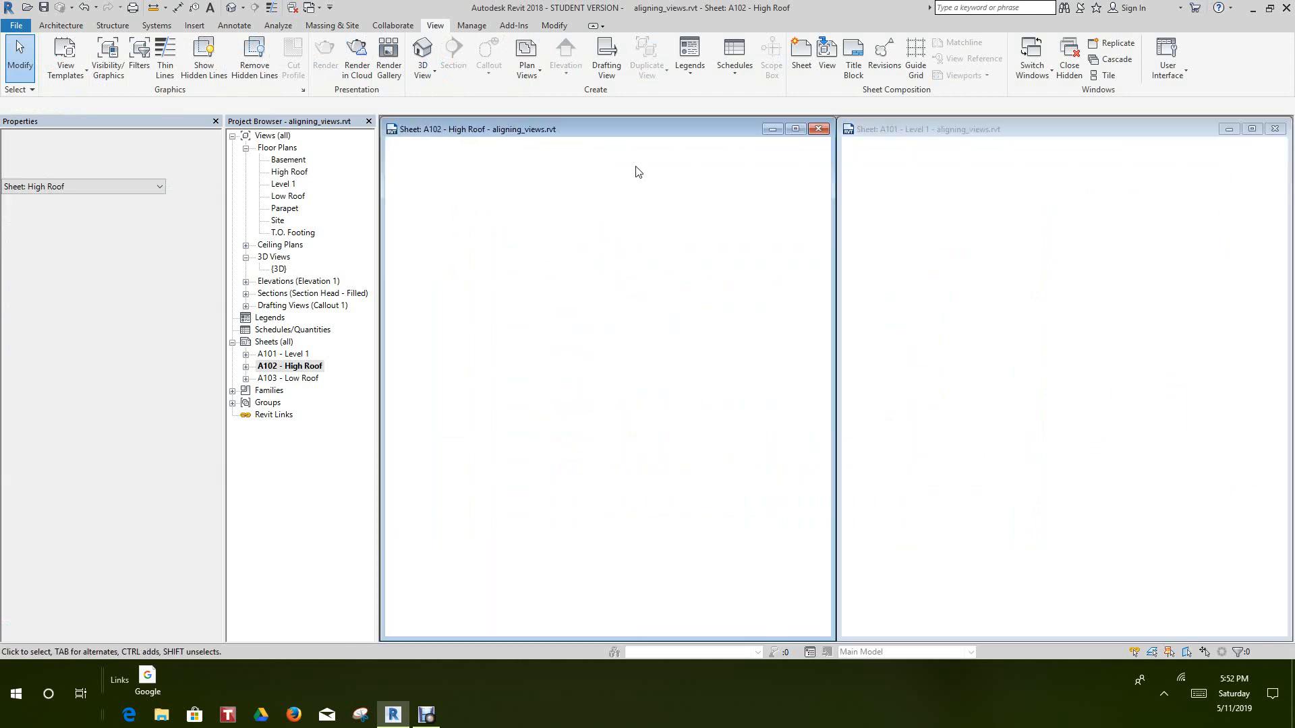
{"action": "key", "text": "z"}
{"action": "key", "text": "a"}
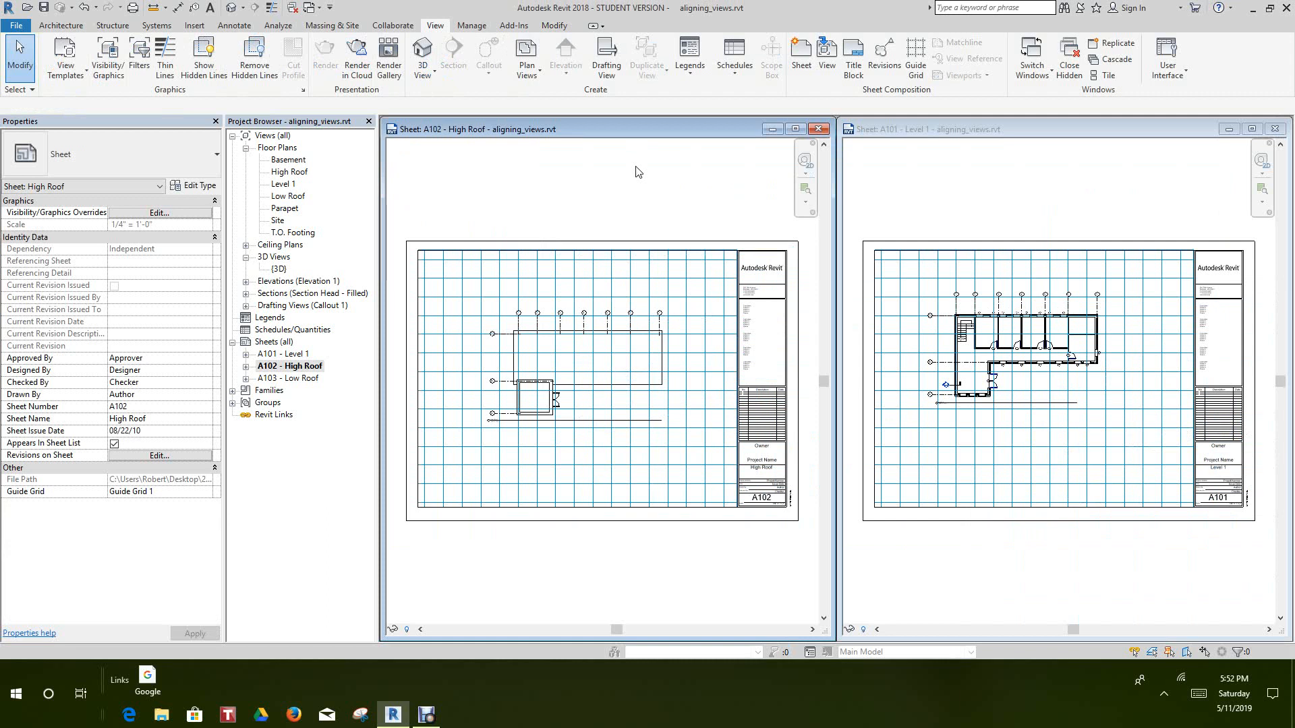
{"action": "key", "text": "z"}
{"action": "key", "text": "r"}
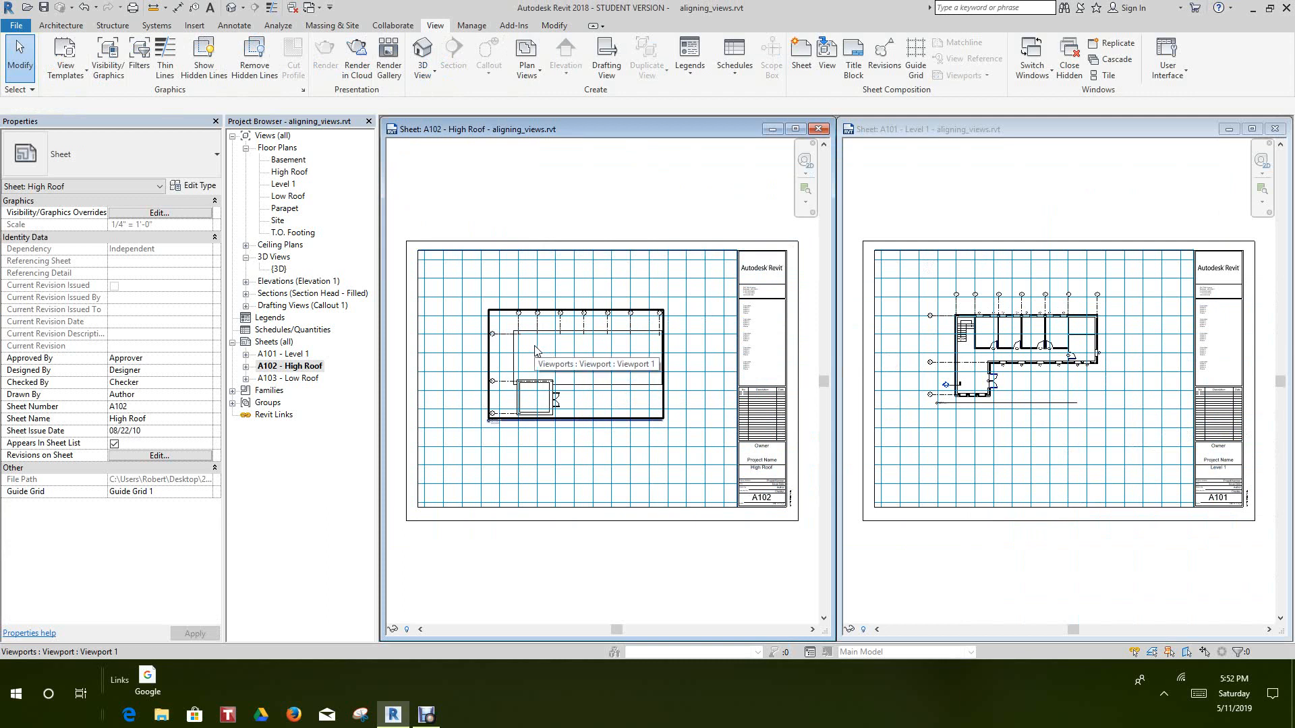
- Move the High Roof viewport up so that grid line C lies on the next higher guide line, matching sheet A101
{"action": "scroll", "coordinate": [536, 350], "scroll_direction": "up", "scroll_amount": 2}
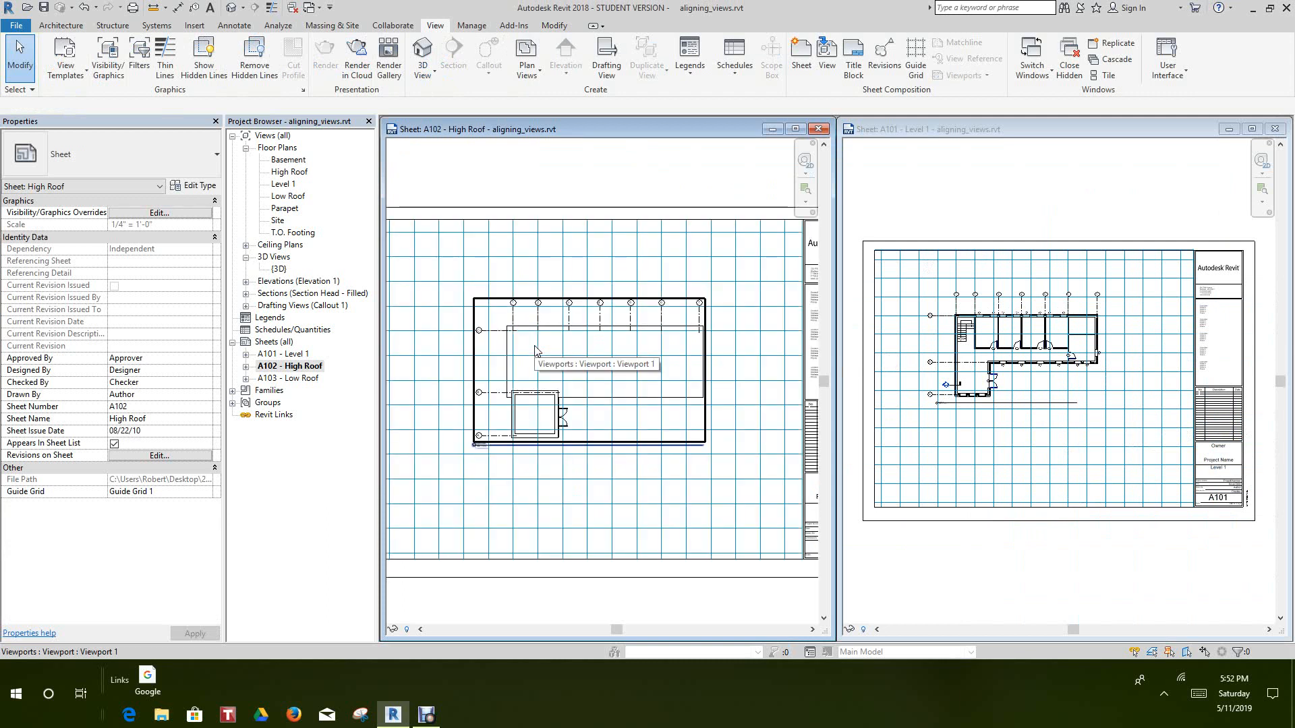
{"action": "scroll", "coordinate": [534, 346], "scroll_direction": "down", "scroll_amount": 2}
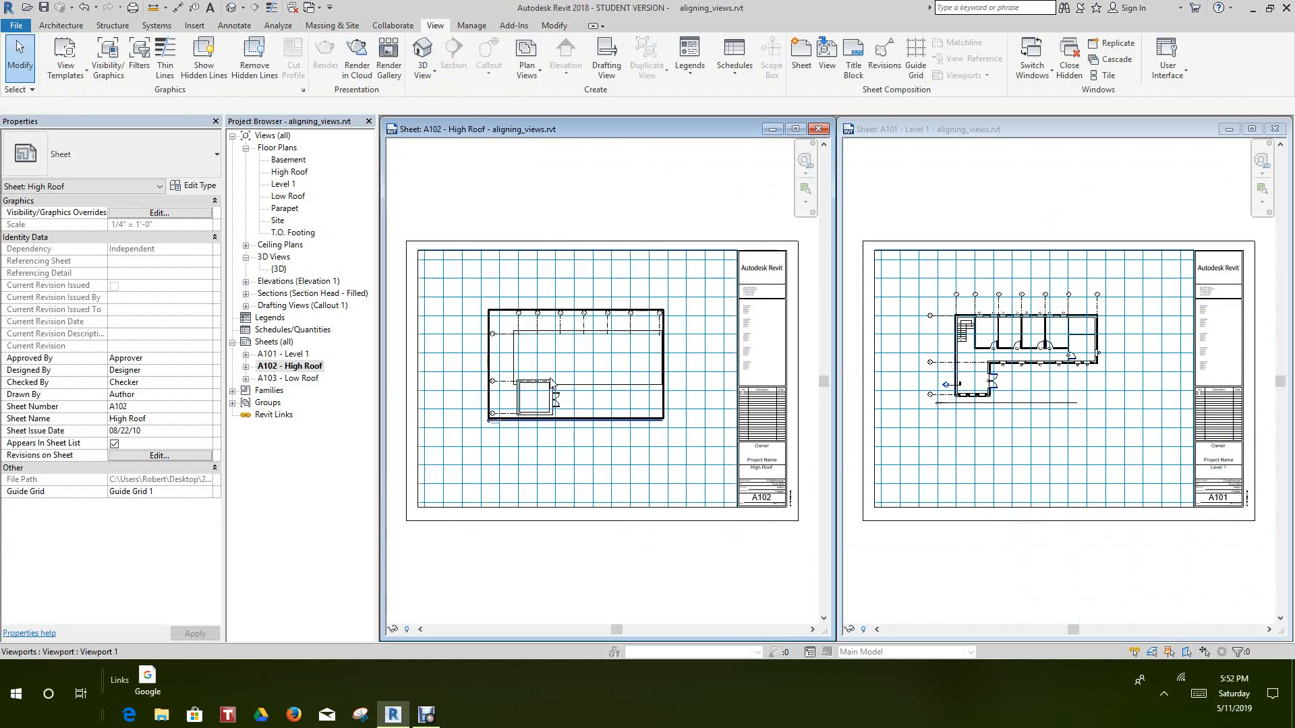
{"action": "scroll", "coordinate": [540, 367], "scroll_direction": "up", "scroll_amount": 1}
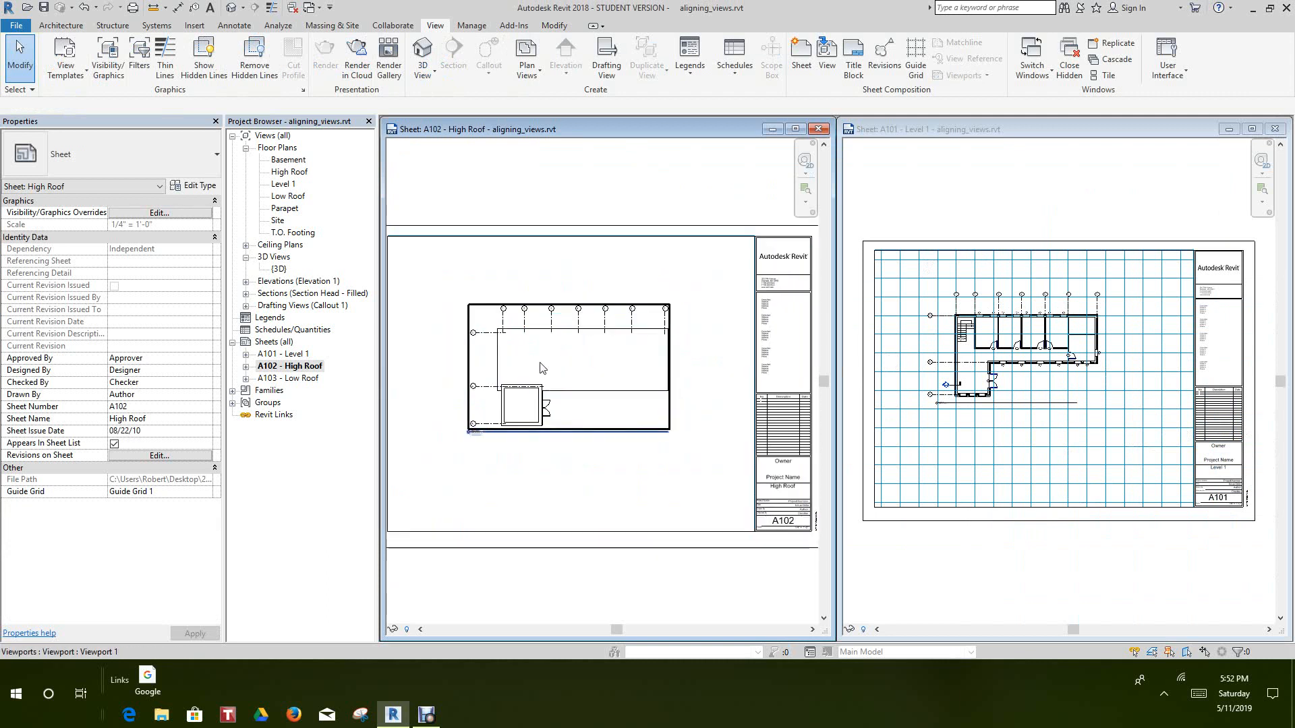
{"action": "left_click", "coordinate": [542, 367]}
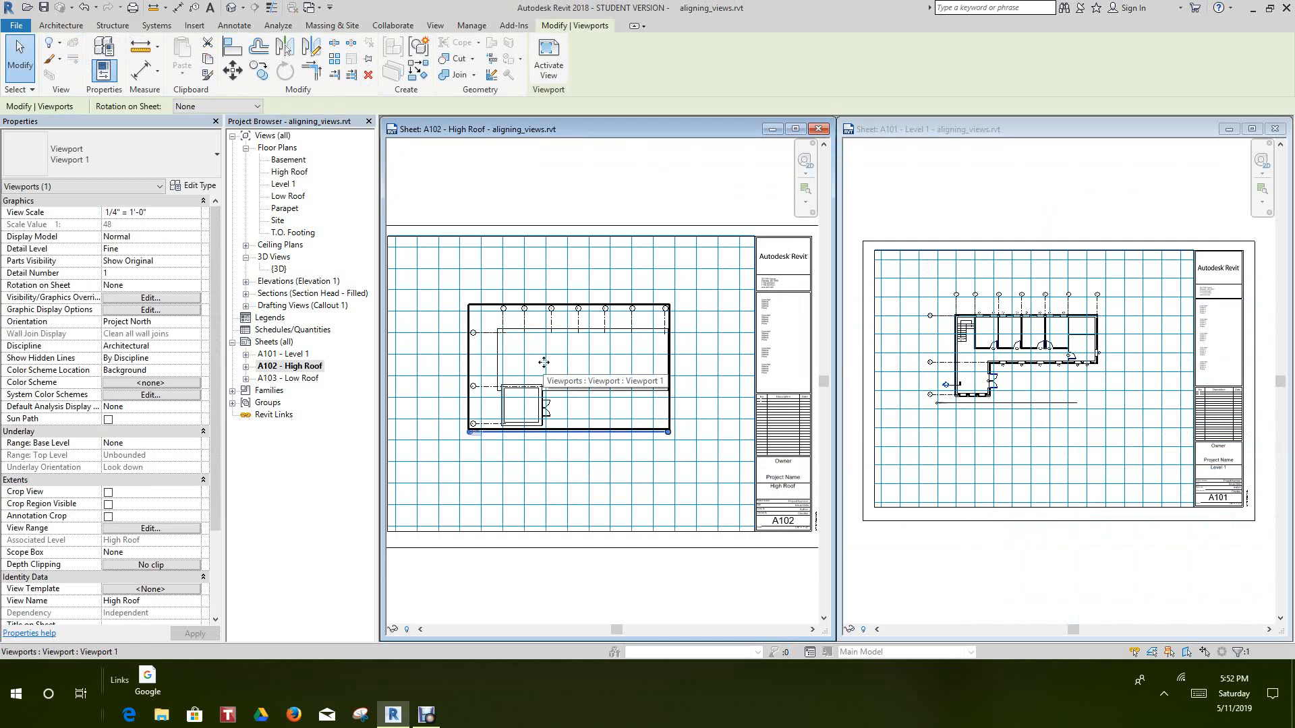
{"action": "left_click", "coordinate": [234, 71]}
{"action": "scroll", "coordinate": [477, 323], "scroll_direction": "up", "scroll_amount": 5}
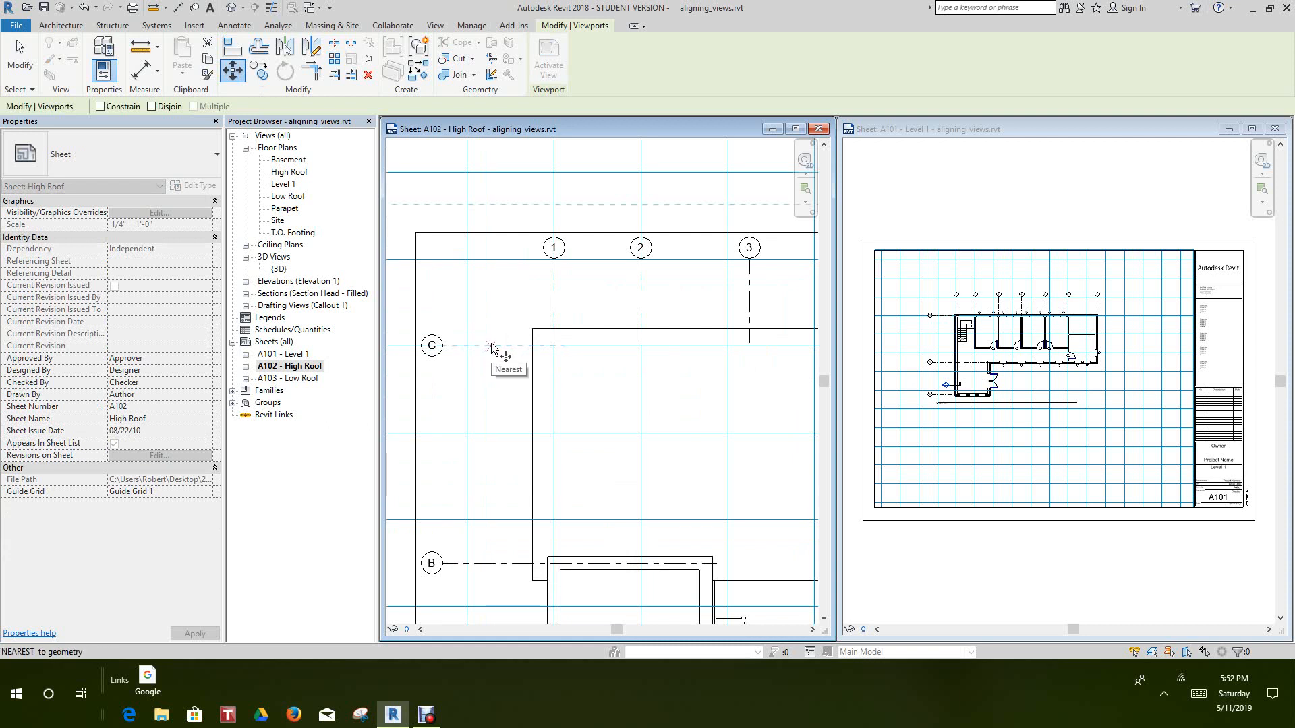
{"action": "left_click", "coordinate": [491, 347]}
{"action": "left_click", "coordinate": [482, 262]}
{"action": "scroll", "coordinate": [504, 298], "scroll_direction": "down", "scroll_amount": 5}
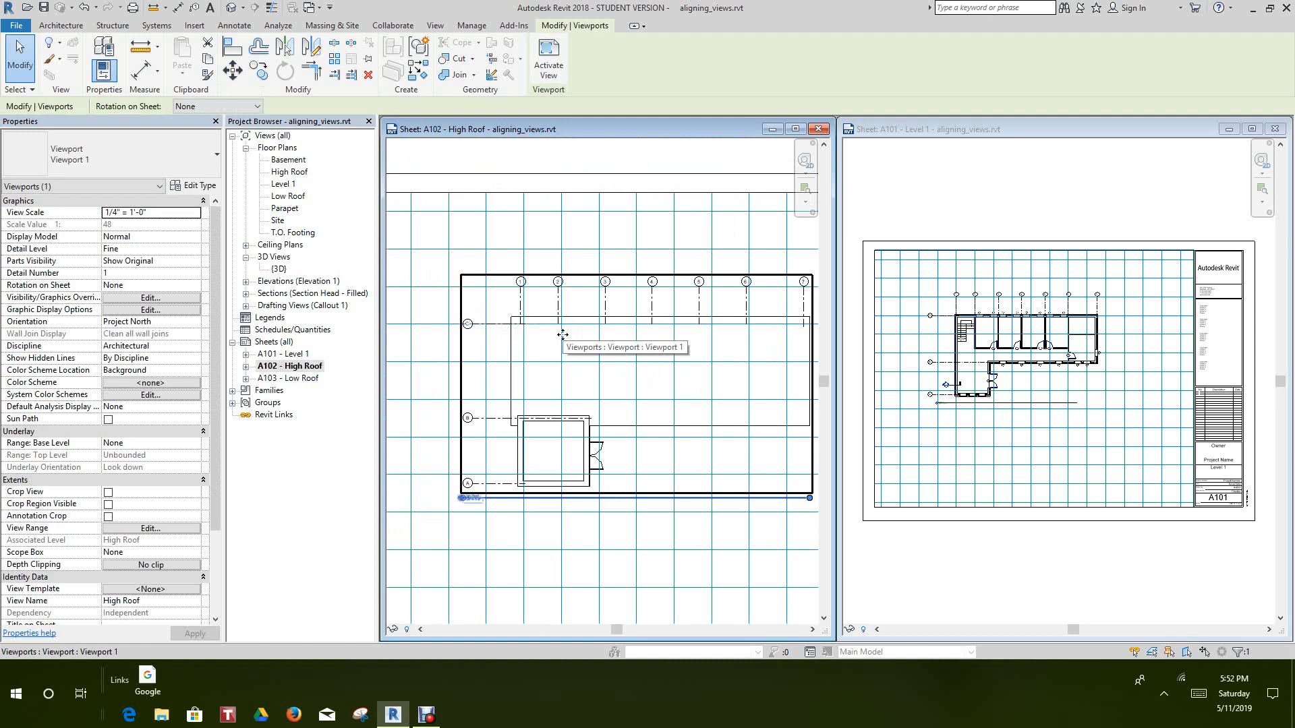
- Shift the High Roof viewport slightly right to put column grid line 1 back on its vertical guide line
{"action": "scroll", "coordinate": [532, 297], "scroll_direction": "up", "scroll_amount": 3}
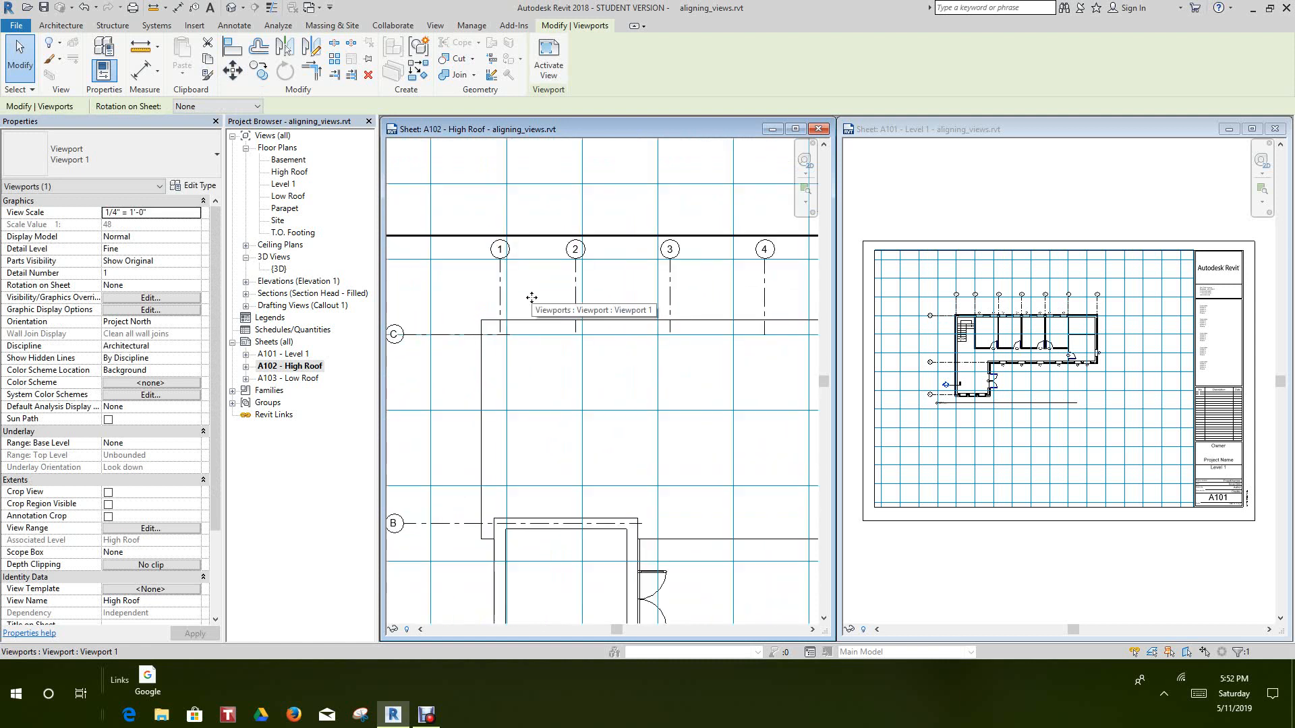
{"action": "left_click", "coordinate": [535, 219]}
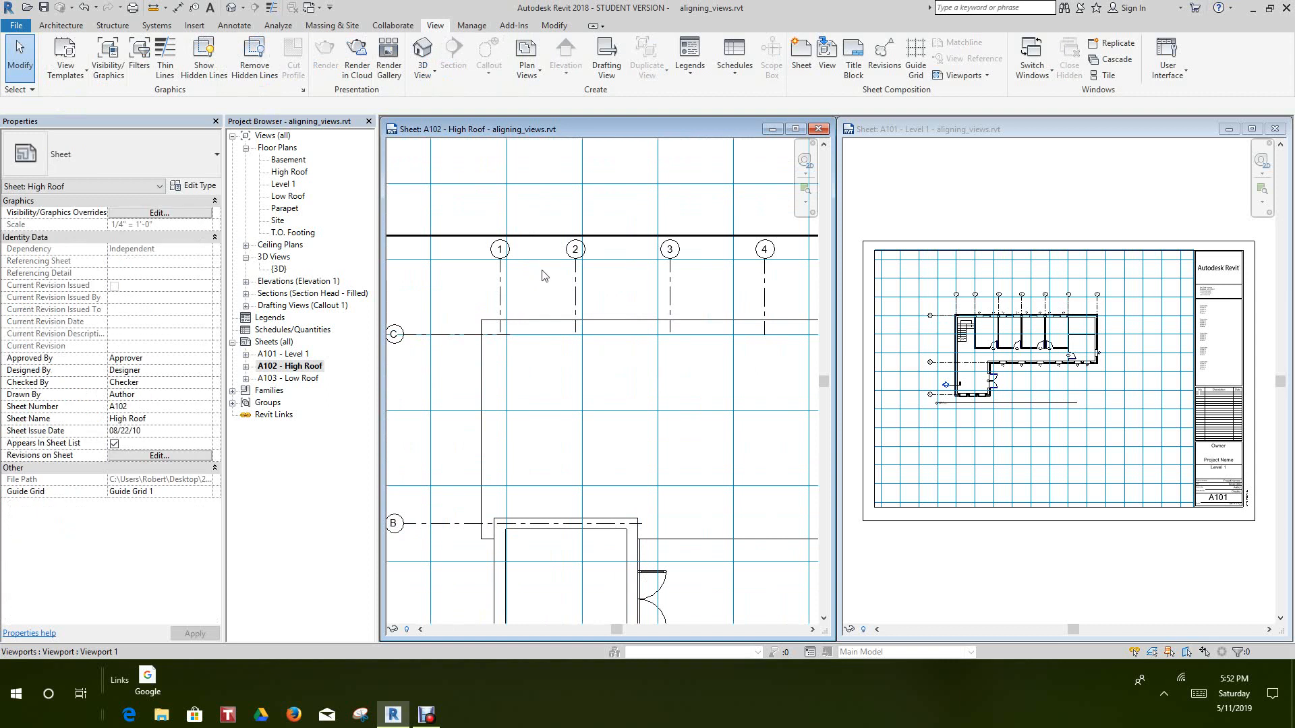
{"action": "scroll", "coordinate": [537, 281], "scroll_direction": "down", "scroll_amount": 2}
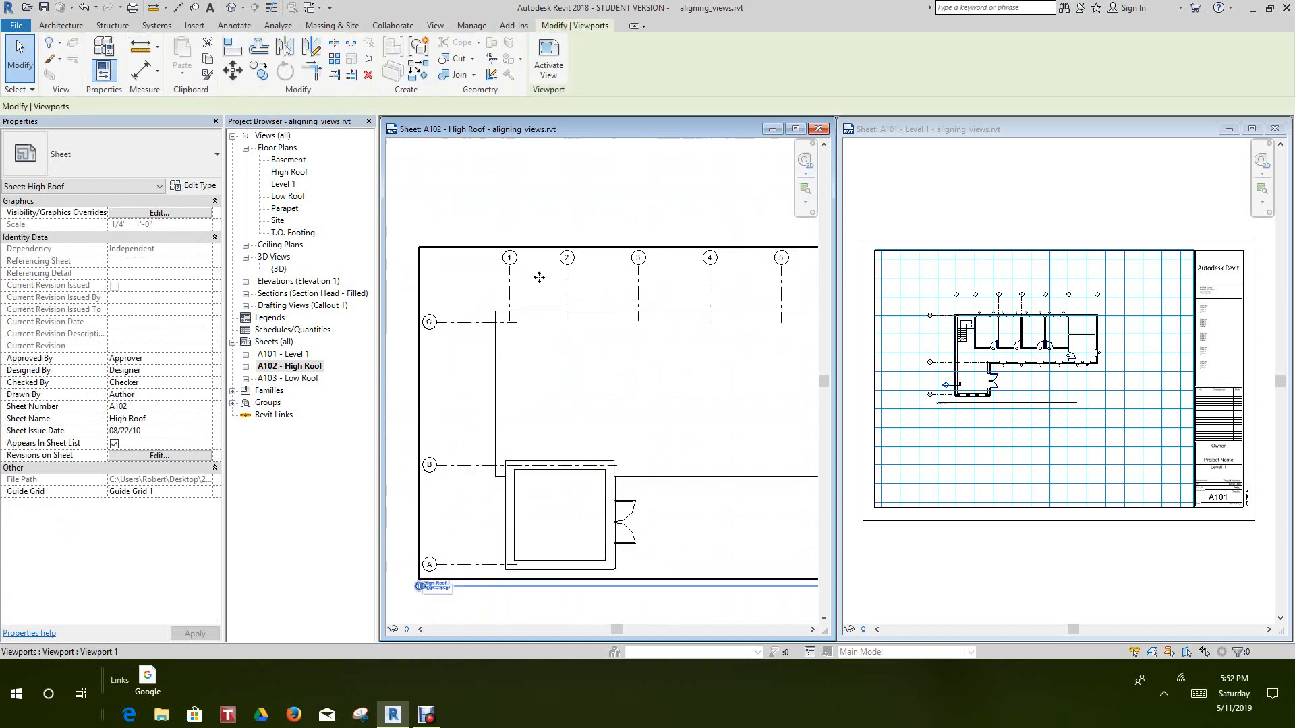
{"action": "left_click", "coordinate": [541, 243]}
{"action": "left_click", "coordinate": [232, 70]}
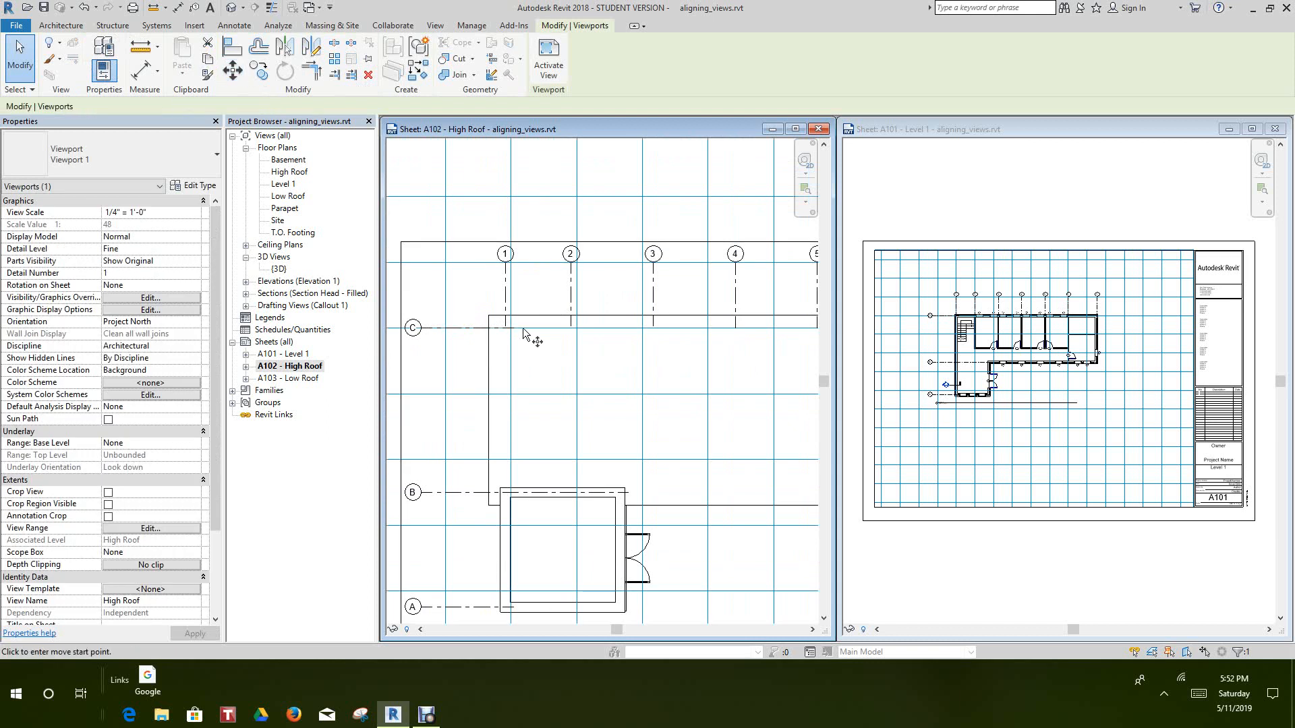
{"action": "scroll", "coordinate": [519, 296], "scroll_direction": "up", "scroll_amount": 2}
{"action": "left_click", "coordinate": [492, 288]}
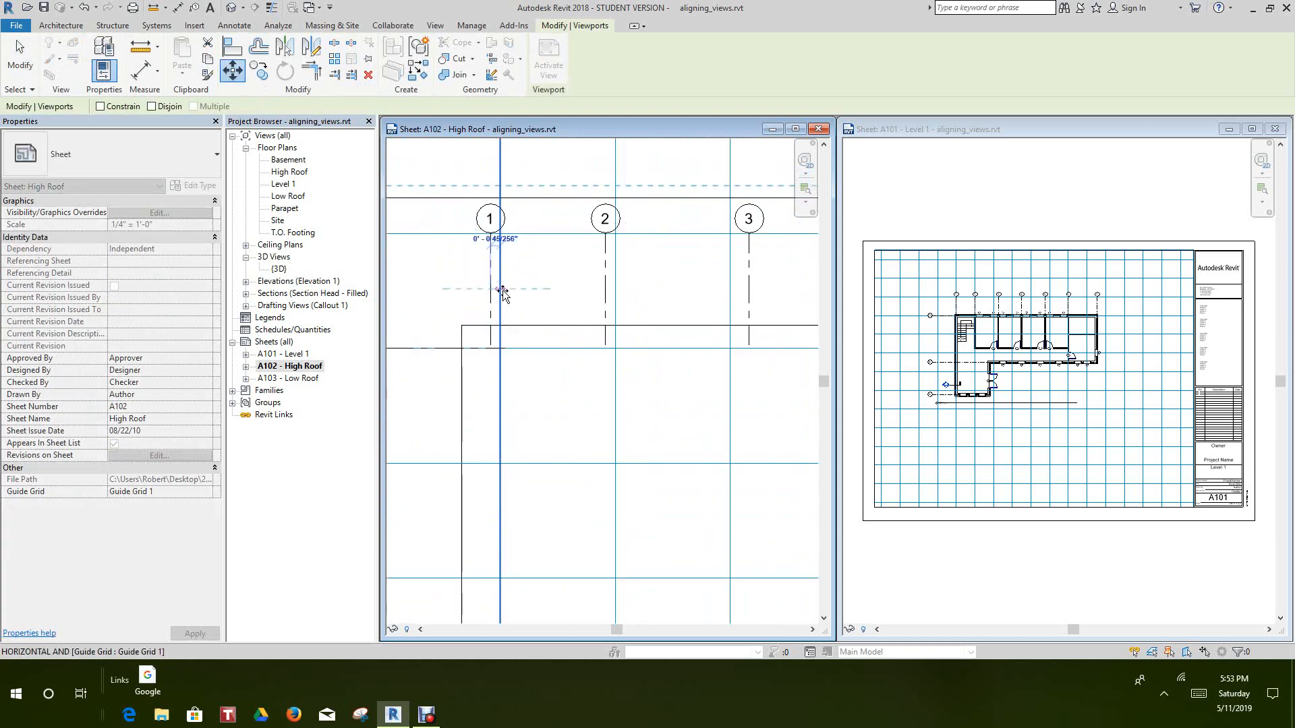
{"action": "left_click", "coordinate": [502, 290]}
{"action": "scroll", "coordinate": [553, 294], "scroll_direction": "down", "scroll_amount": 1}
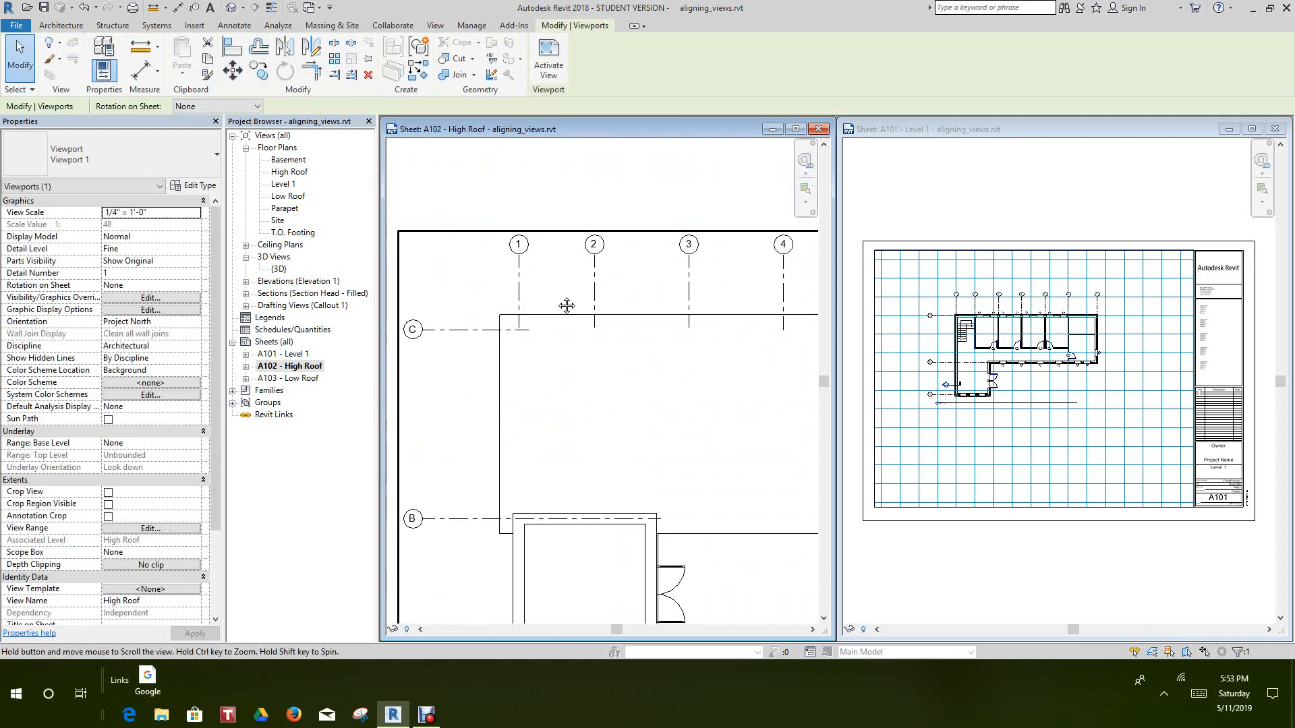
{"action": "scroll", "coordinate": [559, 270], "scroll_direction": "down", "scroll_amount": 3}
{"action": "scroll", "coordinate": [560, 229], "scroll_direction": "down", "scroll_amount": 2}
{"action": "middle_click_drag", "start_coordinate": [560, 209], "coordinate": [595, 234]}
{"action": "left_click", "coordinate": [552, 171]}
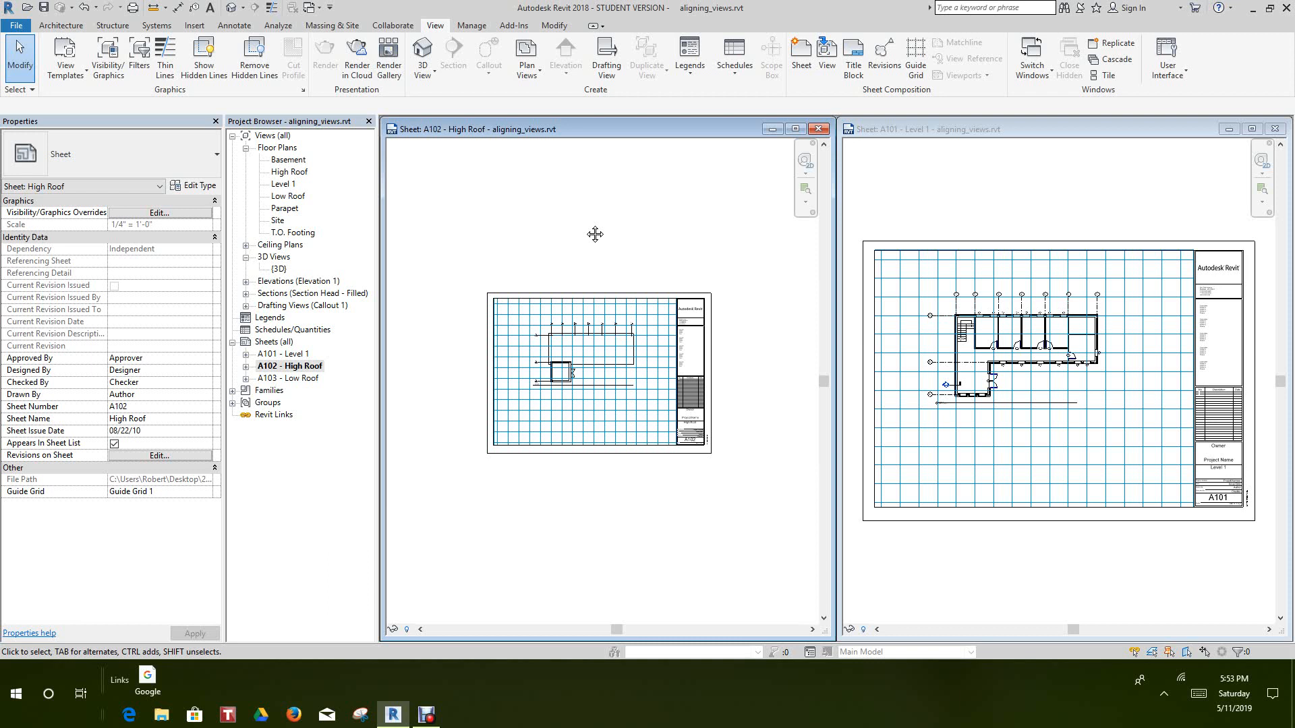
{"action": "scroll", "coordinate": [726, 330], "scroll_direction": "up", "scroll_amount": 3}
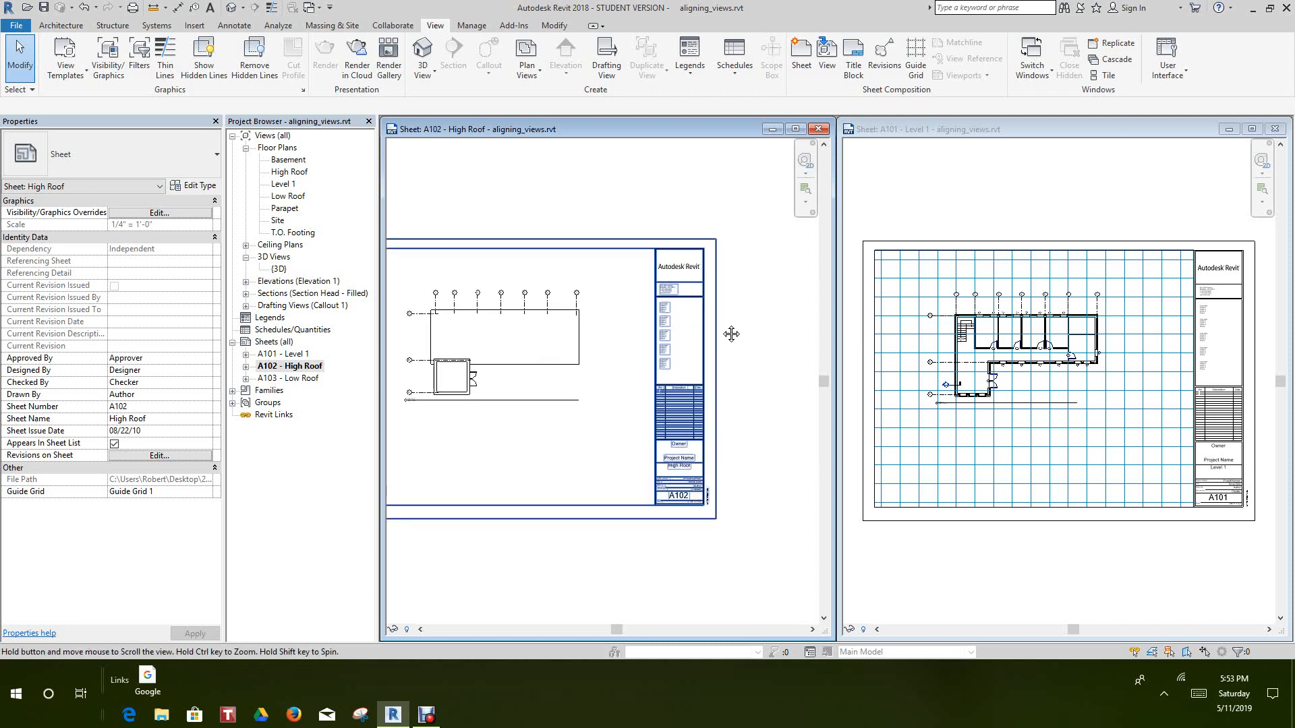
{"action": "scroll", "coordinate": [727, 331], "scroll_direction": "down", "scroll_amount": 3}
{"action": "middle_click_drag", "start_coordinate": [735, 327], "coordinate": [742, 342]}
{"action": "scroll", "coordinate": [742, 341], "scroll_direction": "down", "scroll_amount": 2}
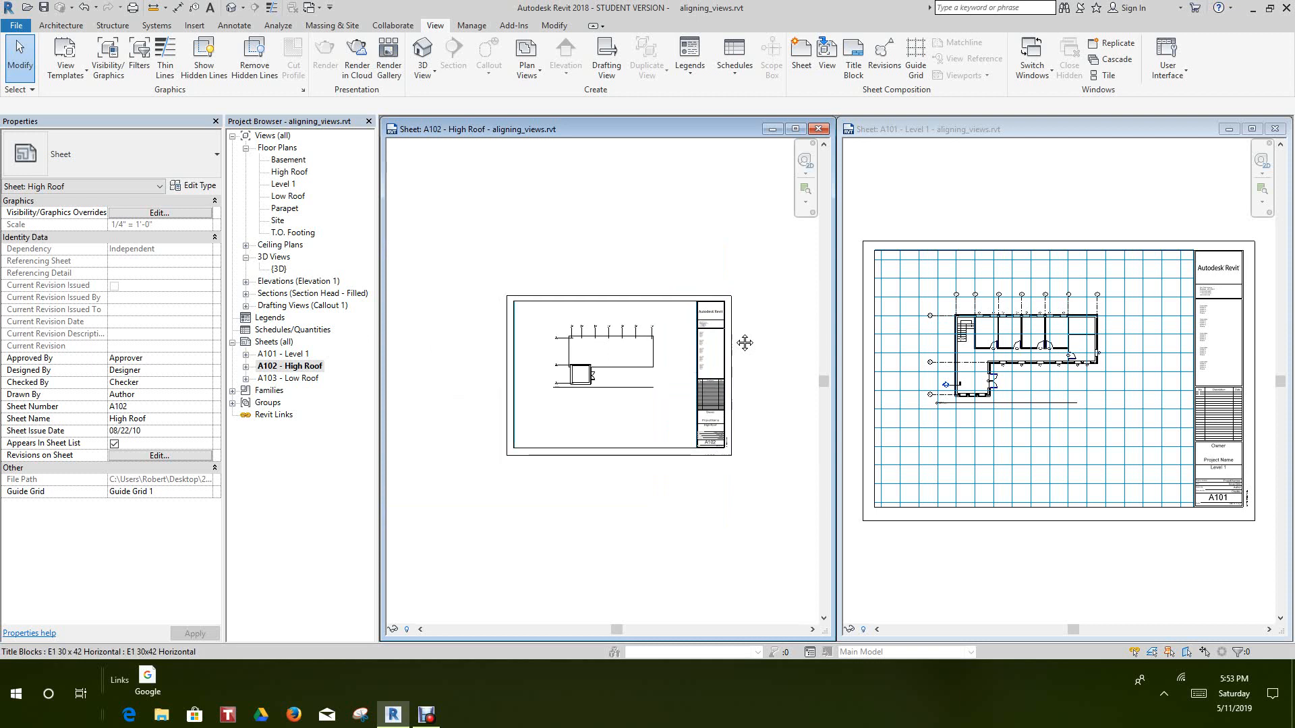
{"action": "scroll", "coordinate": [736, 306], "scroll_direction": "up", "scroll_amount": 2}
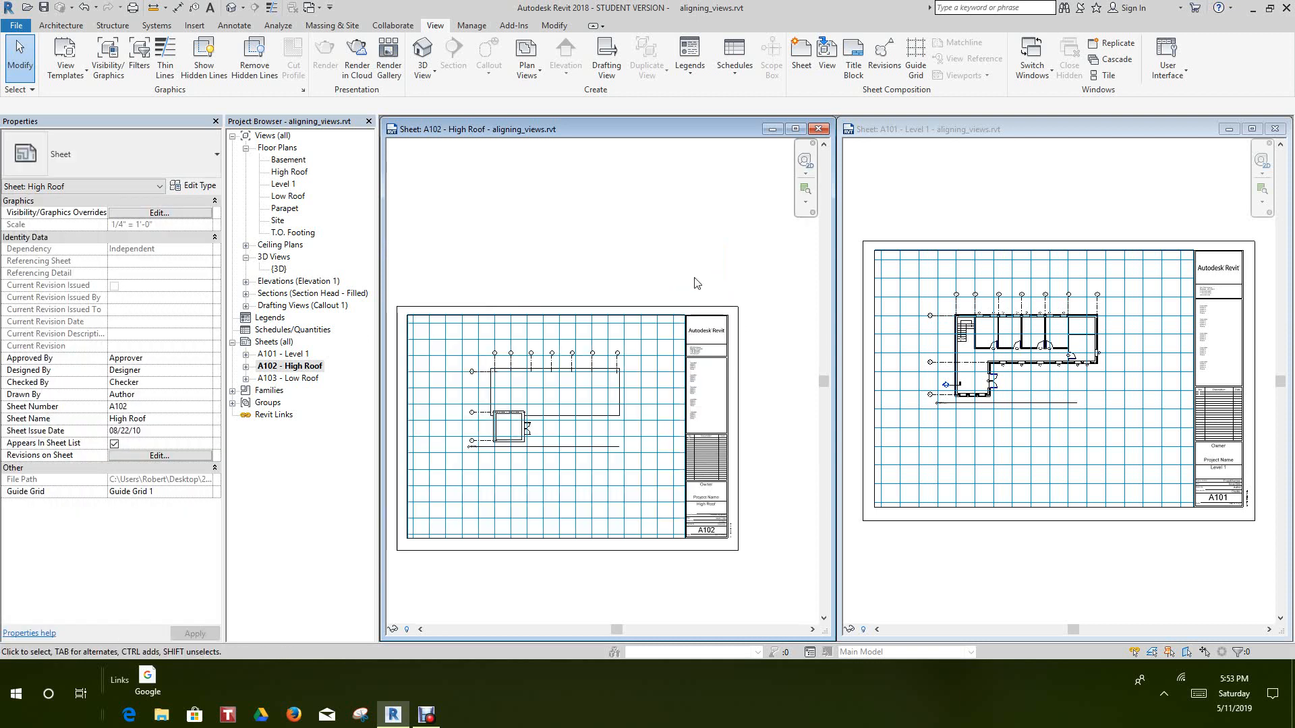
- Hide the Guide Grid annotation category on sheet A102 - High Roof through its visibility and graphics overrides
{"action": "key", "text": "v"}
{"action": "key", "text": "g"}
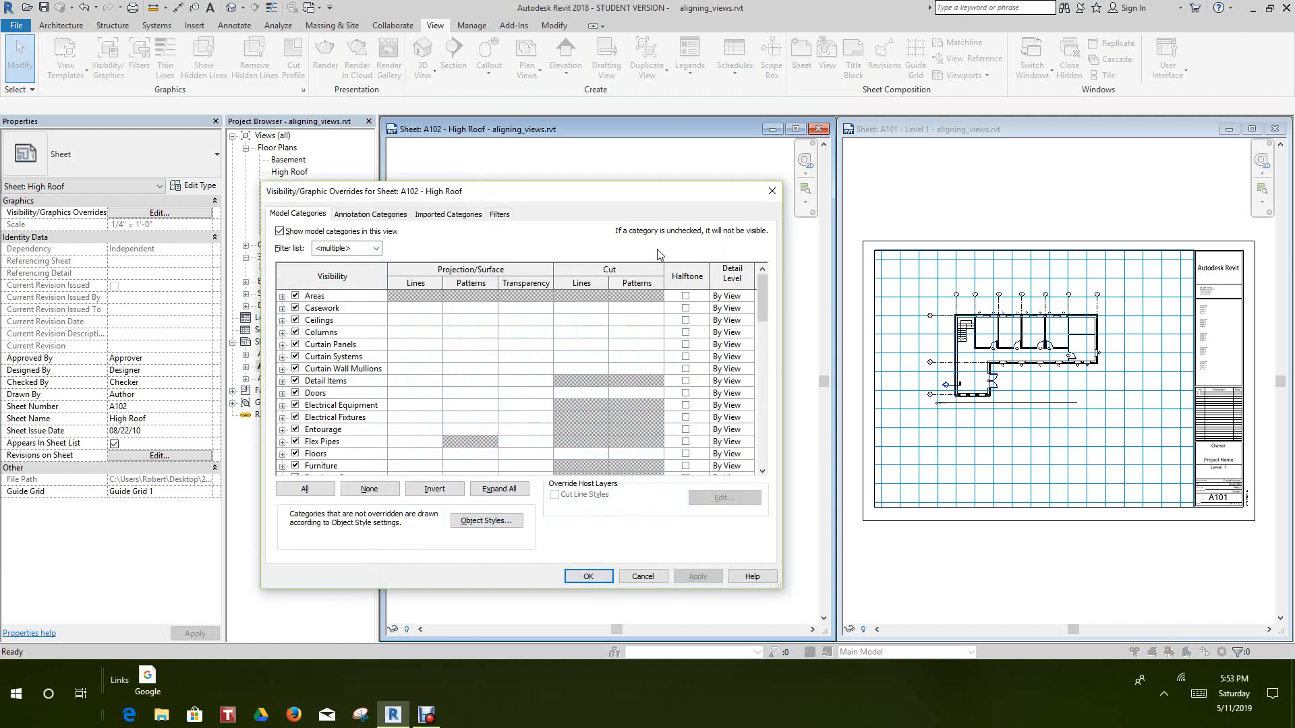
{"action": "left_click", "coordinate": [387, 215]}
{"action": "scroll", "coordinate": [366, 384], "scroll_direction": "down", "scroll_amount": 3}
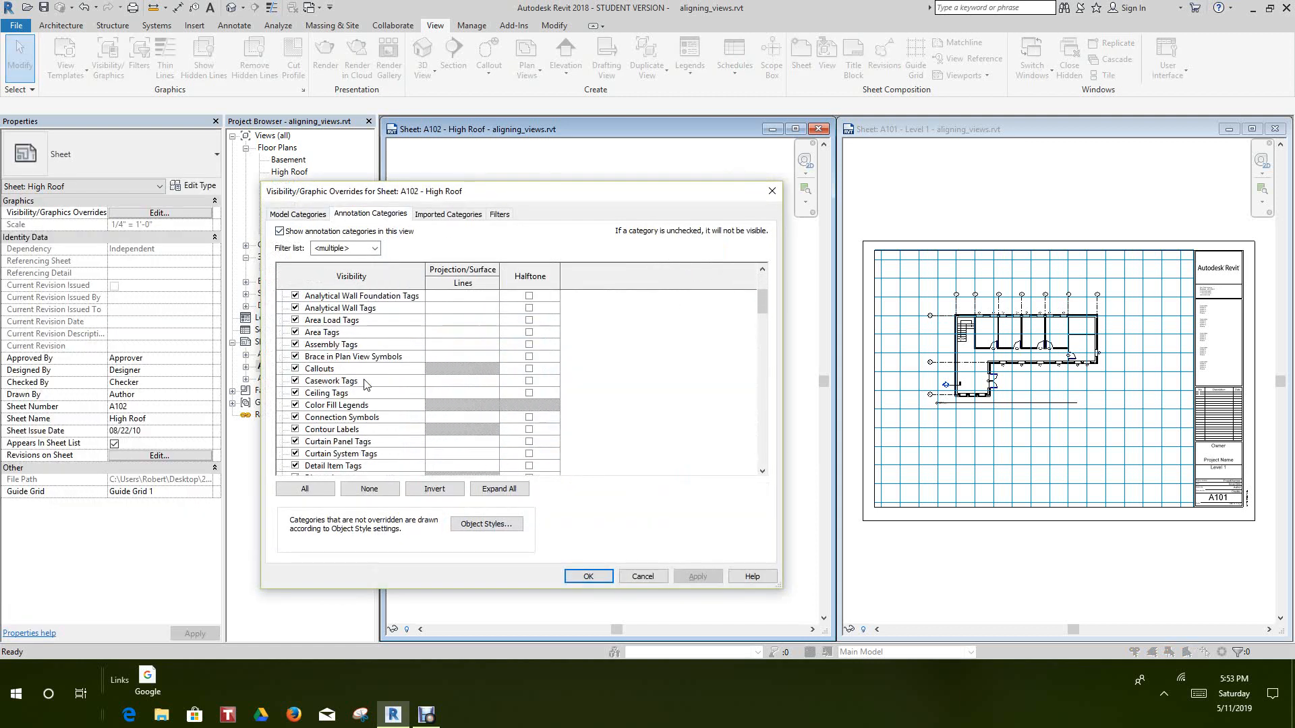
{"action": "scroll", "coordinate": [366, 384], "scroll_direction": "down", "scroll_amount": 3}
{"action": "scroll", "coordinate": [366, 384], "scroll_direction": "up", "scroll_amount": 3}
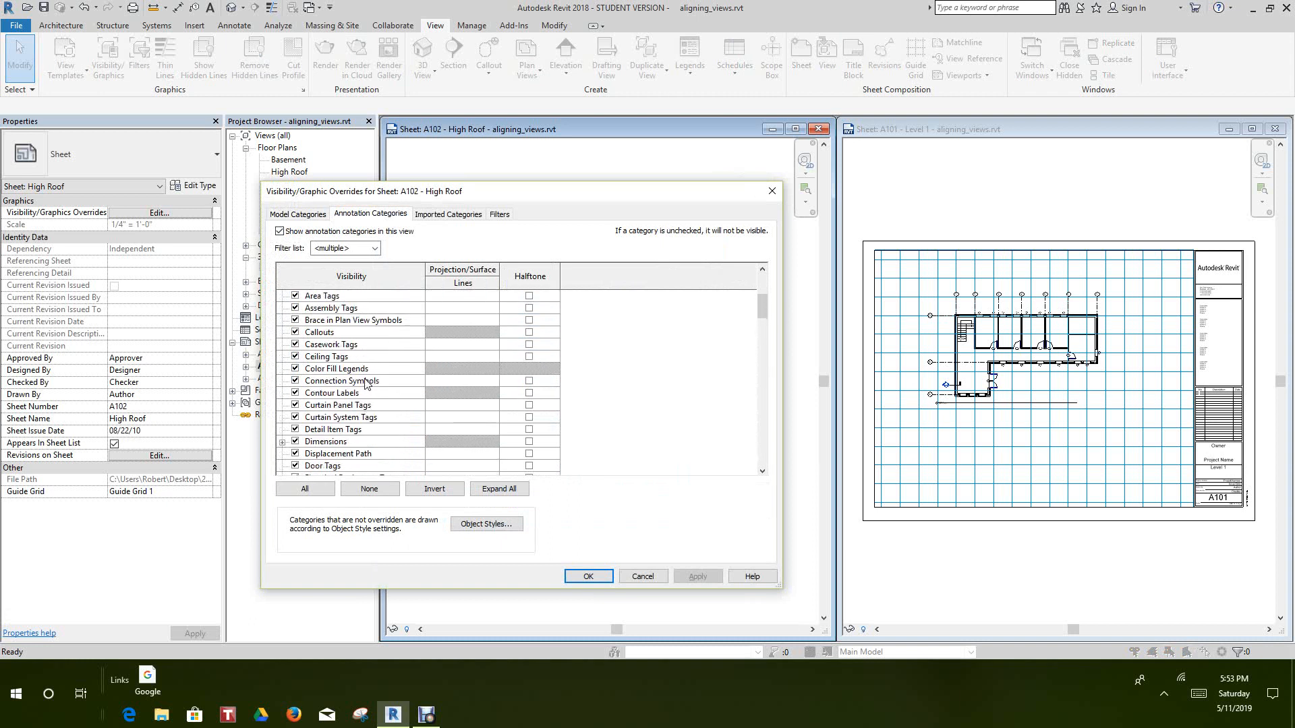
{"action": "scroll", "coordinate": [366, 384], "scroll_direction": "up", "scroll_amount": 3}
{"action": "scroll", "coordinate": [367, 385], "scroll_direction": "down", "scroll_amount": 2}
{"action": "scroll", "coordinate": [366, 382], "scroll_direction": "down", "scroll_amount": 9}
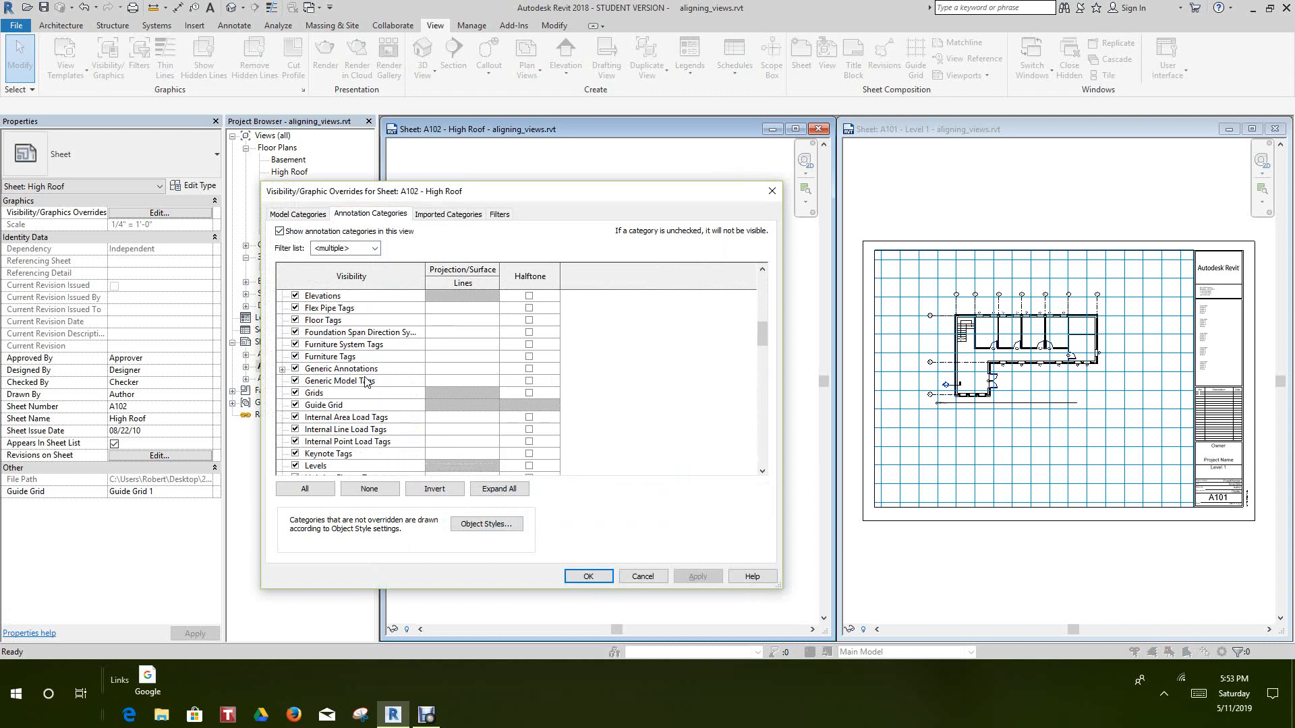
{"action": "scroll", "coordinate": [366, 382], "scroll_direction": "down", "scroll_amount": 1}
{"action": "left_click", "coordinate": [295, 382]}
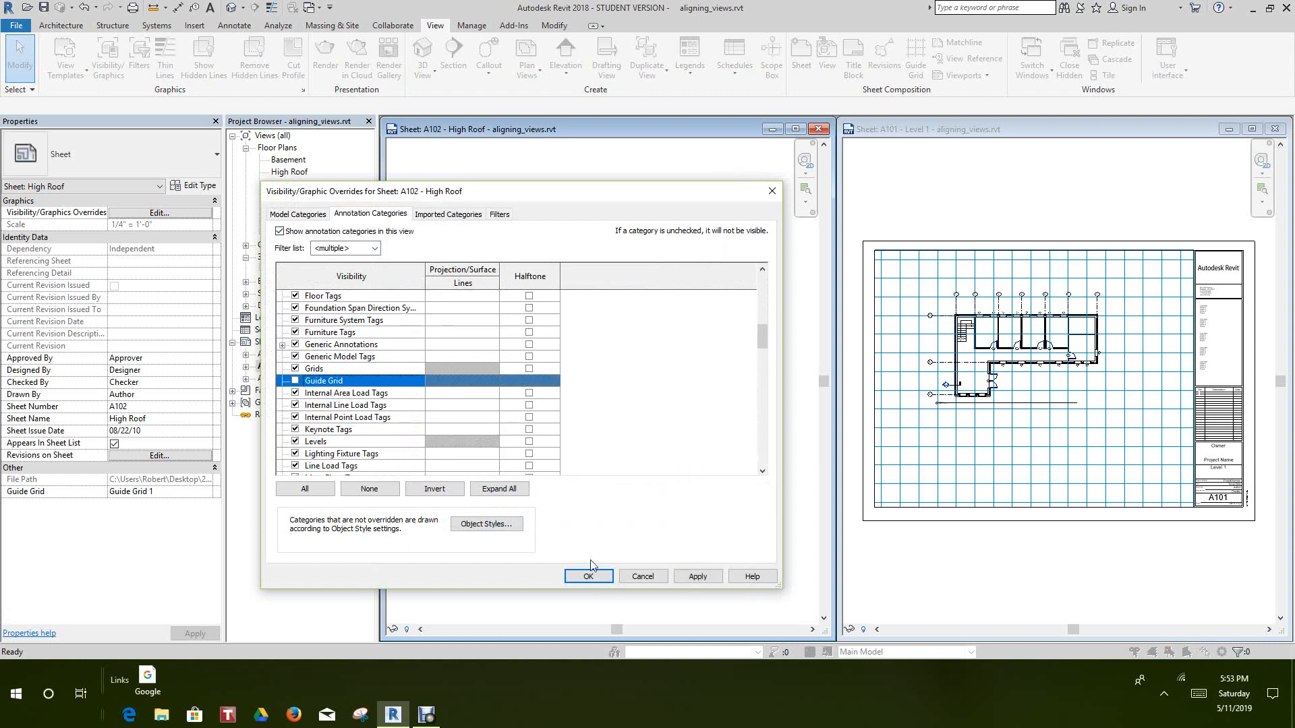
{"action": "left_click", "coordinate": [685, 577]}
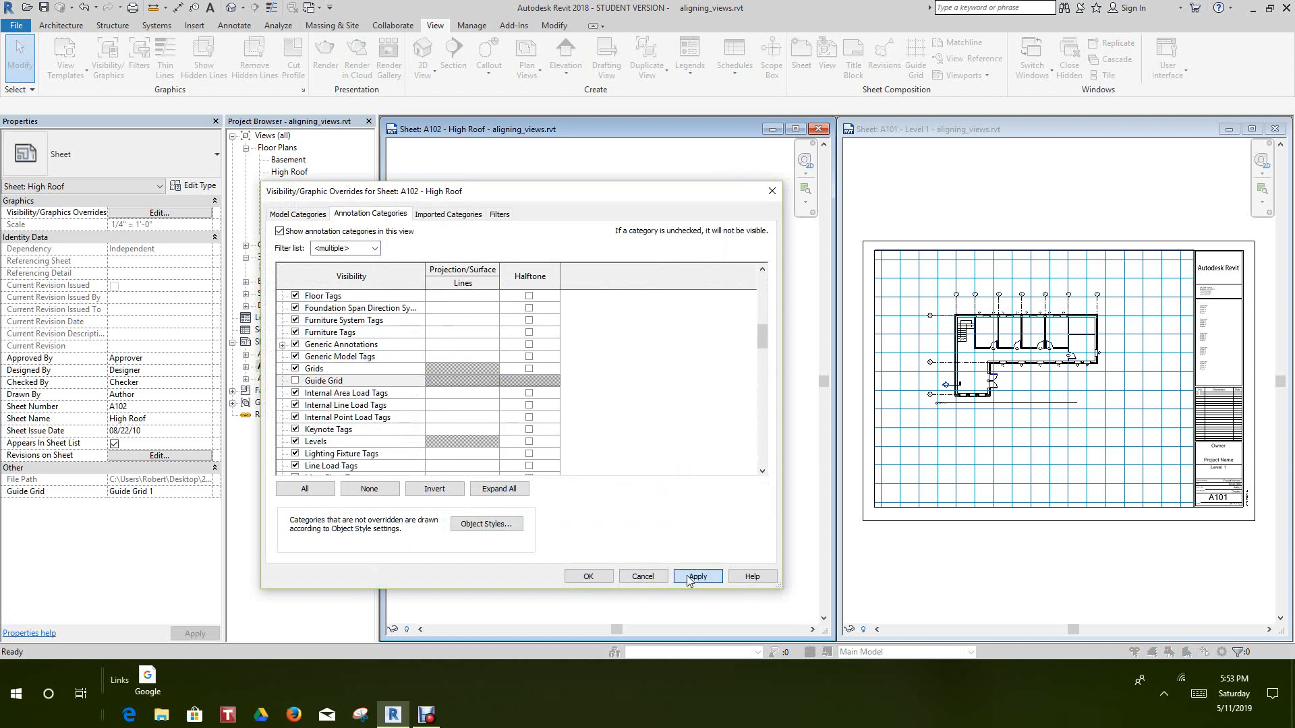
{"action": "left_click", "coordinate": [588, 577]}
{"action": "scroll", "coordinate": [611, 539], "scroll_direction": "down", "scroll_amount": 2}
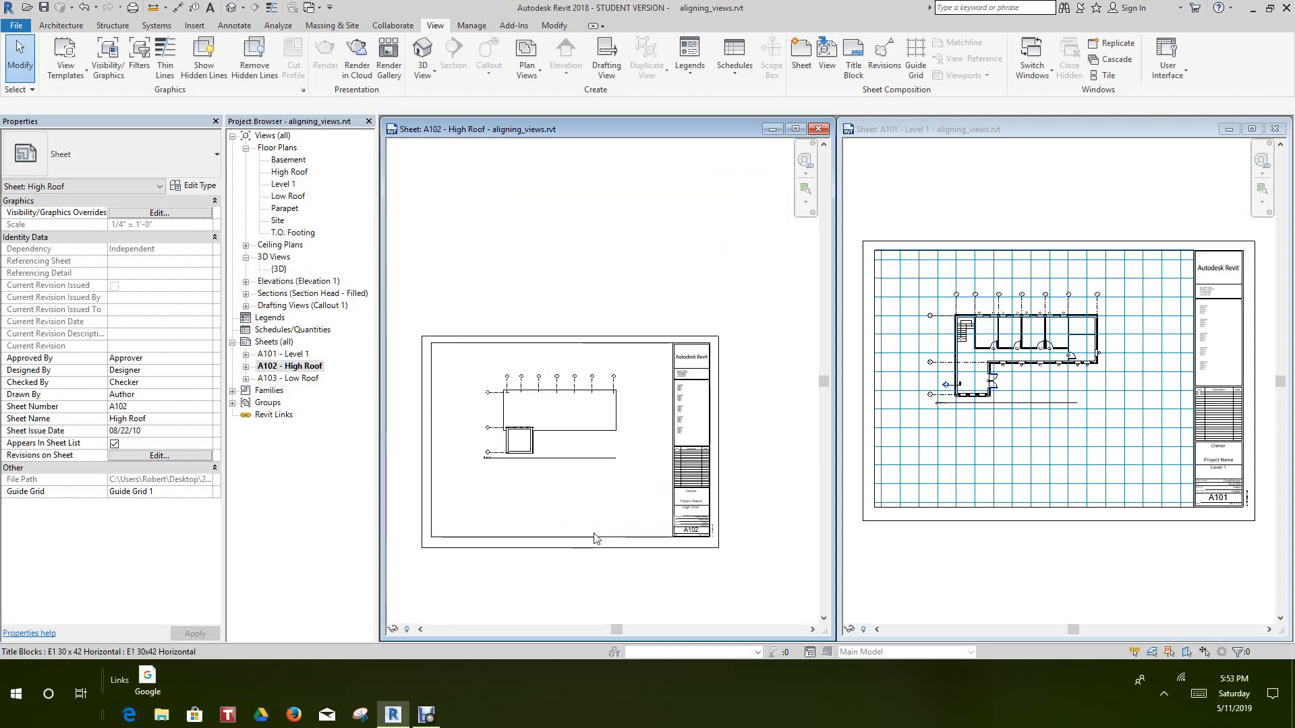
{"action": "middle_click_drag", "start_coordinate": [612, 539], "coordinate": [614, 541]}
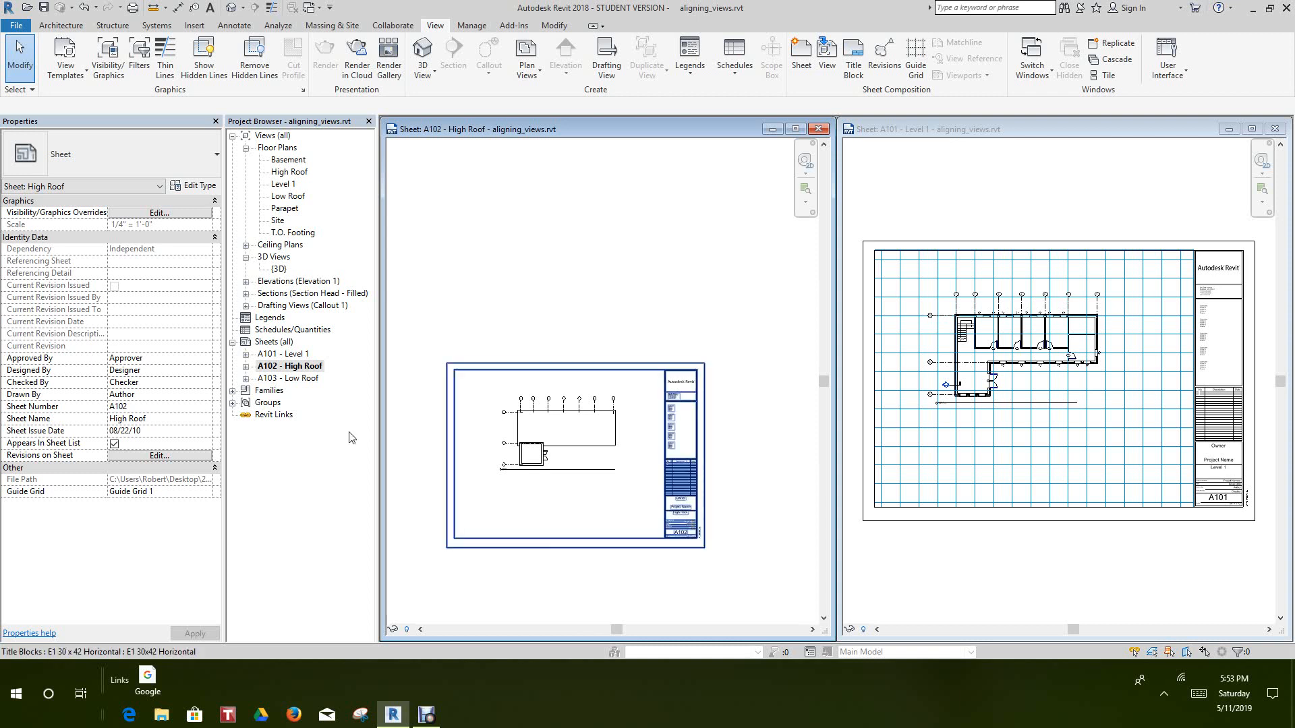
- Open sheet A103 - Low Roof and maximize its window
{"action": "double_click", "coordinate": [297, 379]}
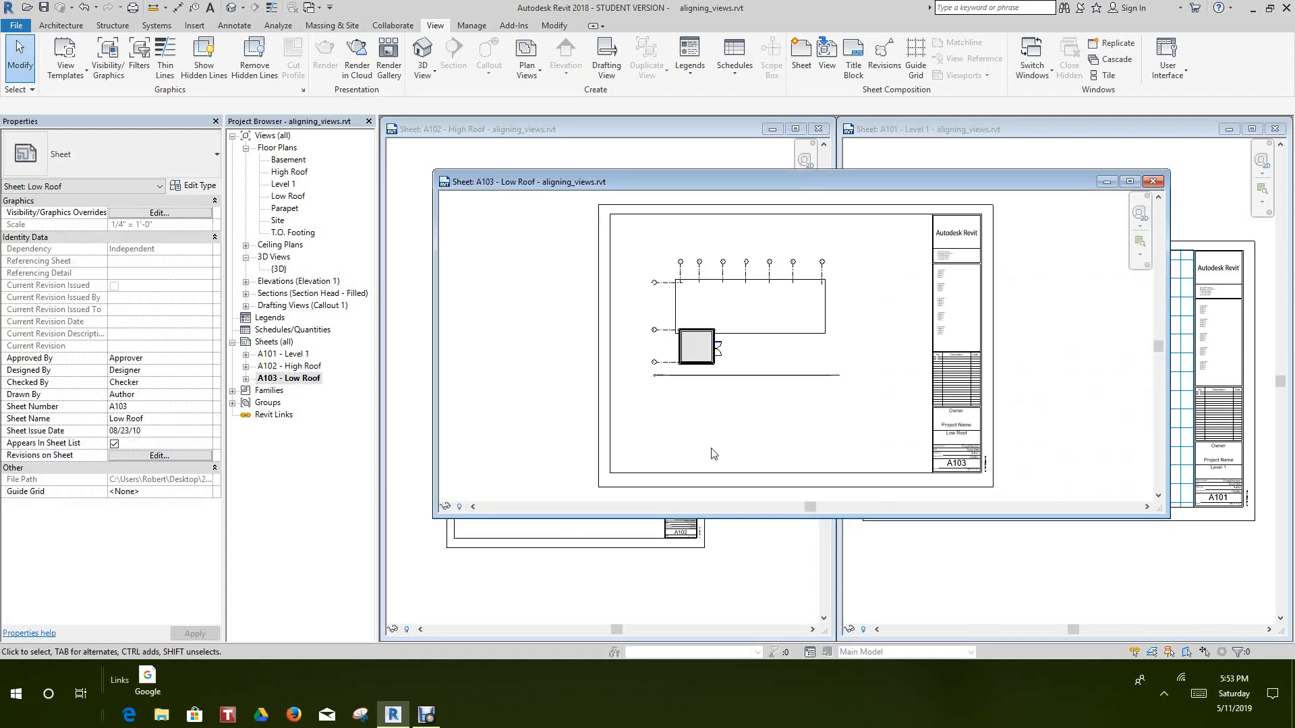
{"action": "left_click", "coordinate": [1152, 181]}
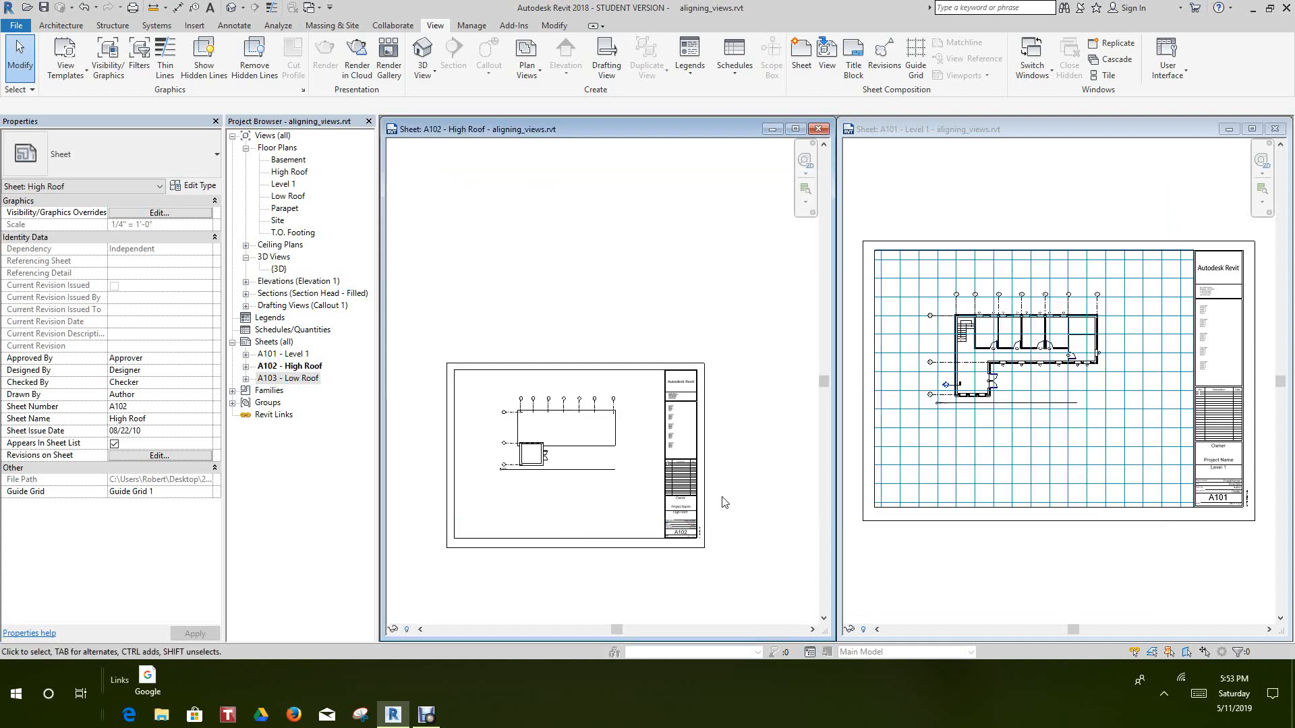
{"action": "double_click", "coordinate": [303, 380]}
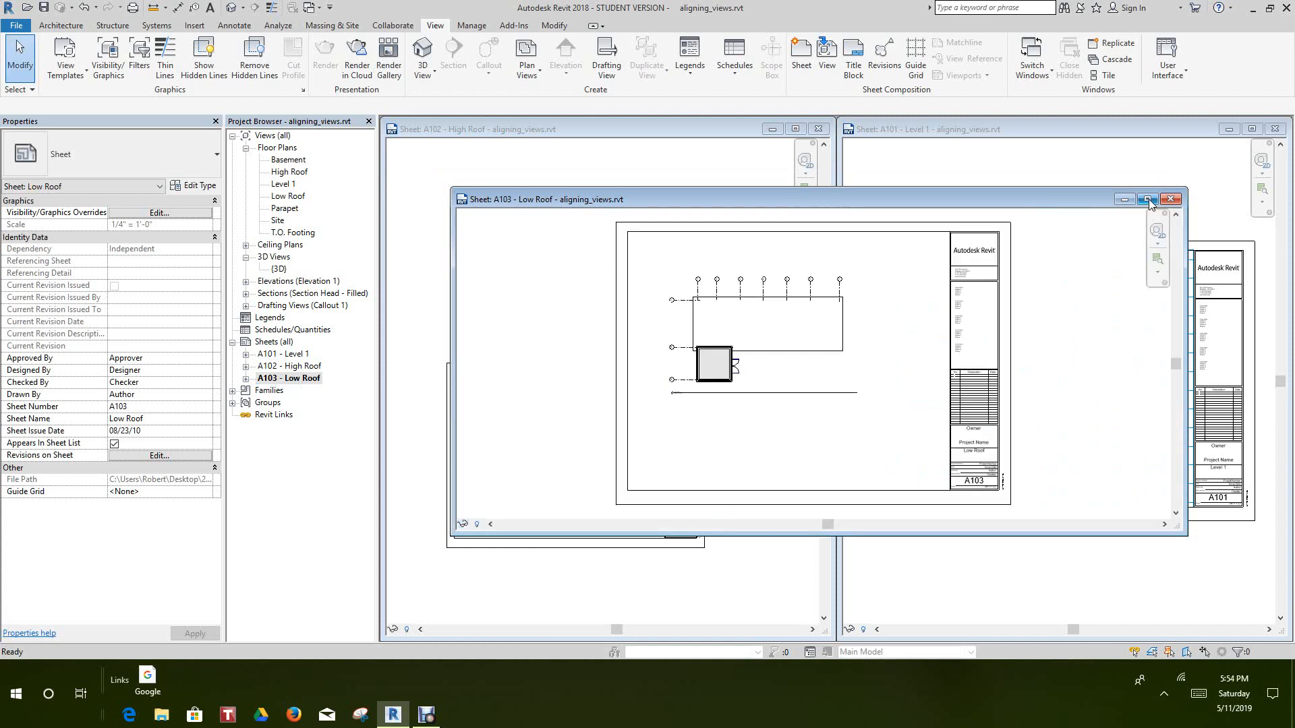
{"action": "left_click", "coordinate": [1148, 200]}
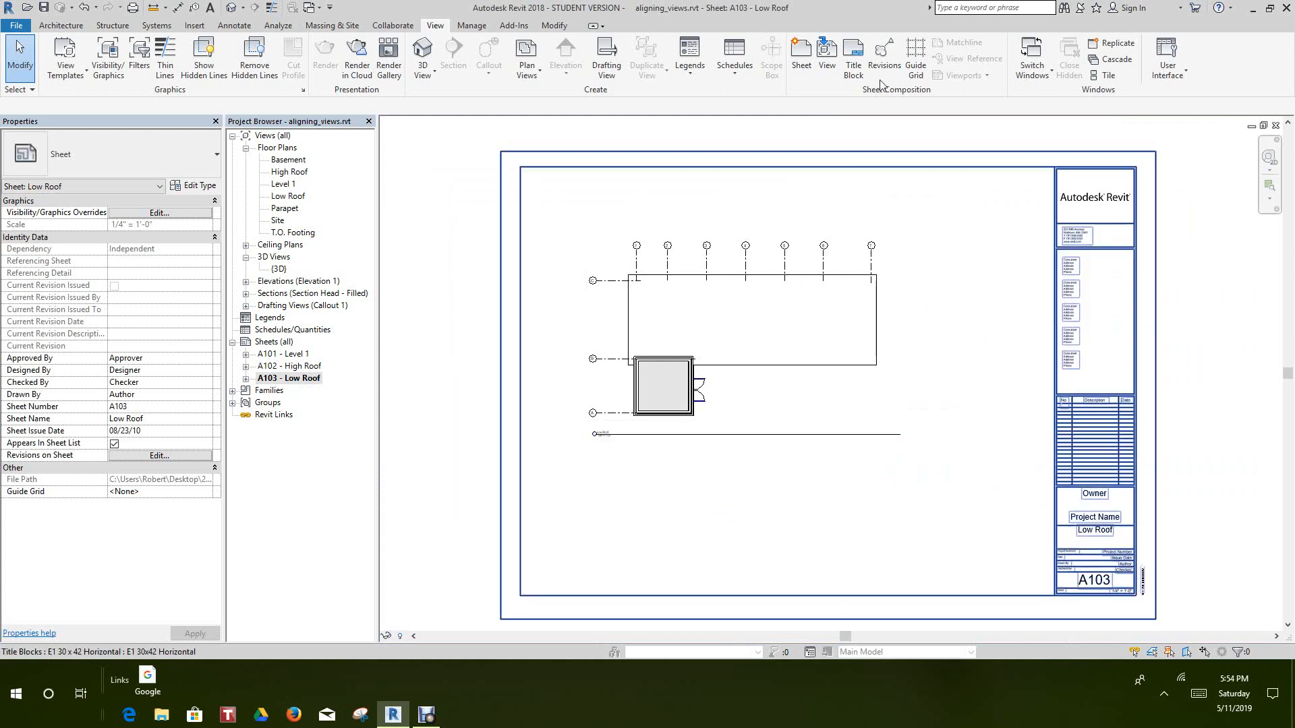
- Assign the existing Guide Grid 1 to sheet A103
{"action": "left_click", "coordinate": [915, 50]}
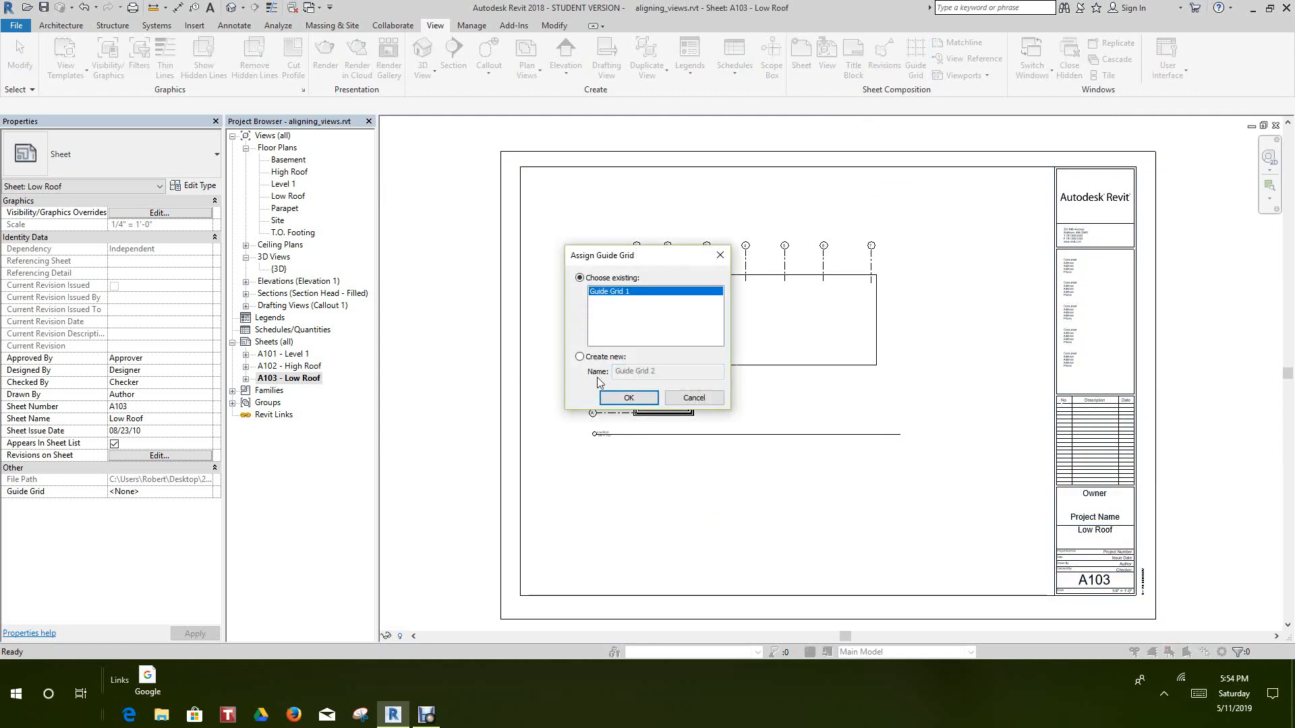
{"action": "left_click", "coordinate": [630, 399]}
{"action": "left_click", "coordinate": [681, 404]}
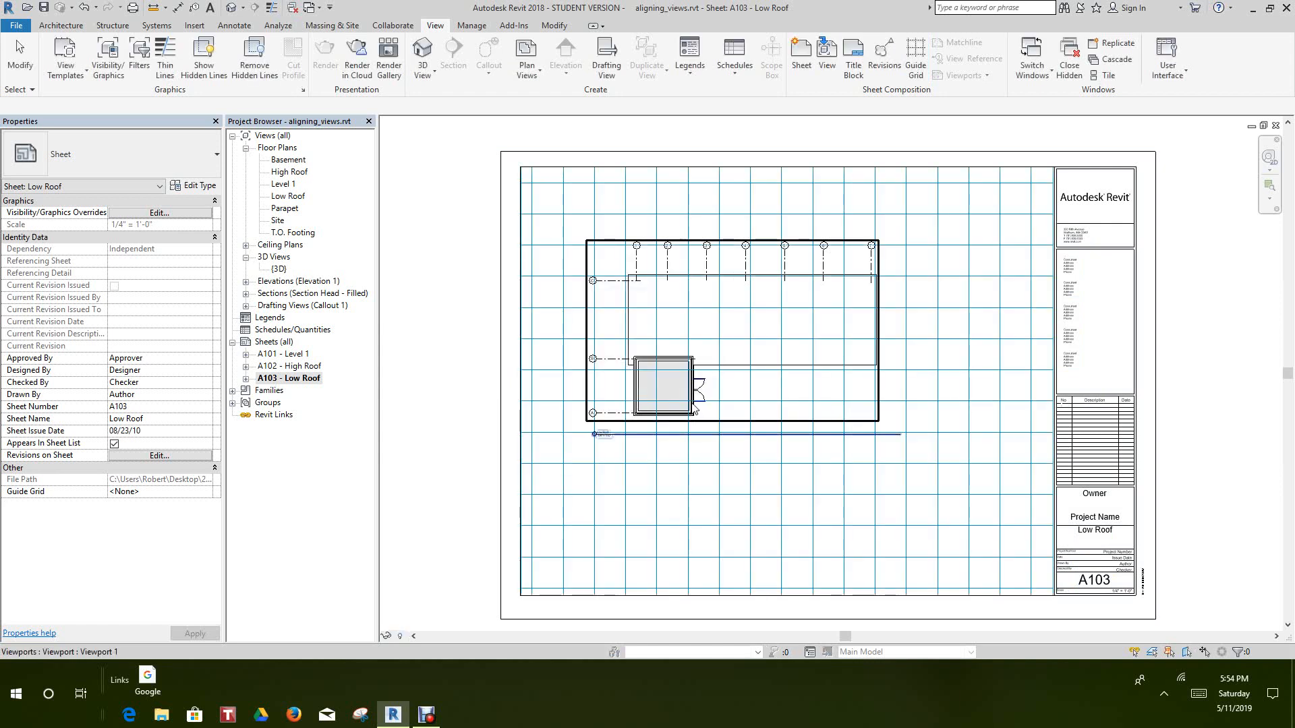
{"action": "scroll", "coordinate": [615, 299], "scroll_direction": "up", "scroll_amount": 4}
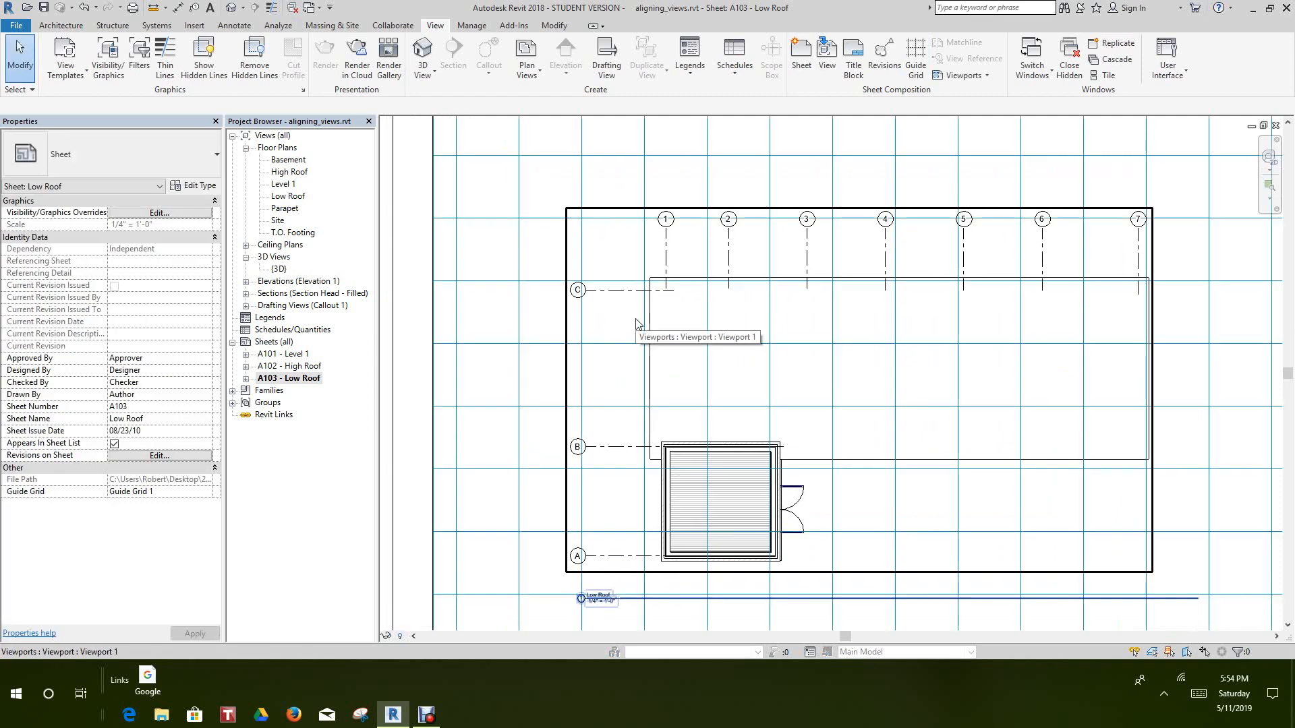
{"action": "scroll", "coordinate": [641, 229], "scroll_direction": "up", "scroll_amount": 1}
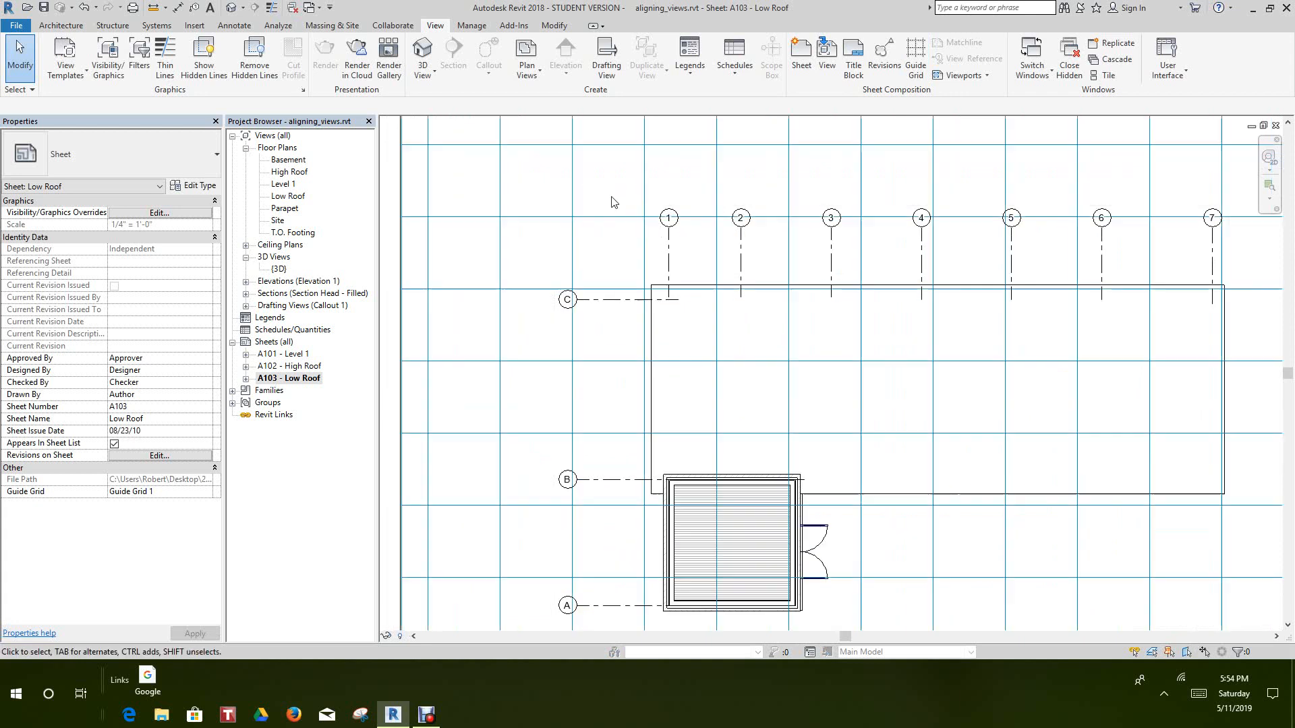
{"action": "left_click", "coordinate": [609, 218]}
{"action": "right_click", "coordinate": [609, 218]}
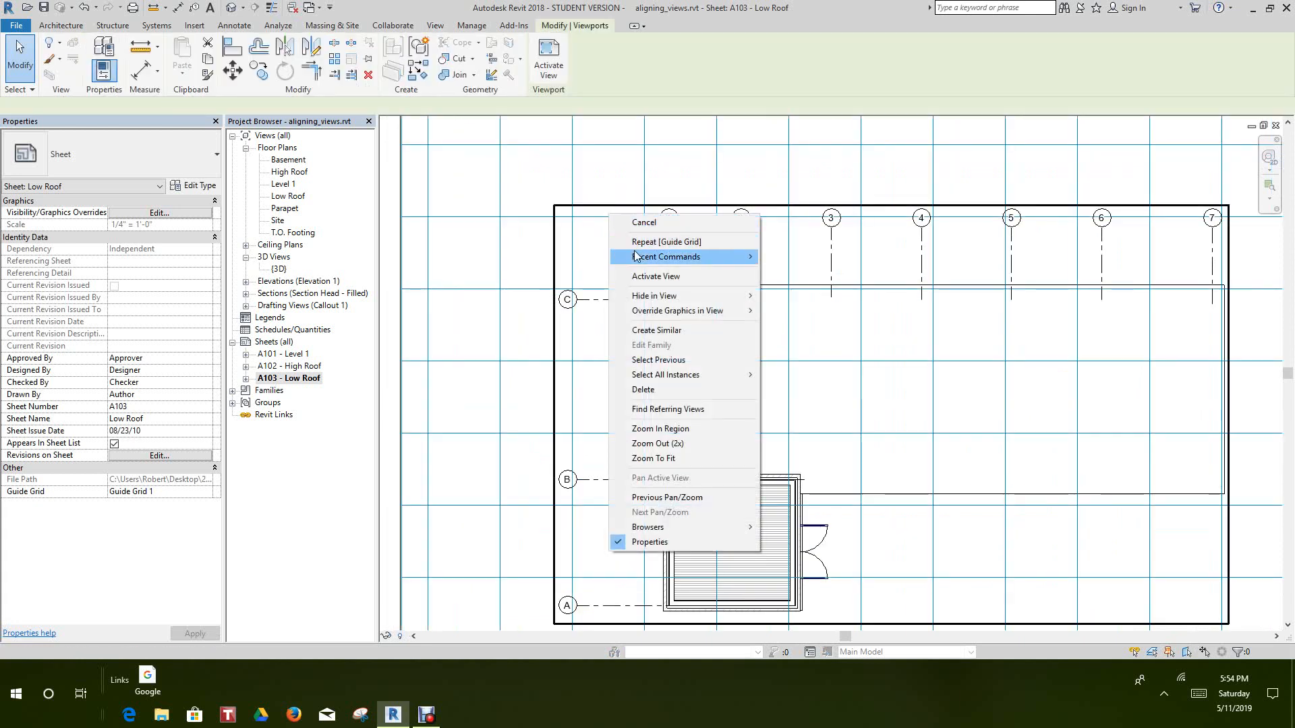
{"action": "left_click", "coordinate": [640, 277]}
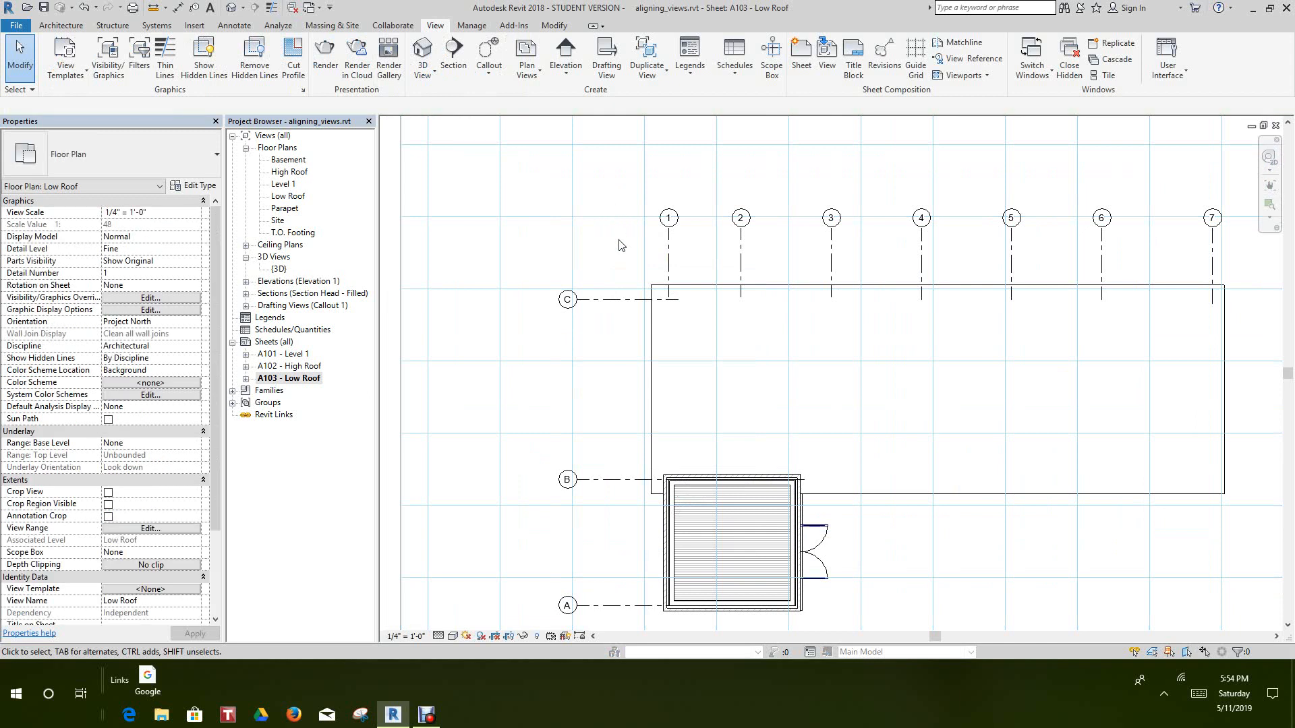
{"action": "right_click", "coordinate": [620, 257]}
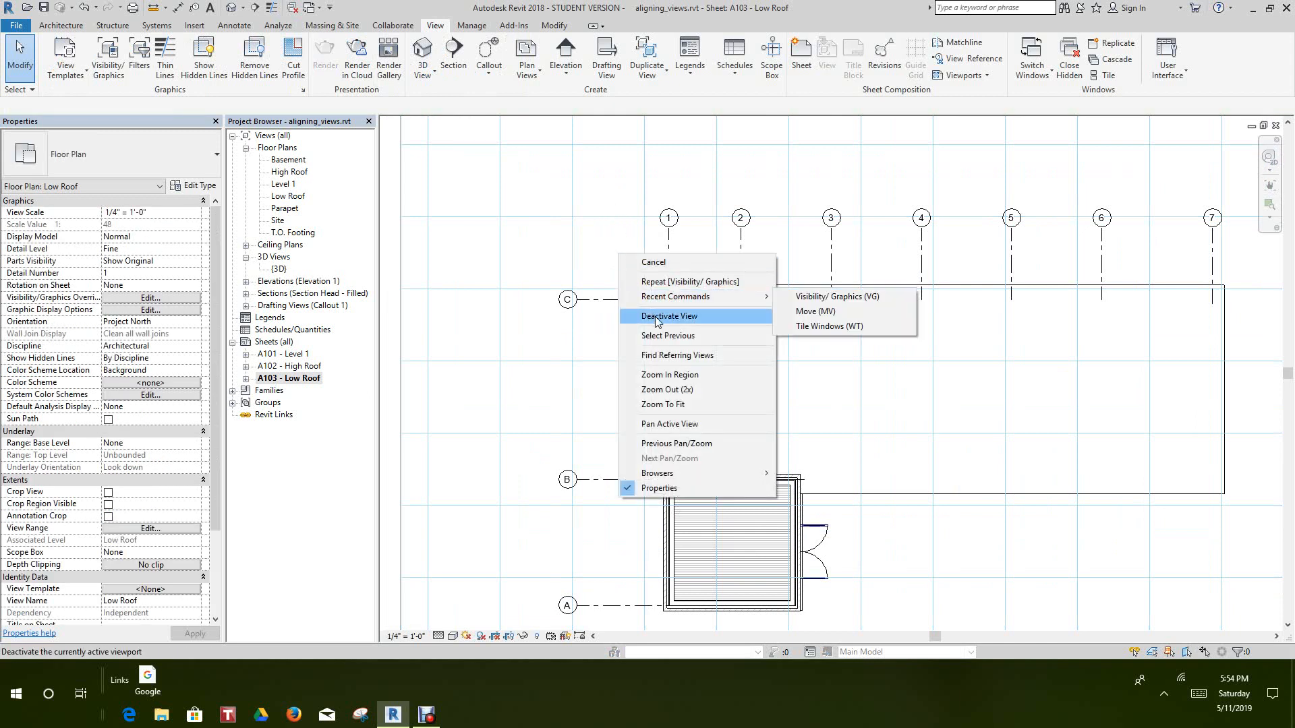
{"action": "left_click", "coordinate": [668, 316]}
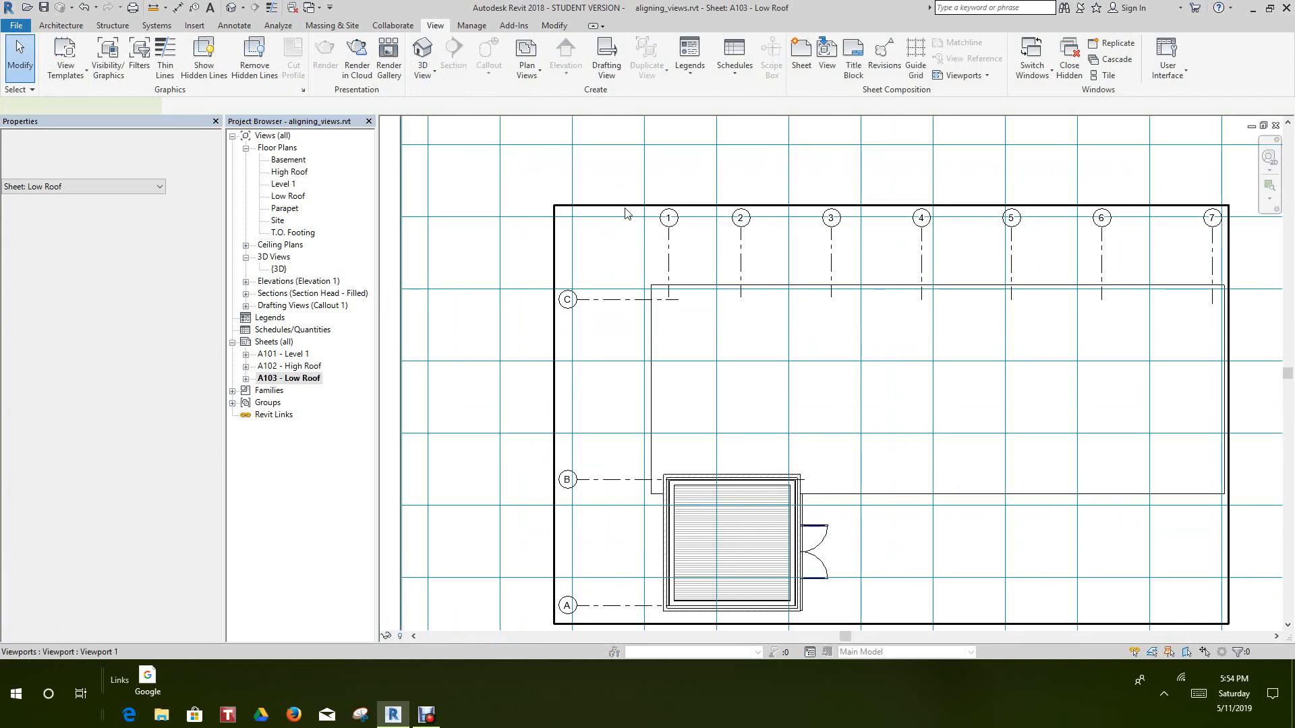
- Move the Low Roof viewport horizontally so that column grid line 1 lies on the nearest vertical guide line to its left
{"action": "left_click", "coordinate": [627, 232]}
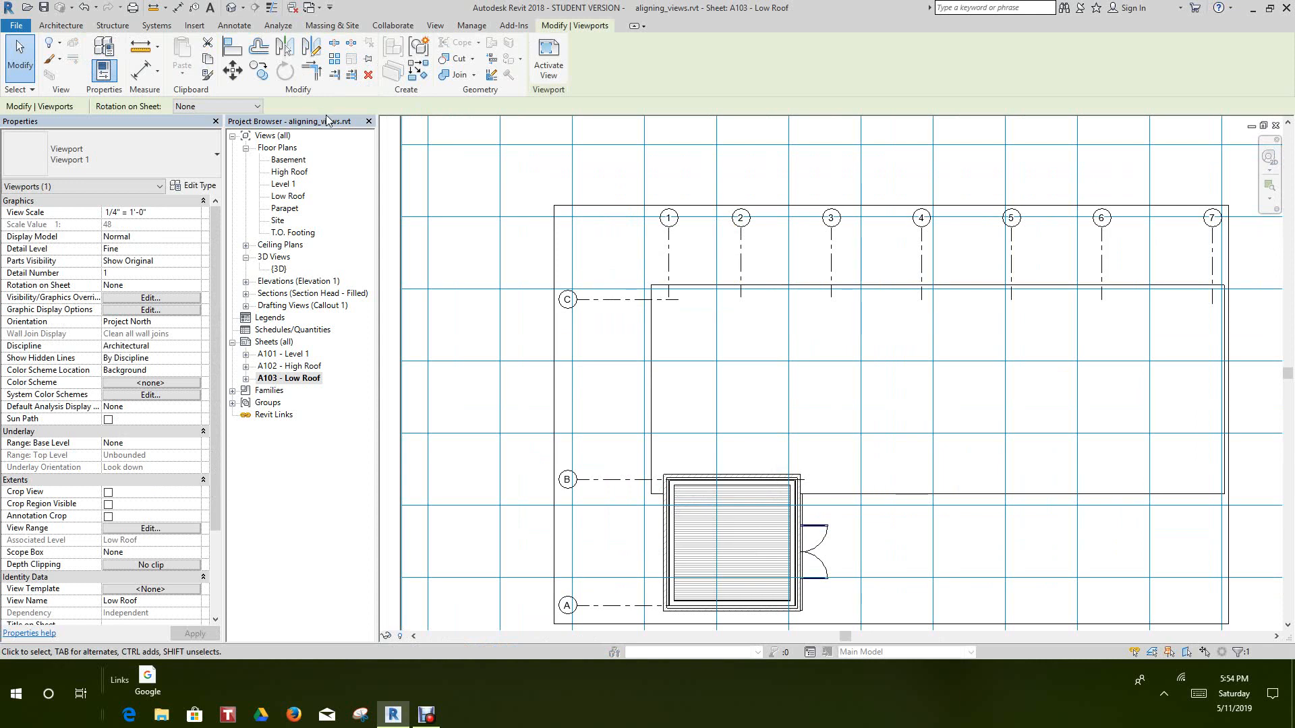
{"action": "left_click", "coordinate": [233, 70]}
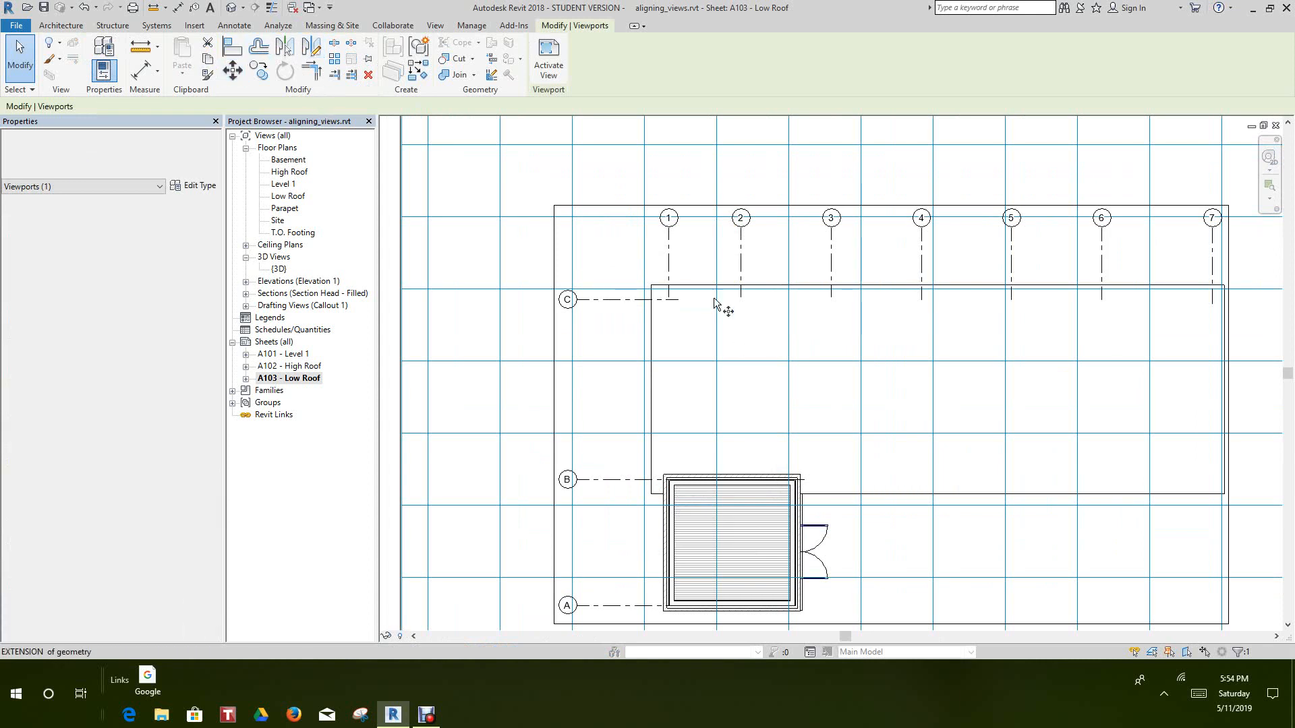
{"action": "left_click", "coordinate": [675, 264]}
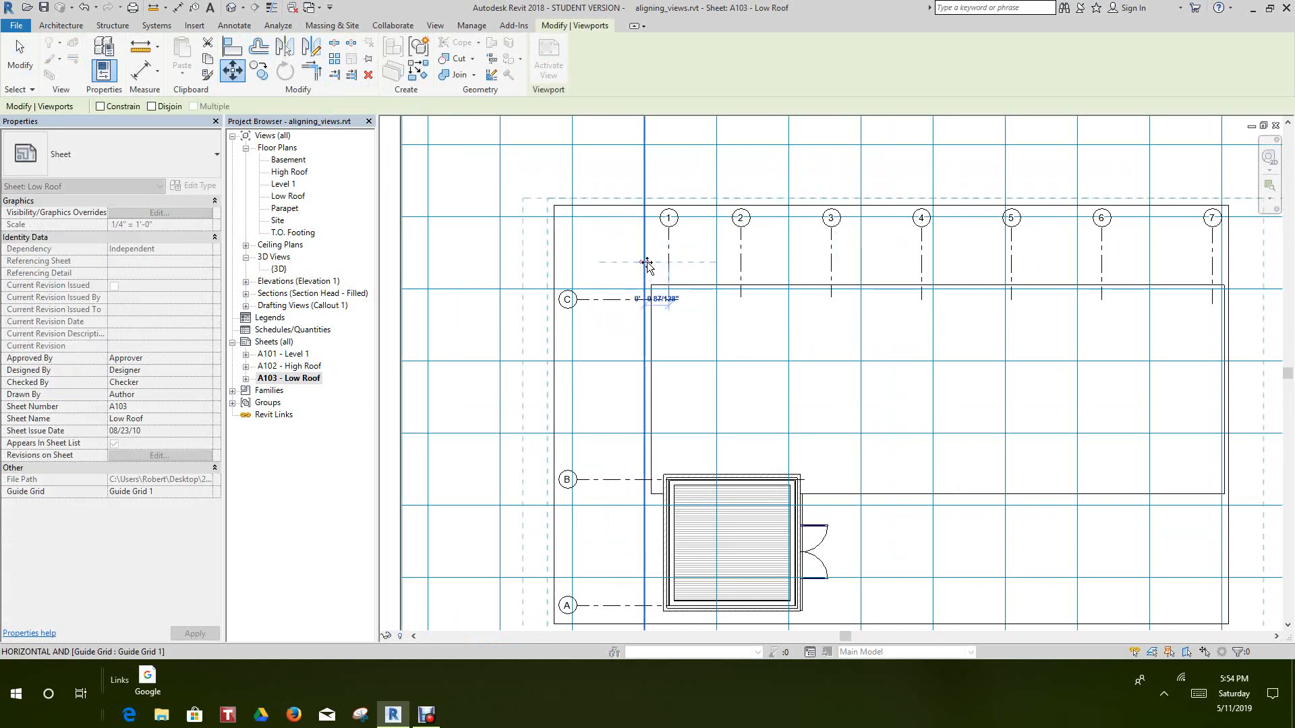
{"action": "left_click", "coordinate": [647, 264]}
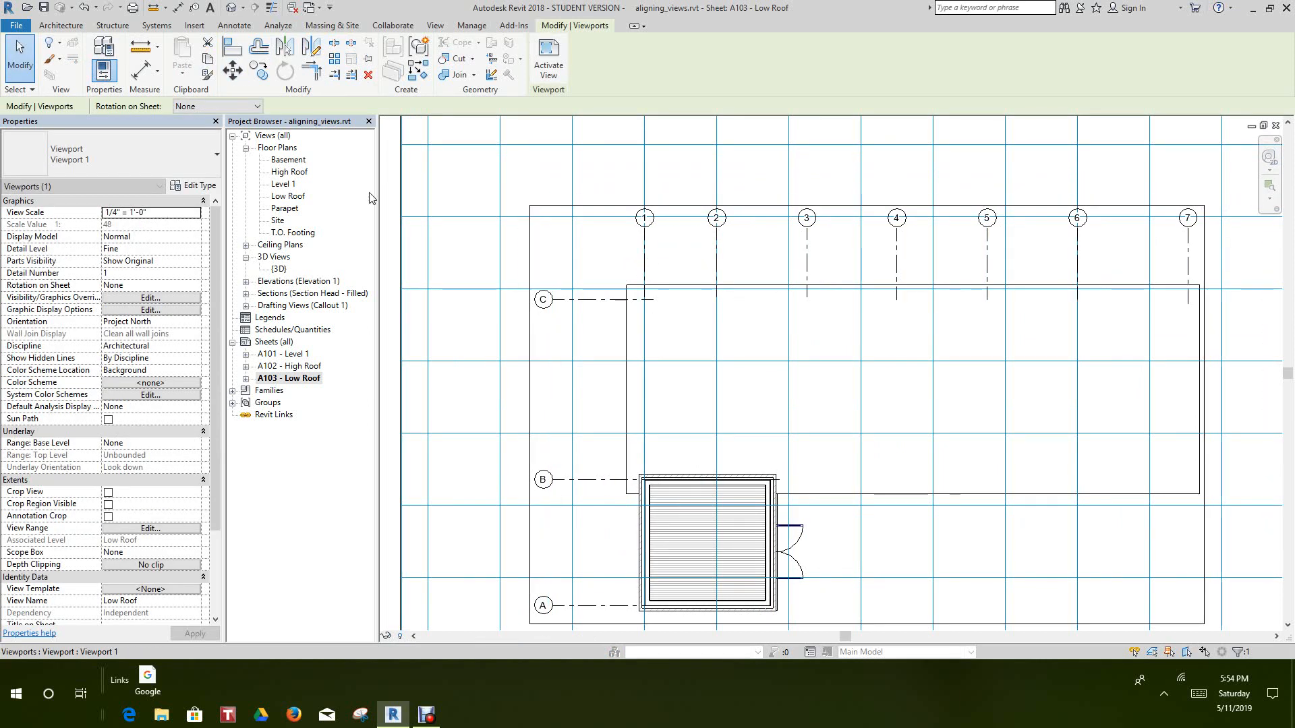
- Try to move the Low Roof viewport vertically to bring grid line C onto the nearest horizontal guide line
{"action": "left_click", "coordinate": [233, 70]}
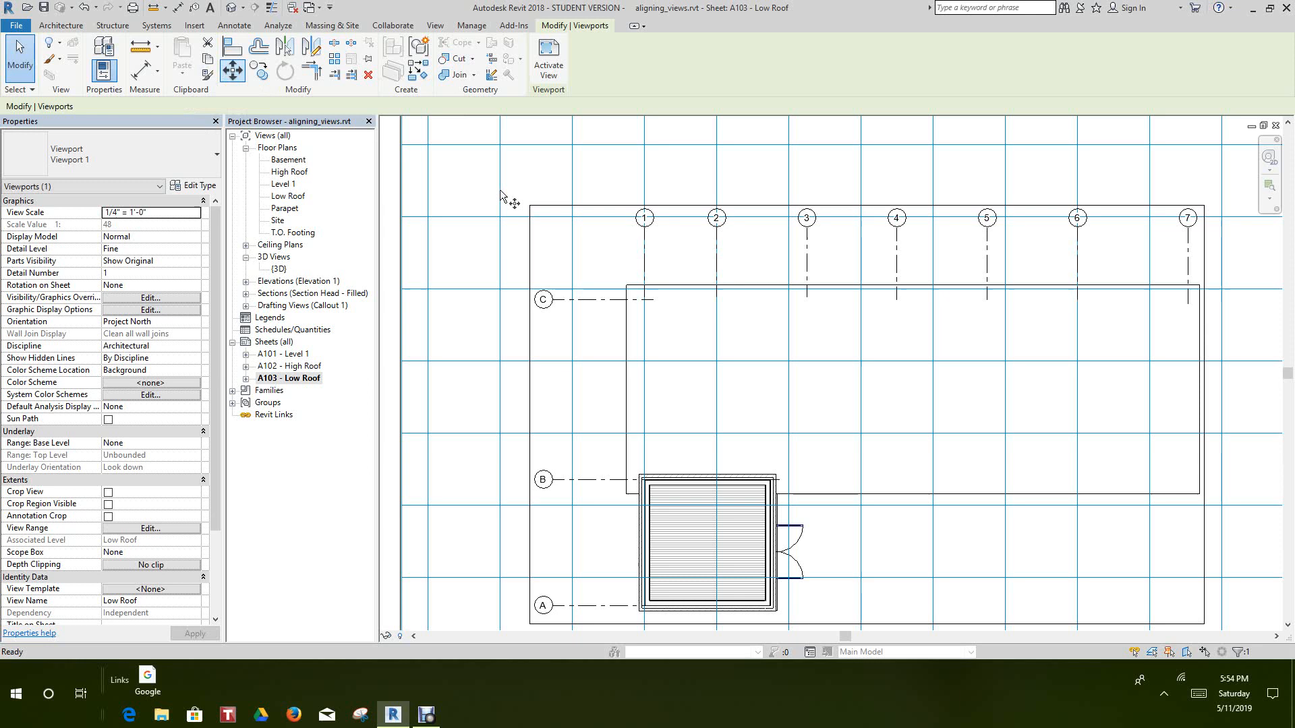
{"action": "left_click", "coordinate": [596, 306]}
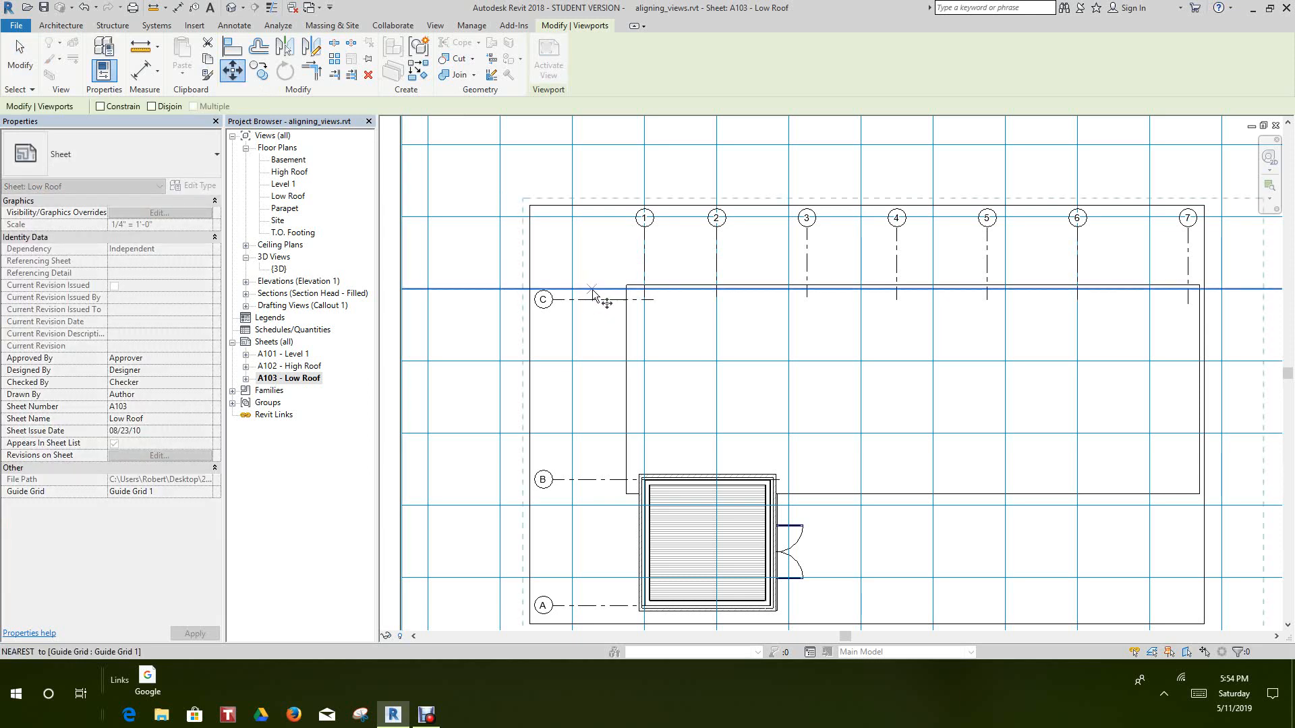
{"action": "left_click", "coordinate": [592, 298]}
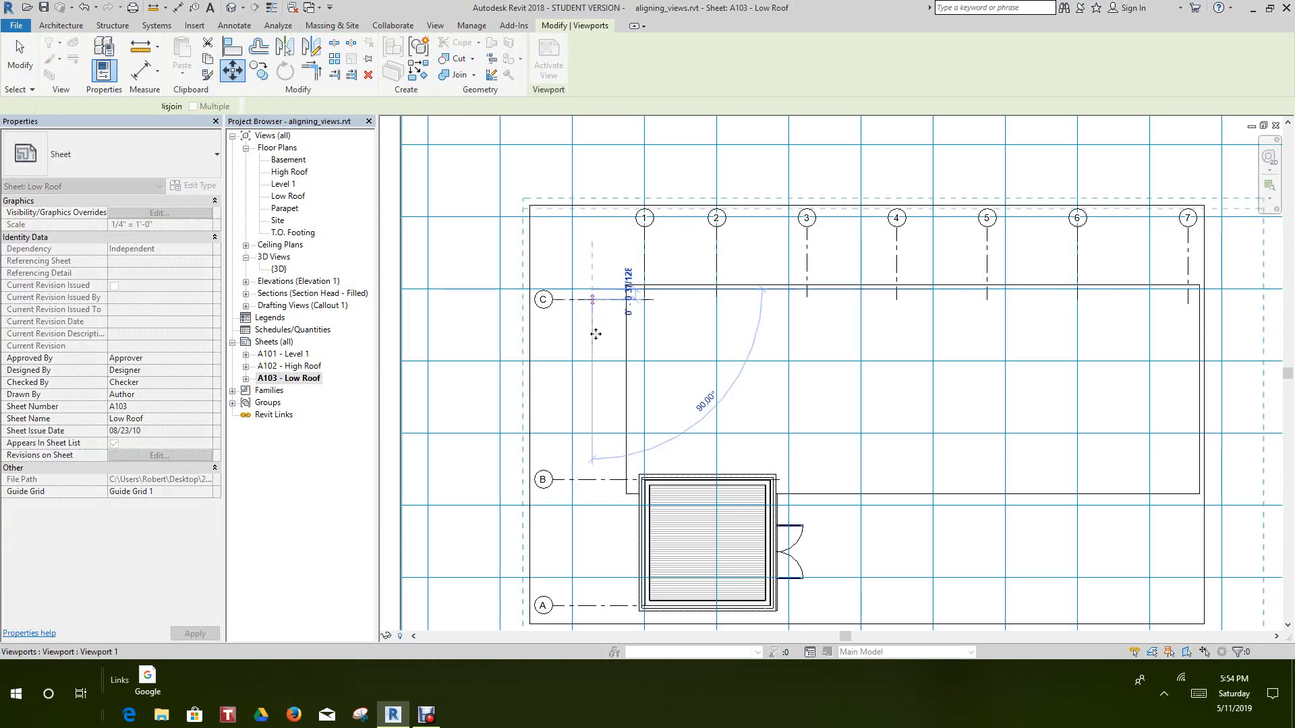
{"action": "right_click", "coordinate": [604, 257]}
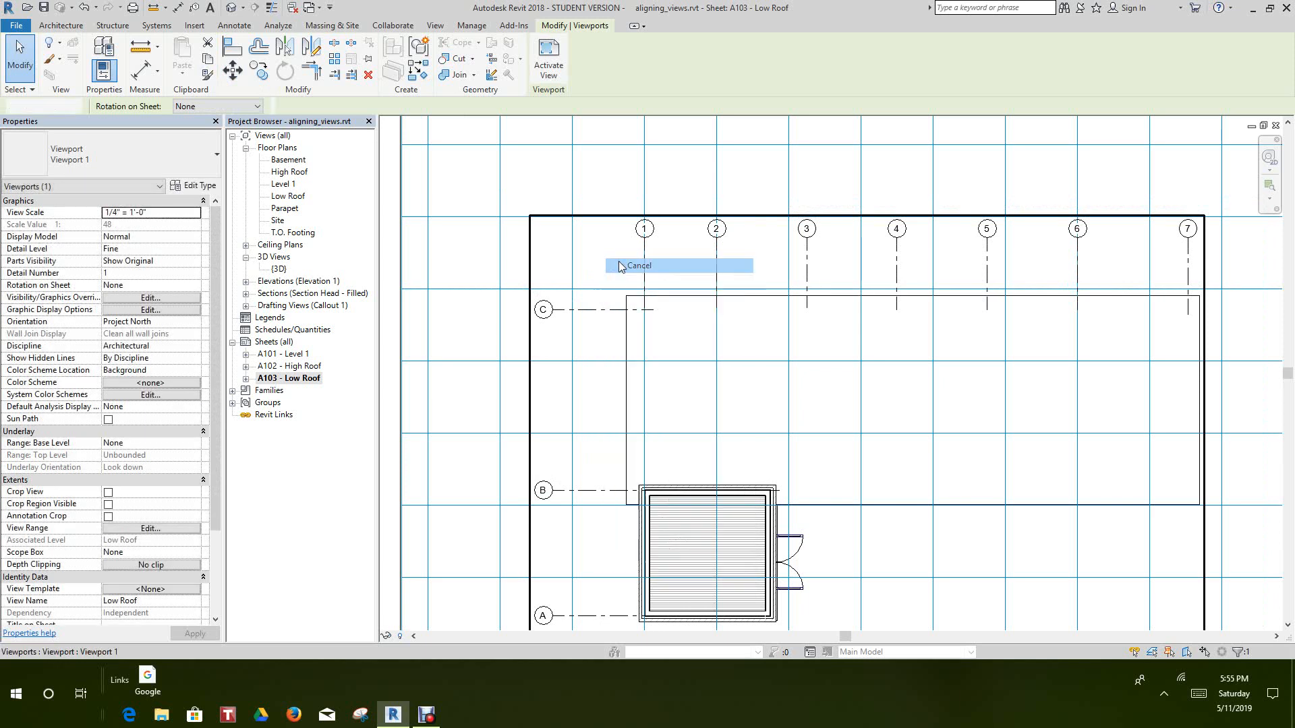
{"action": "left_click", "coordinate": [616, 265]}
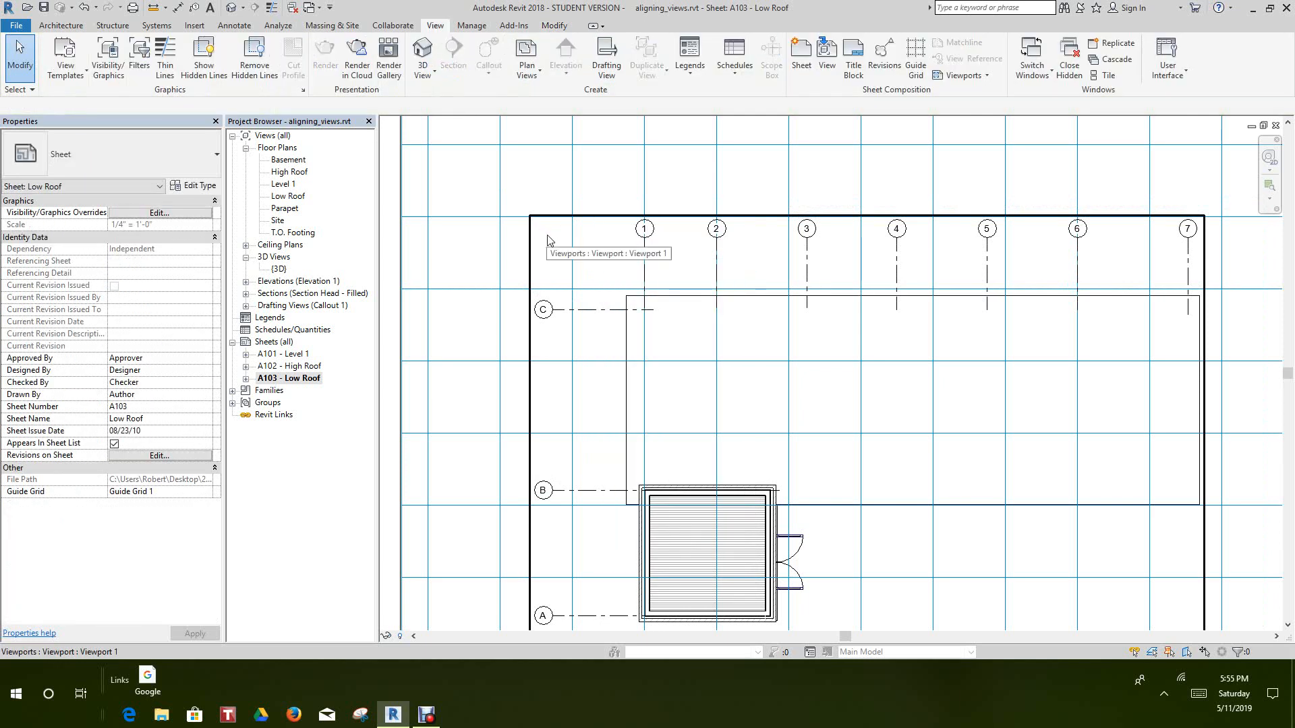
{"action": "left_click", "coordinate": [530, 232]}
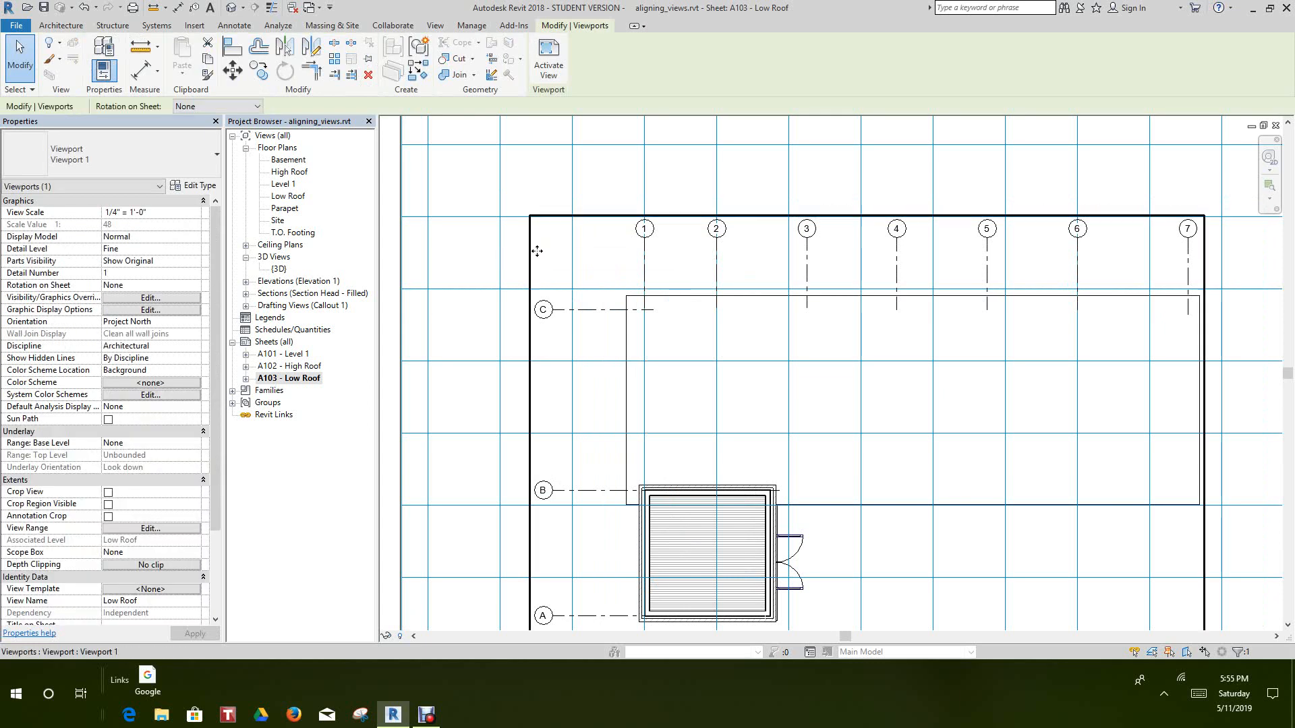
{"action": "left_click", "coordinate": [233, 70]}
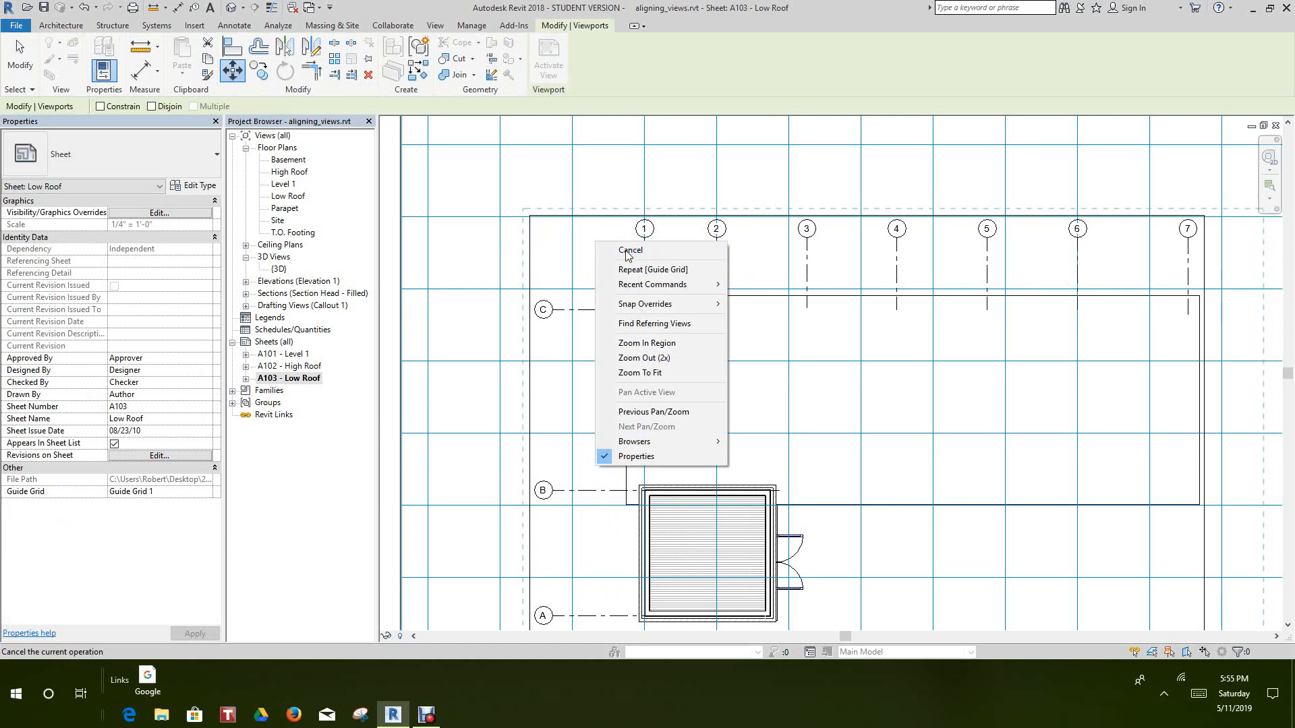
{"action": "left_click", "coordinate": [621, 250]}
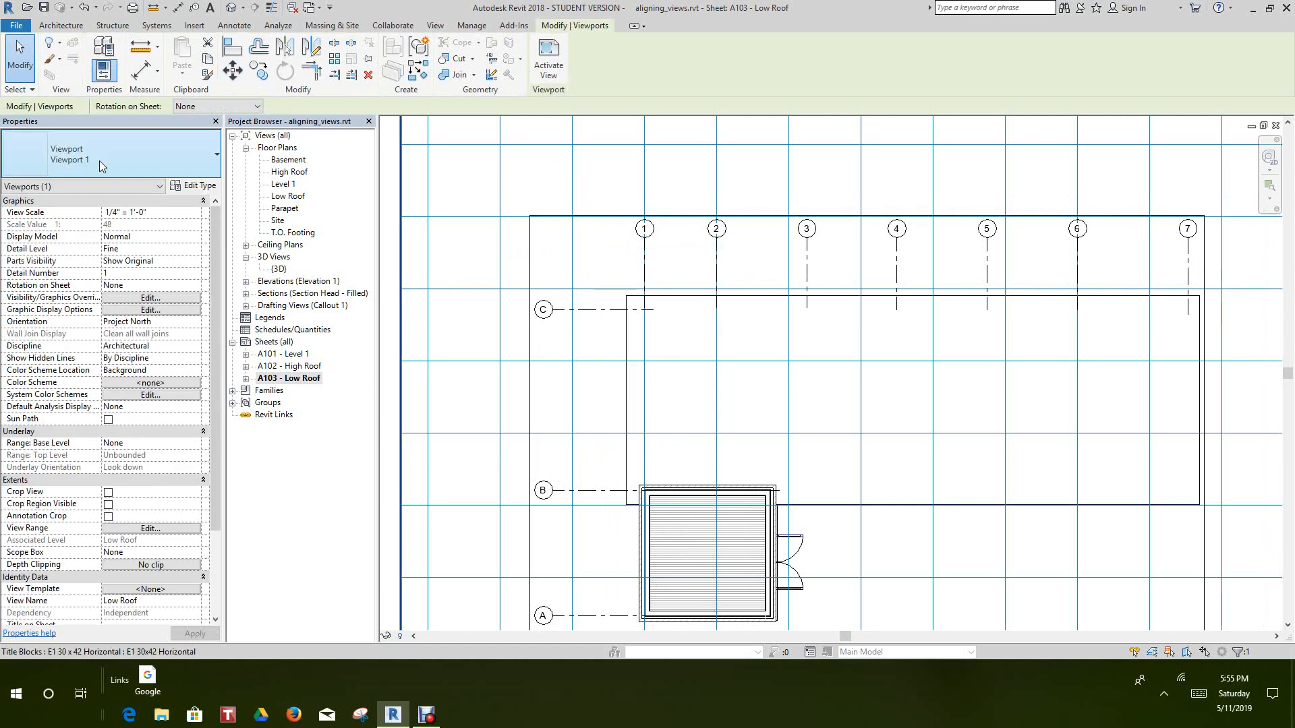
{"action": "left_click", "coordinate": [15, 46]}
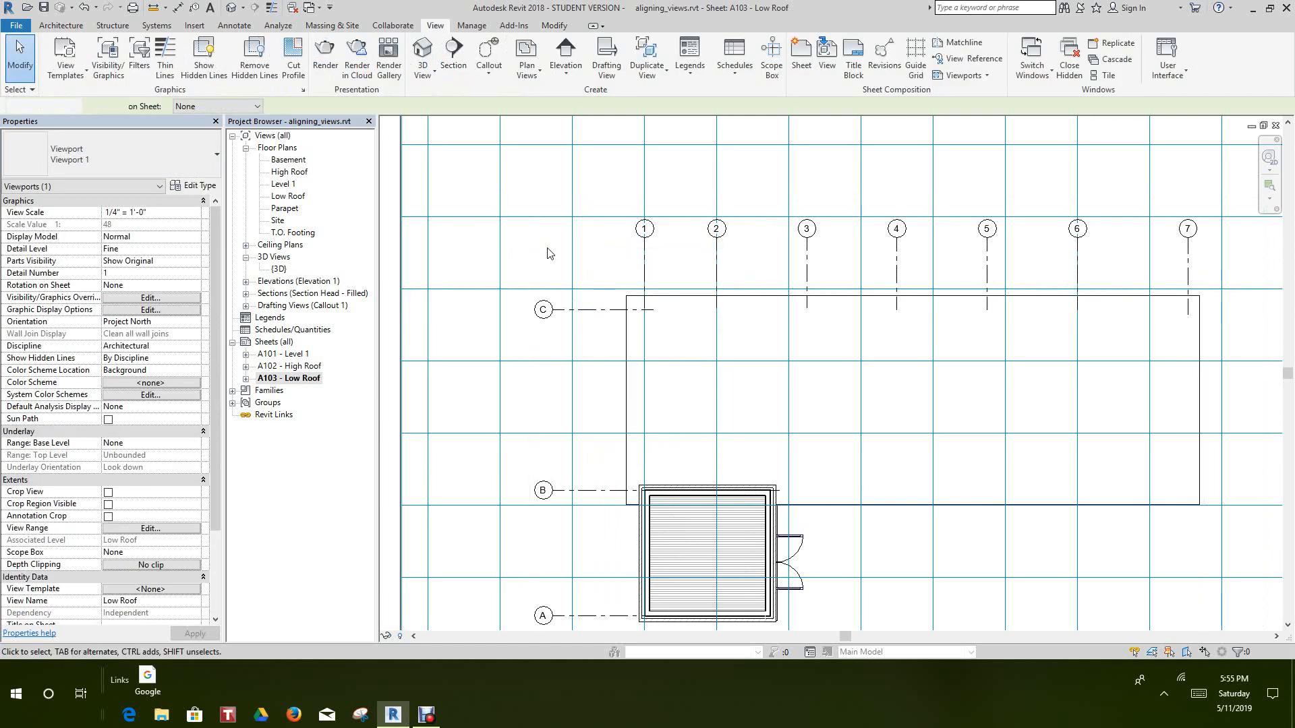
- Move the Low Roof viewport vertically so that column grid line C lies on the nearest horizontal guide line above it
{"action": "left_click", "coordinate": [594, 221]}
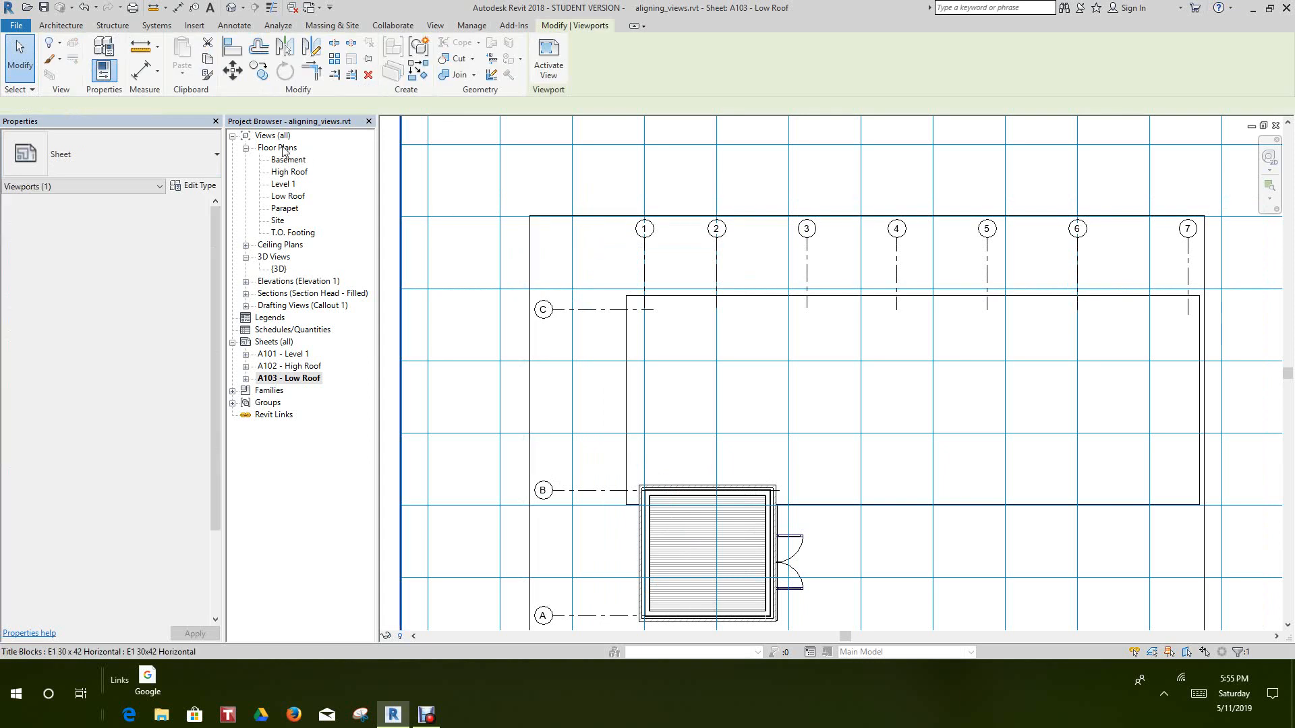
{"action": "key", "text": "m"}
{"action": "key", "text": "v"}
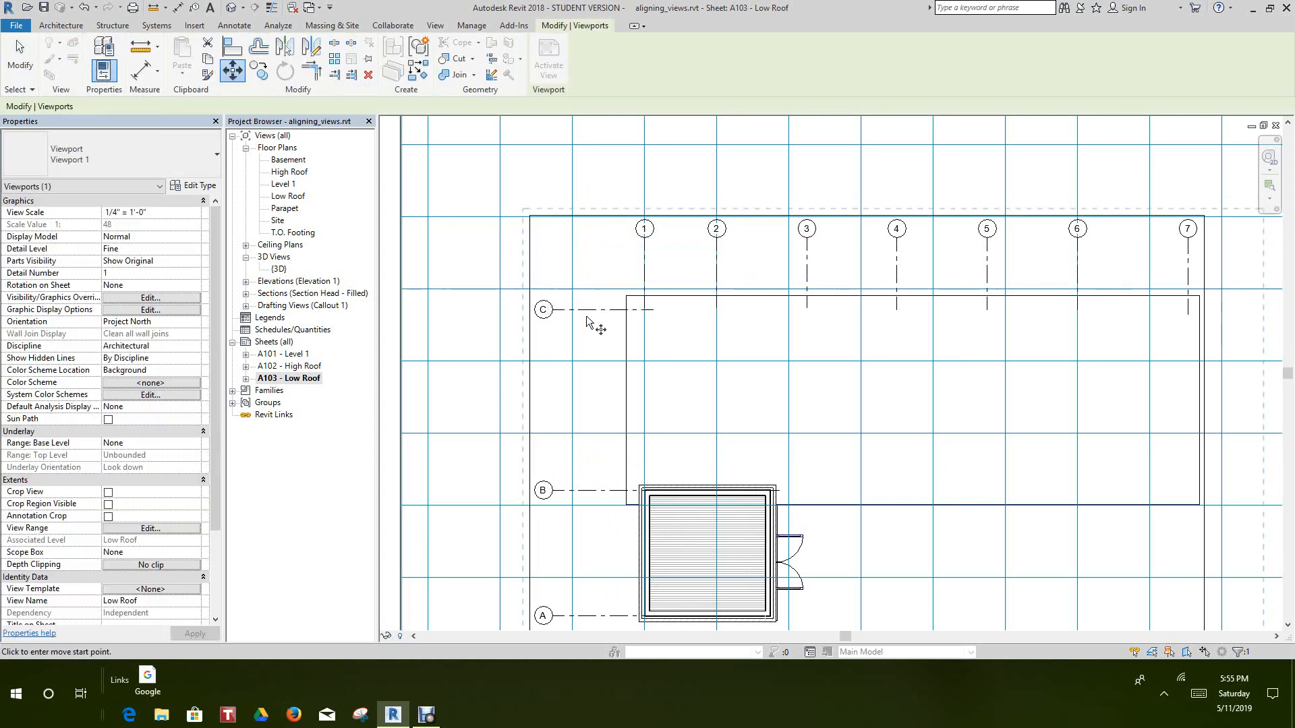
{"action": "left_click", "coordinate": [583, 310]}
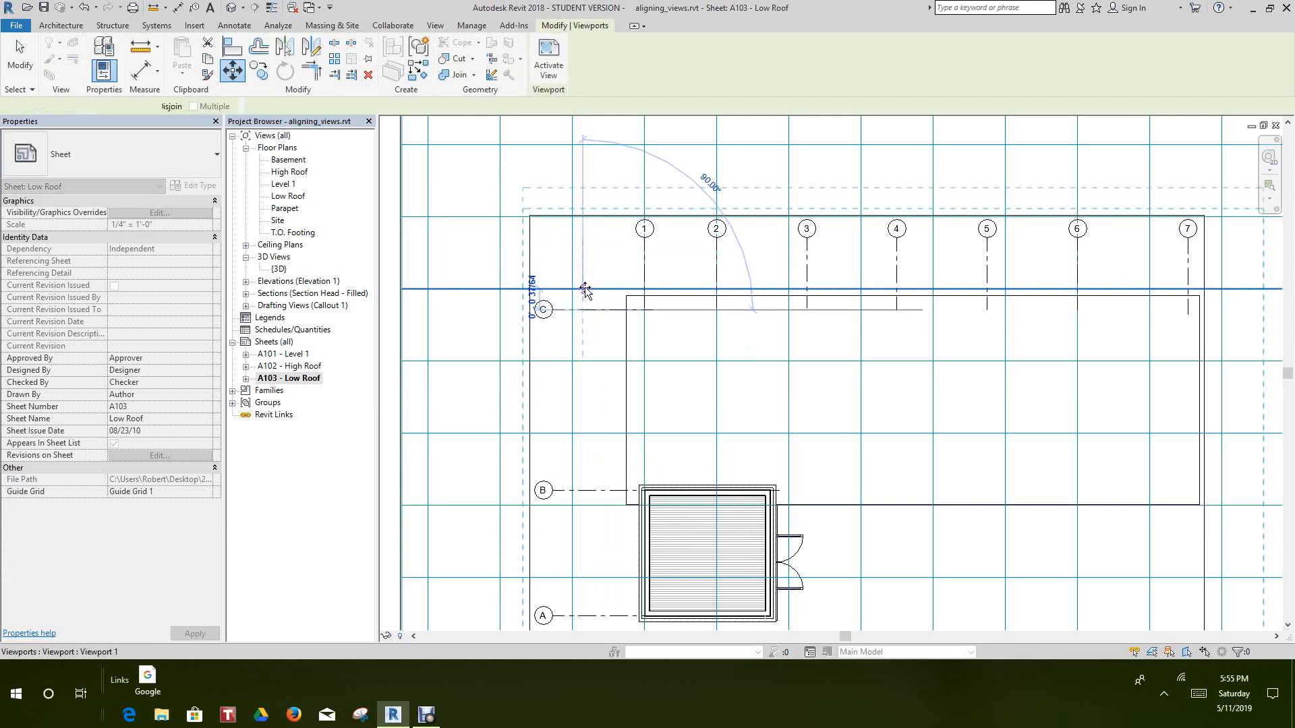
{"action": "left_click", "coordinate": [584, 286]}
- Set the Low Roof viewport's rotation on sheet A103 to 90° Clockwise and deselect it
{"action": "scroll", "coordinate": [610, 365], "scroll_direction": "down", "scroll_amount": 5}
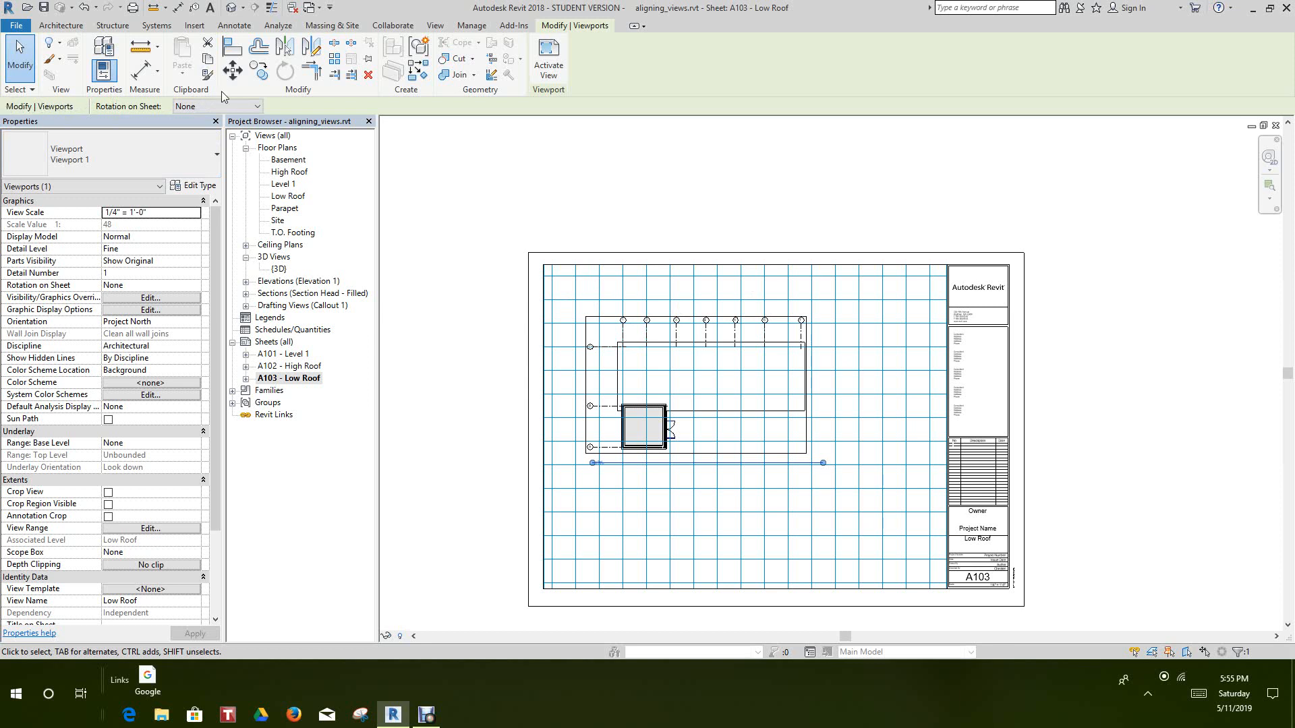
{"action": "left_click", "coordinate": [259, 108]}
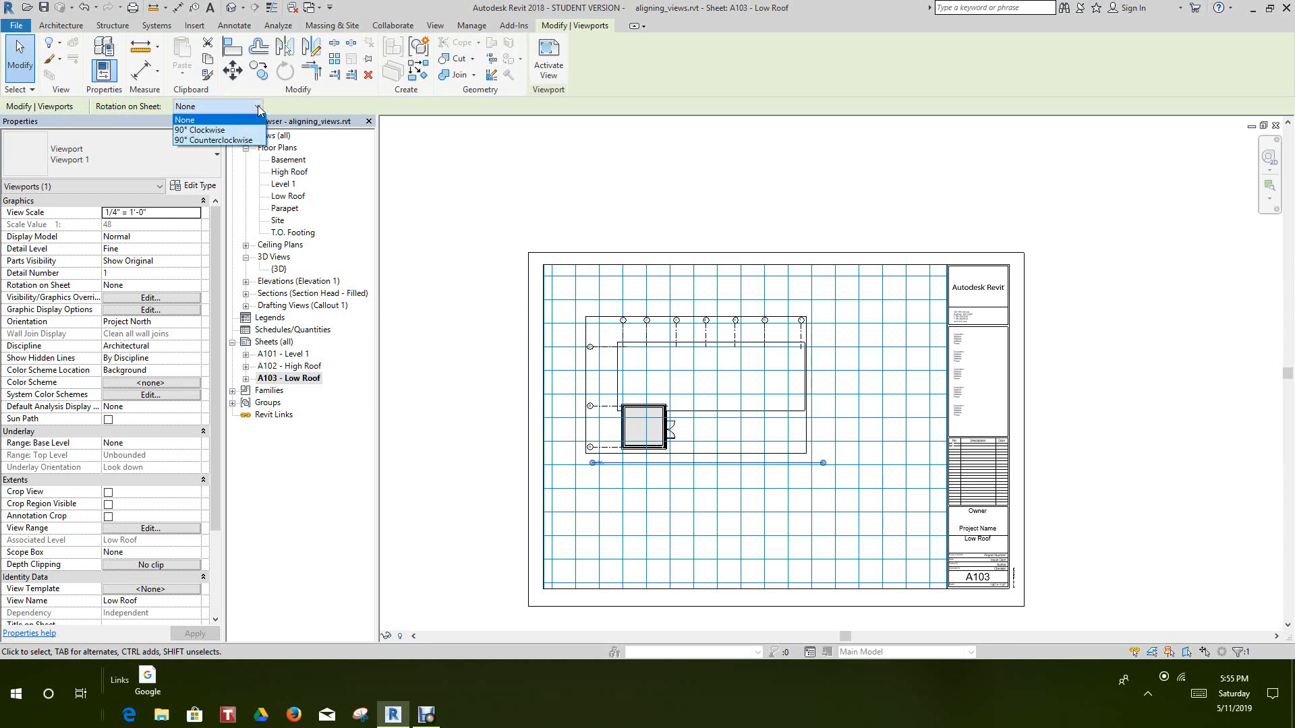
{"action": "left_click", "coordinate": [202, 128]}
{"action": "left_click", "coordinate": [537, 142]}
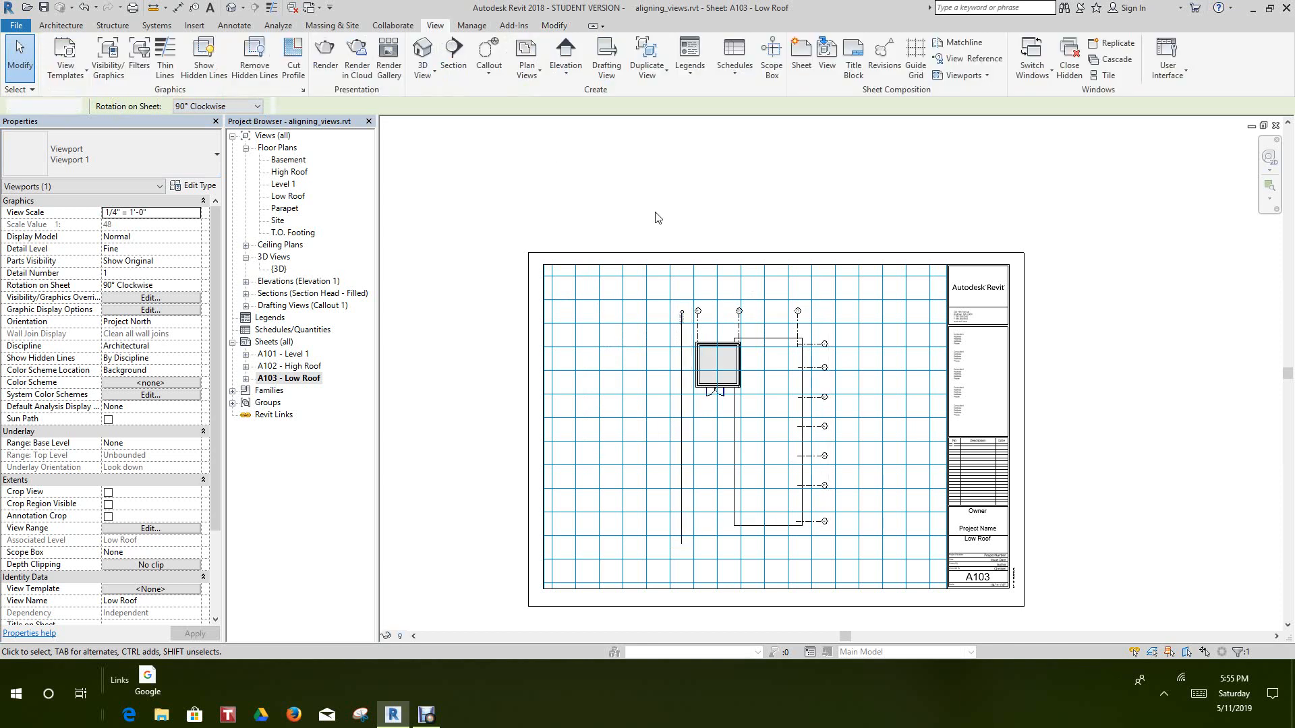
{"action": "middle_click_drag", "start_coordinate": [708, 310], "coordinate": [644, 275]}
{"action": "scroll", "coordinate": [665, 352], "scroll_direction": "up", "scroll_amount": 2}
{"action": "scroll", "coordinate": [666, 350], "scroll_direction": "down", "scroll_amount": 2}
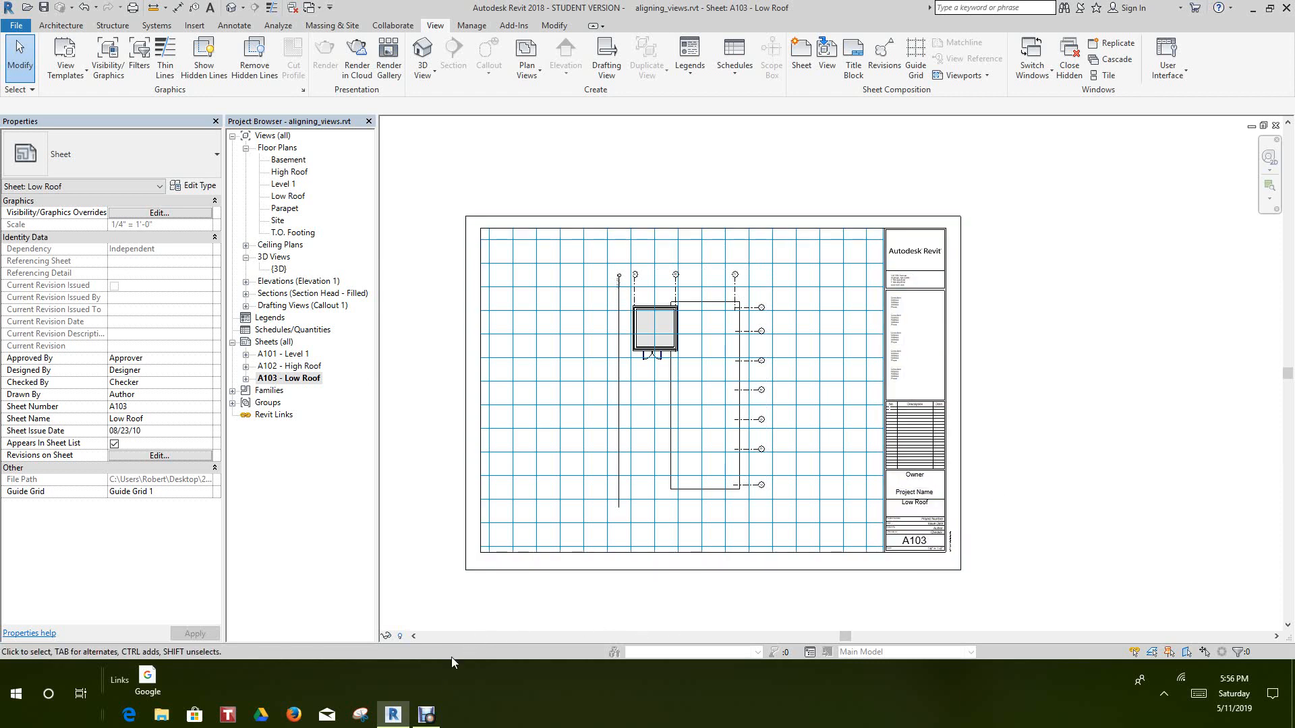
{"action": "left_click", "coordinate": [427, 716]}
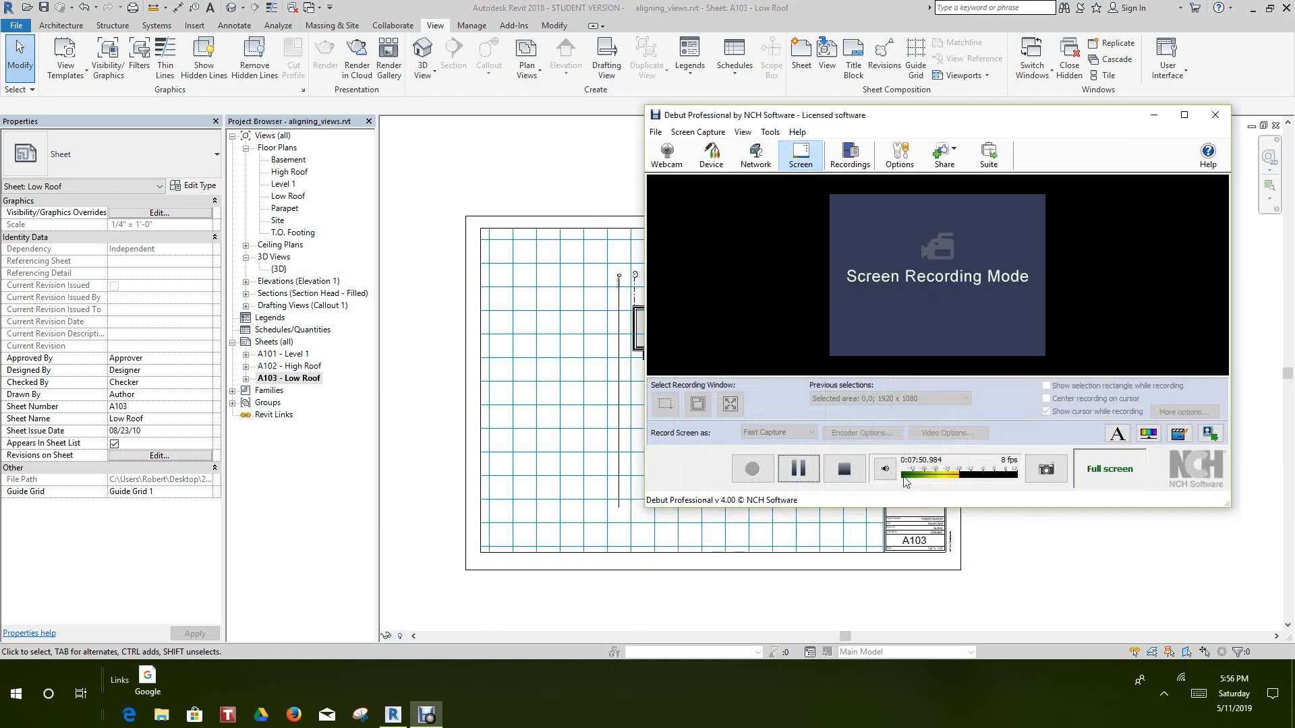